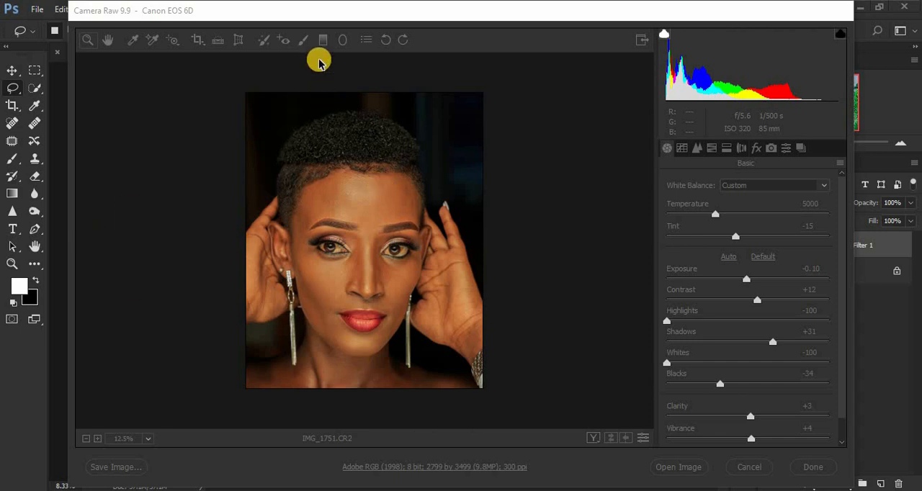
# Choose Camera Landscape as the camera calibration profile and open the raw photo IMG_1751.CR2 for editing
pyautogui.click(293, 11)
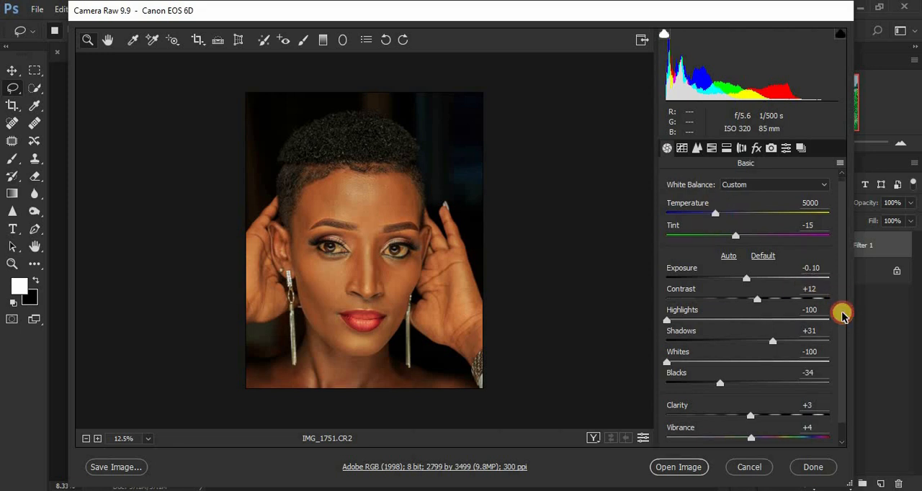
pyautogui.scroll(-1, 841, 311)
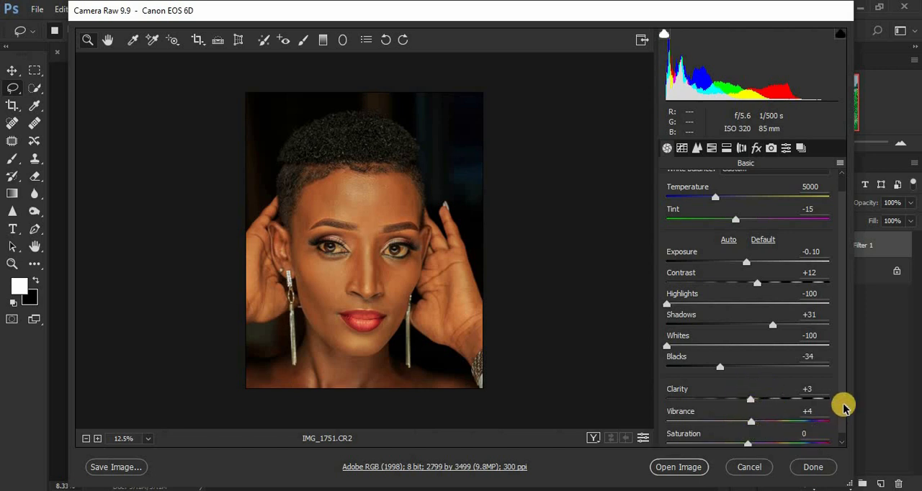
pyautogui.scroll(2, 841, 379)
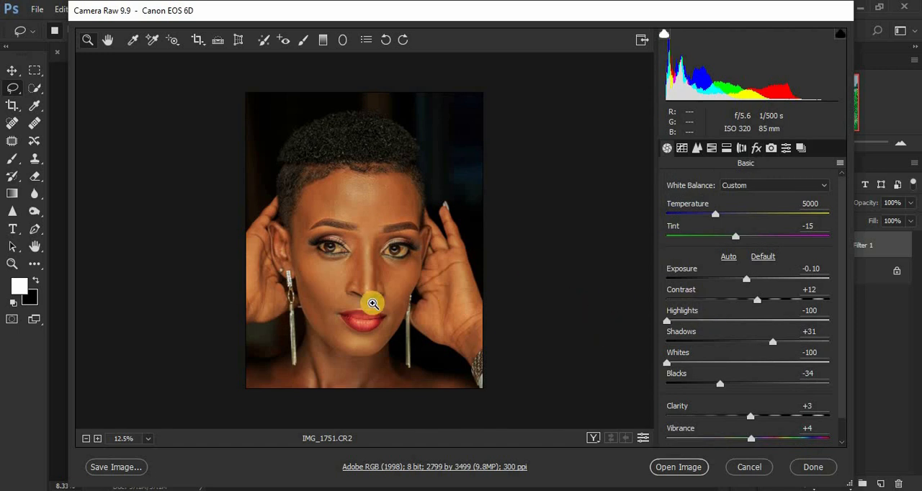
pyautogui.click(770, 149)
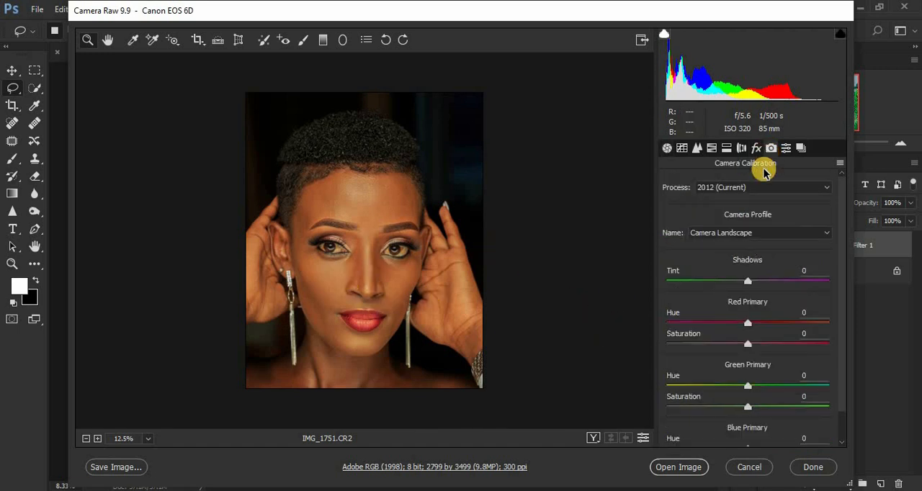
pyautogui.click(724, 240)
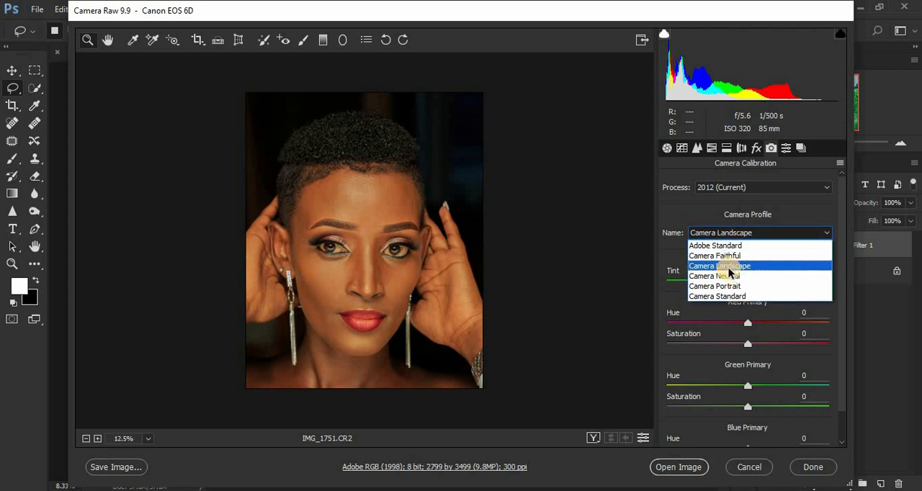
pyautogui.click(728, 268)
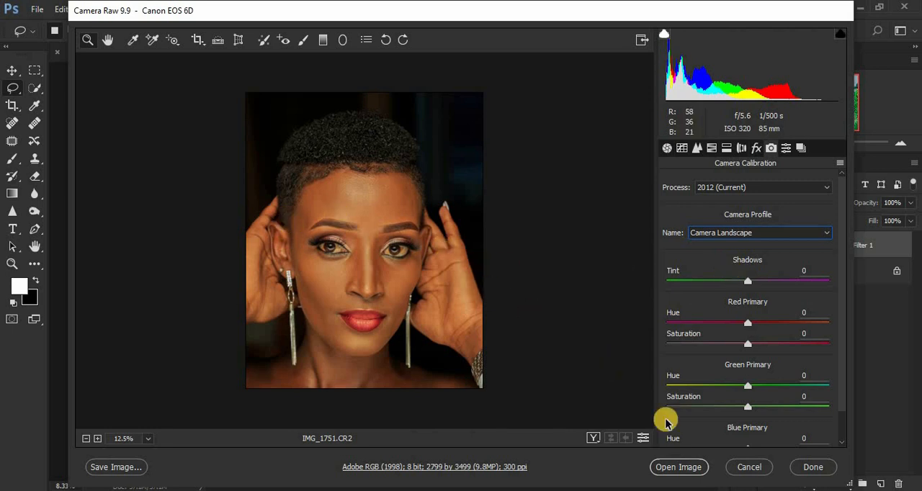
pyautogui.click(684, 468)
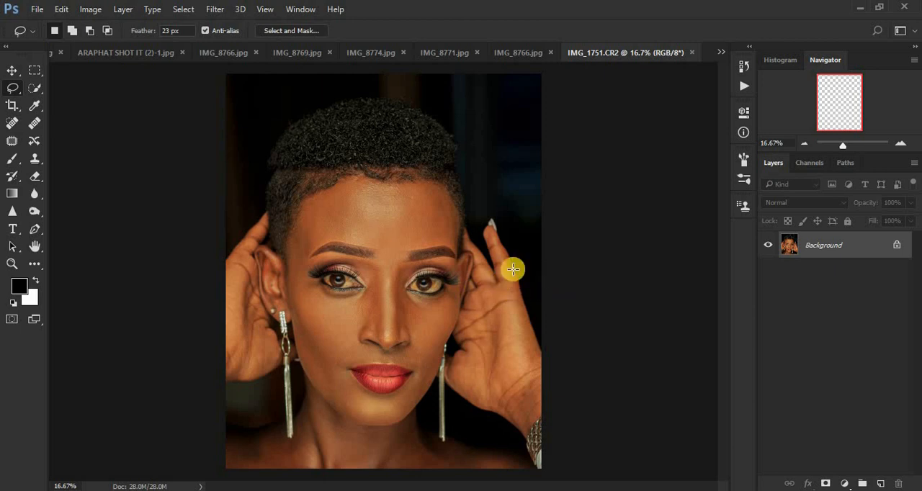
# Duplicate the Background layer to get two copies above it, deleting the surplus third copy
pyautogui.hotkey('ctrl', '+')
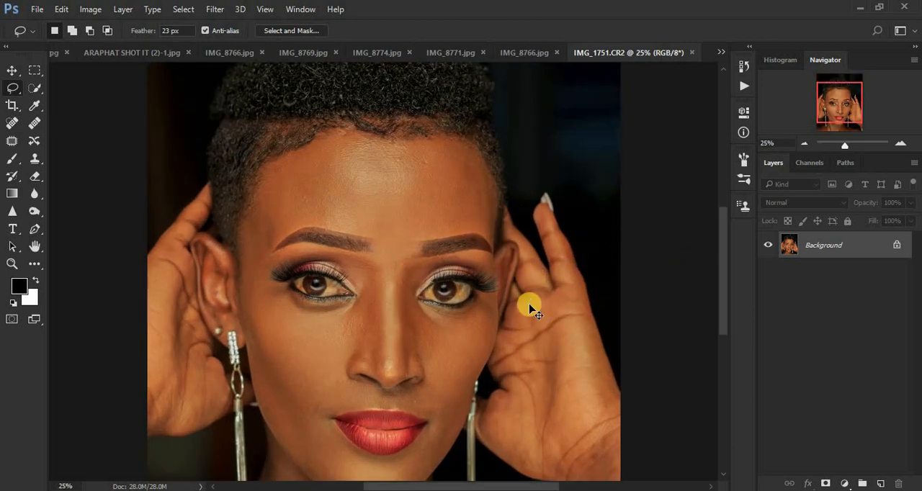
pyautogui.hotkey('ctrl', '-')
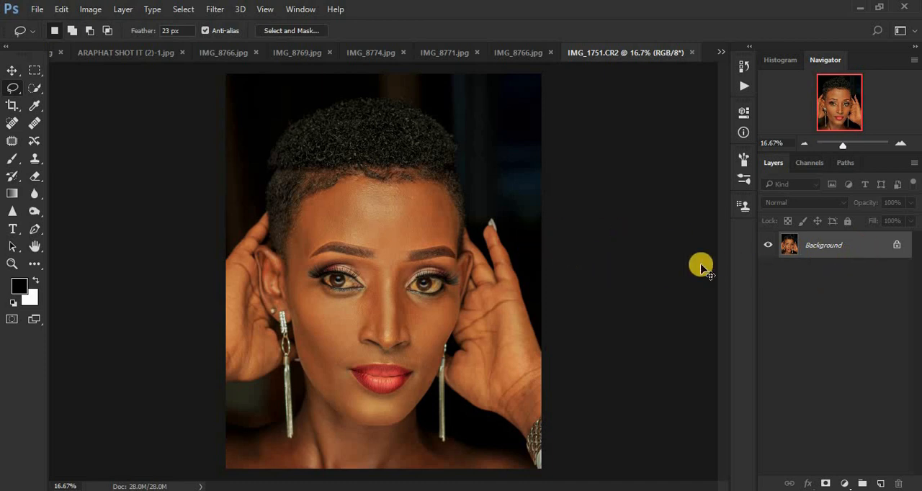
pyautogui.hotkey('ctrl', 'j')
pyautogui.hotkey('ctrl', 'j')
pyautogui.moveTo(845, 246); pyautogui.dragTo(879, 484)
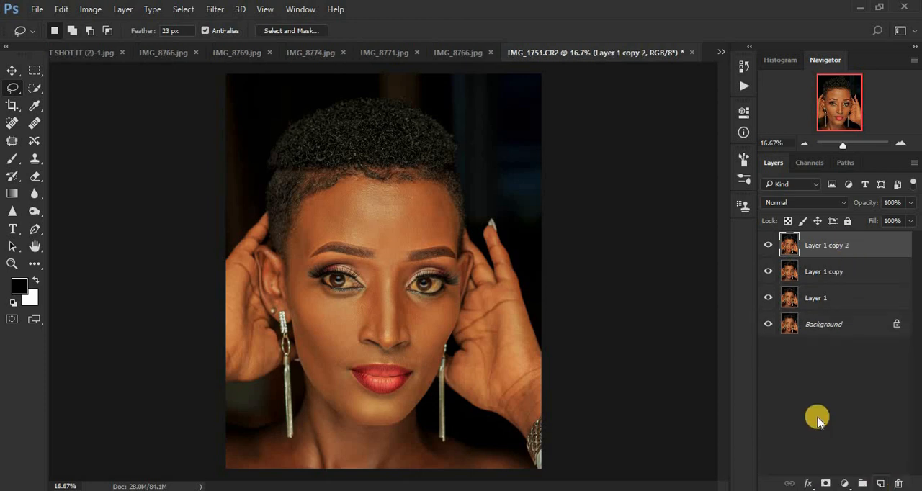
pyautogui.press('Delete')
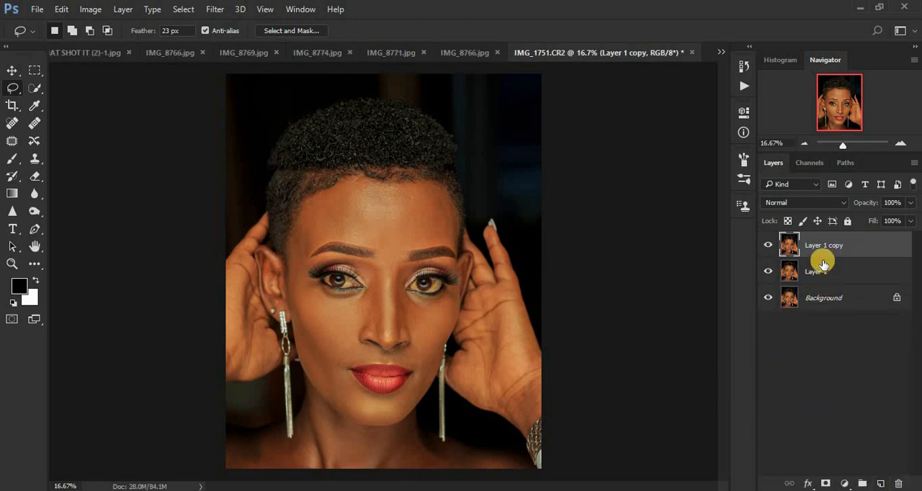
# Rename the lower duplicate layer COLOR/ LF and the upper duplicate TEXTURE/HF
pyautogui.doubleClick(813, 271)
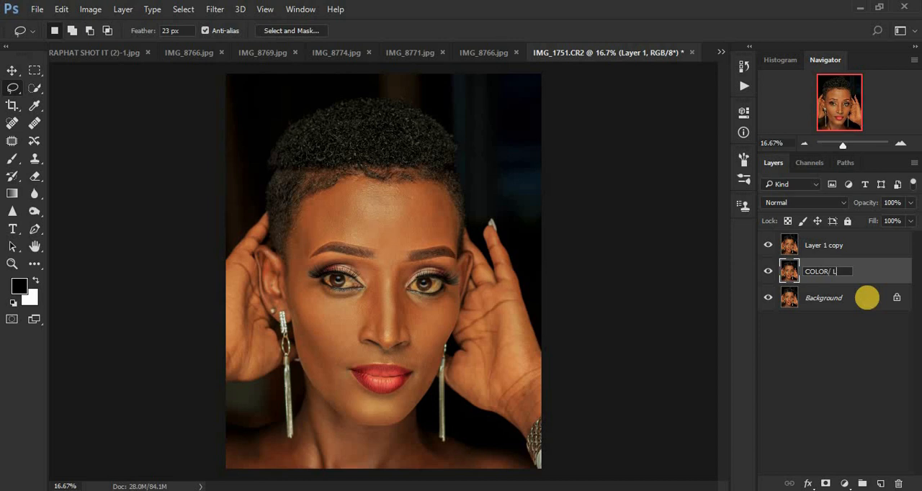
pyautogui.press('Return')
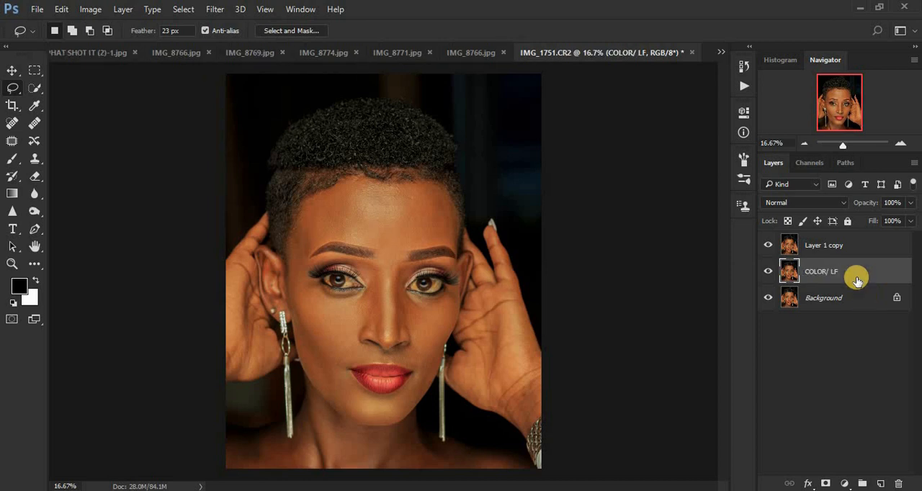
pyautogui.doubleClick(813, 246)
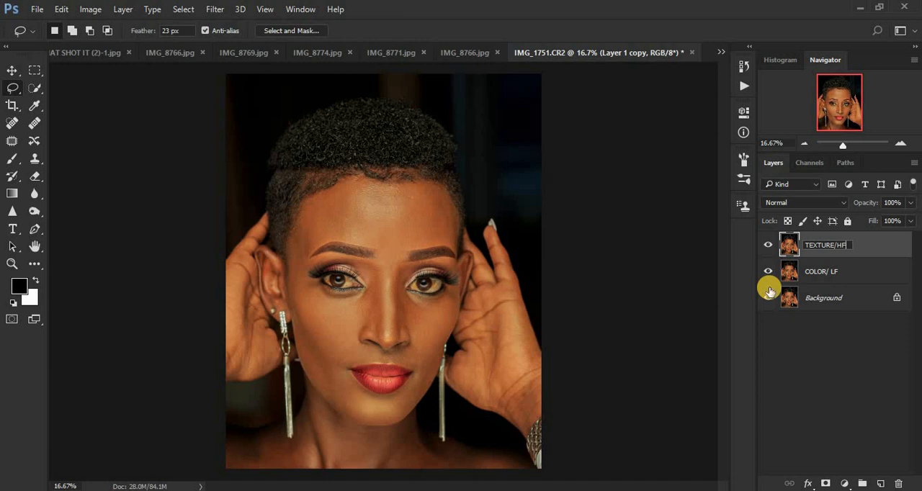
pyautogui.click(777, 247)
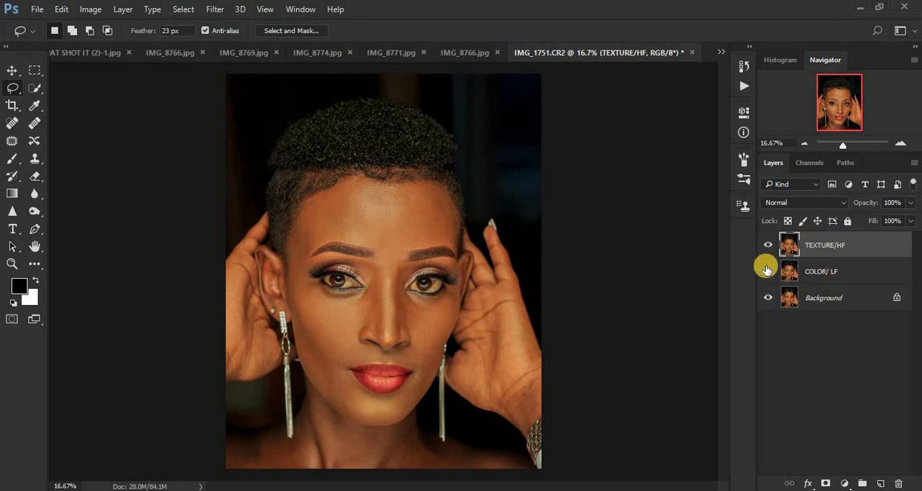
# Hide the TEXTURE/HF layer and make COLOR/ LF the active layer
pyautogui.click(767, 248)
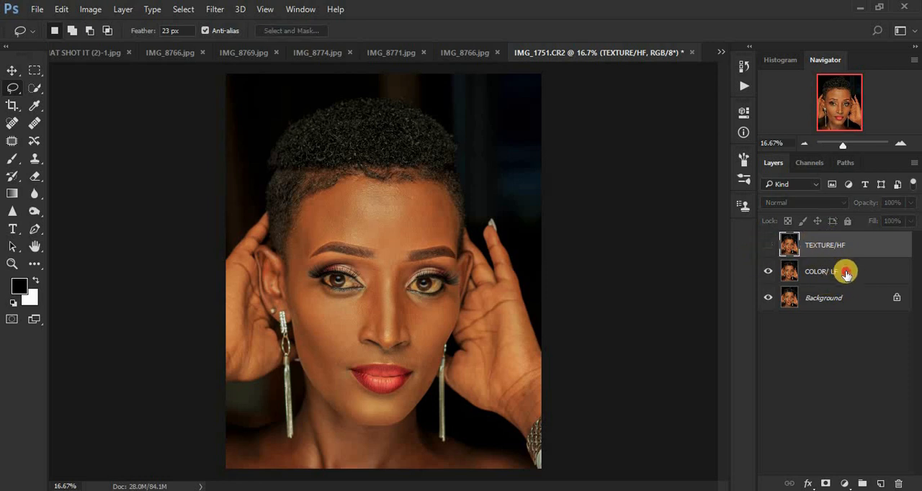
pyautogui.click(847, 274)
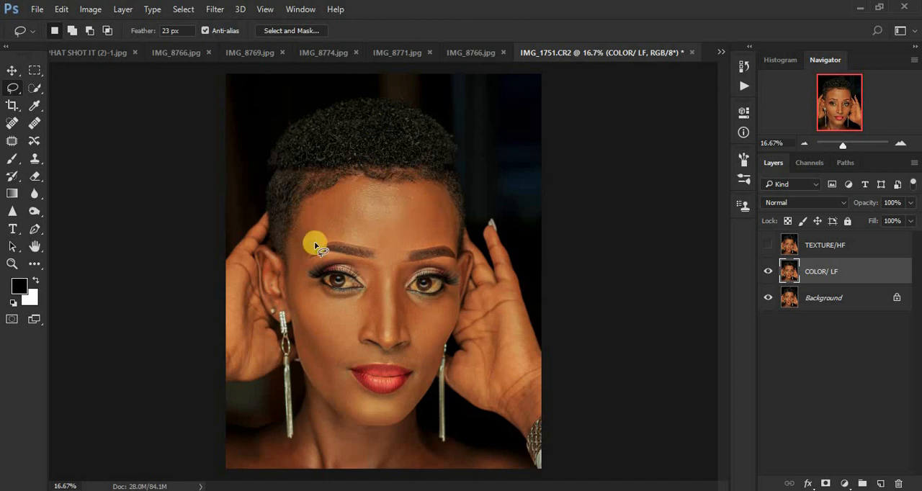
pyautogui.hotkey('ctrl', '+')
pyautogui.hotkey('ctrl', '+')
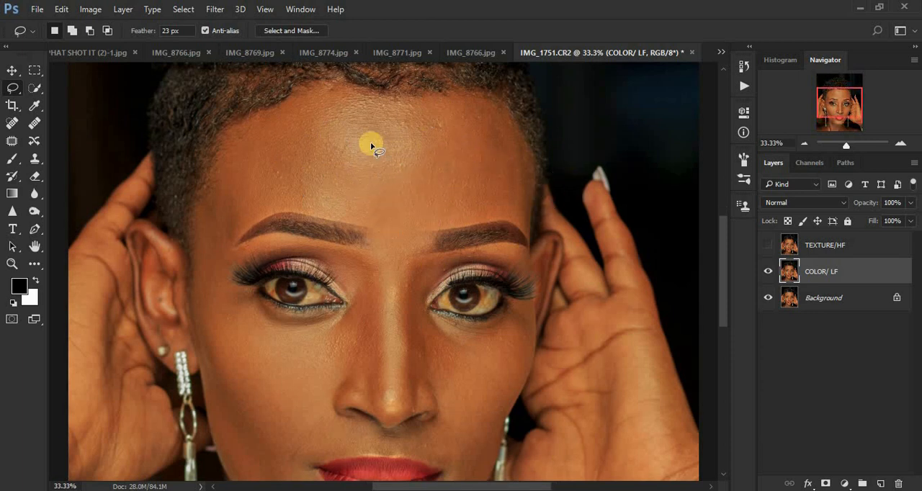
# Apply a Gaussian Blur with a radius of 8.0 pixels to the COLOR/ LF layer, checking the skin in the preview
pyautogui.click(214, 8)
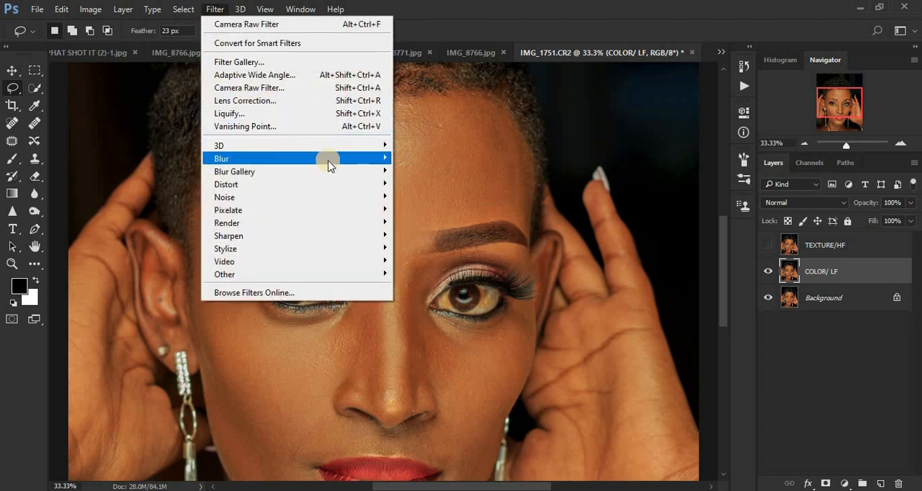
pyautogui.moveTo(328, 160)
pyautogui.click(433, 209)
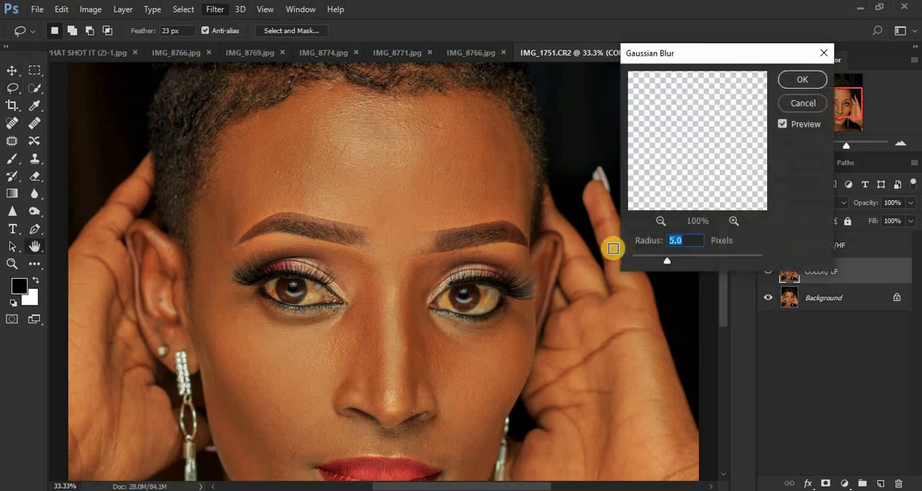
pyautogui.moveTo(668, 264); pyautogui.dragTo(621, 260)
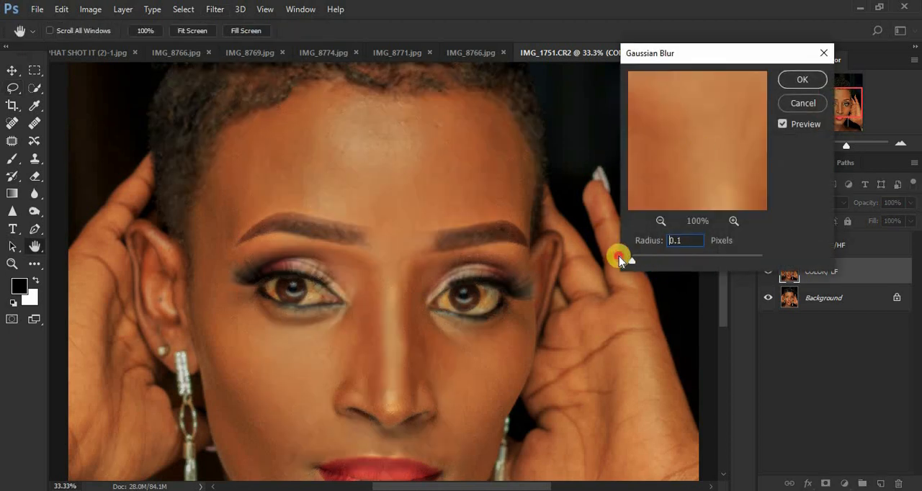
pyautogui.click(661, 221)
pyautogui.click(661, 221)
pyautogui.moveTo(650, 165)
pyautogui.mouseDown()
pyautogui.moveTo(742, 130)
pyautogui.moveTo(655, 175)
pyautogui.mouseUp()
pyautogui.moveTo(714, 130); pyautogui.dragTo(676, 192)
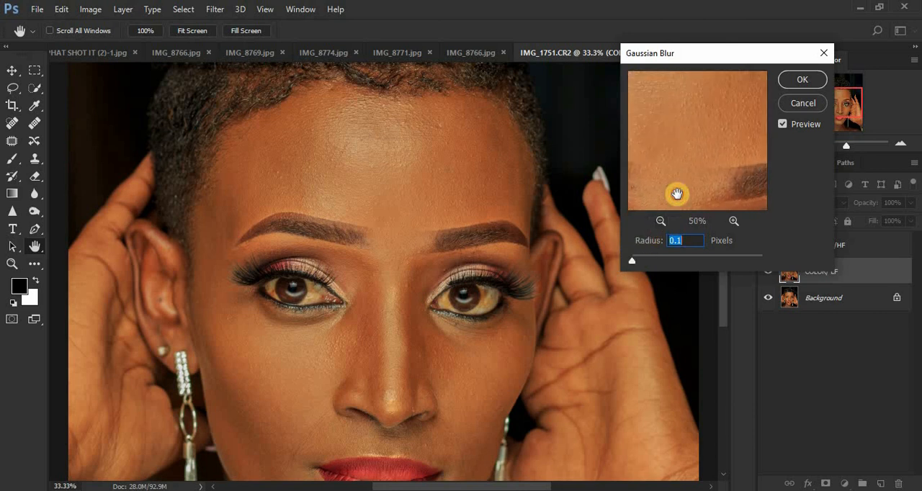
pyautogui.moveTo(681, 142); pyautogui.dragTo(665, 115)
pyautogui.moveTo(727, 95); pyautogui.dragTo(730, 96)
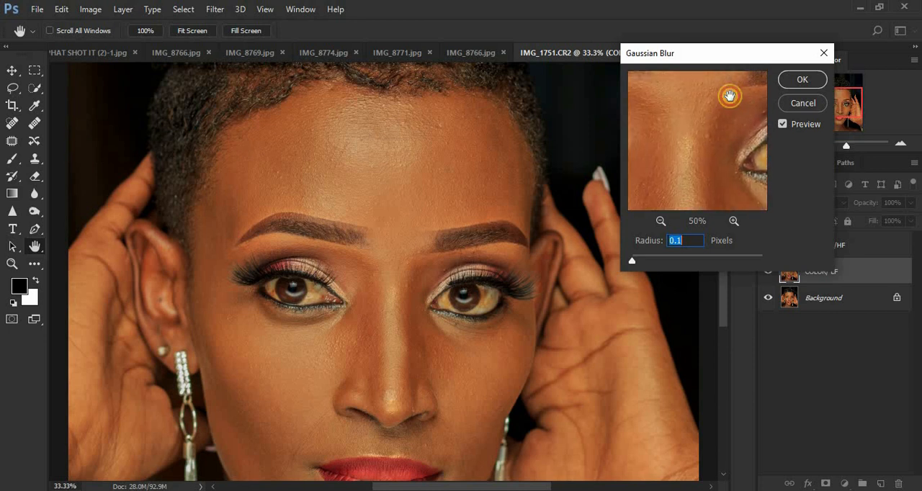
pyautogui.moveTo(690, 149); pyautogui.dragTo(697, 75)
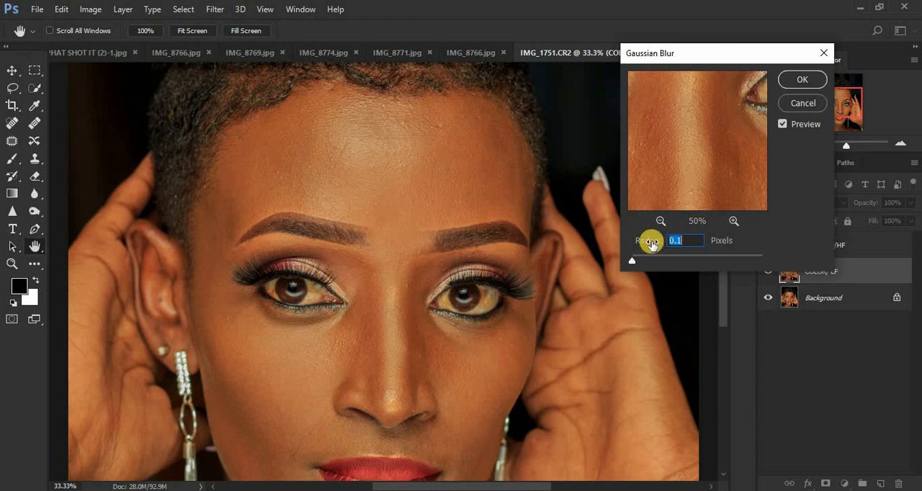
pyautogui.moveTo(632, 259); pyautogui.dragTo(670, 260)
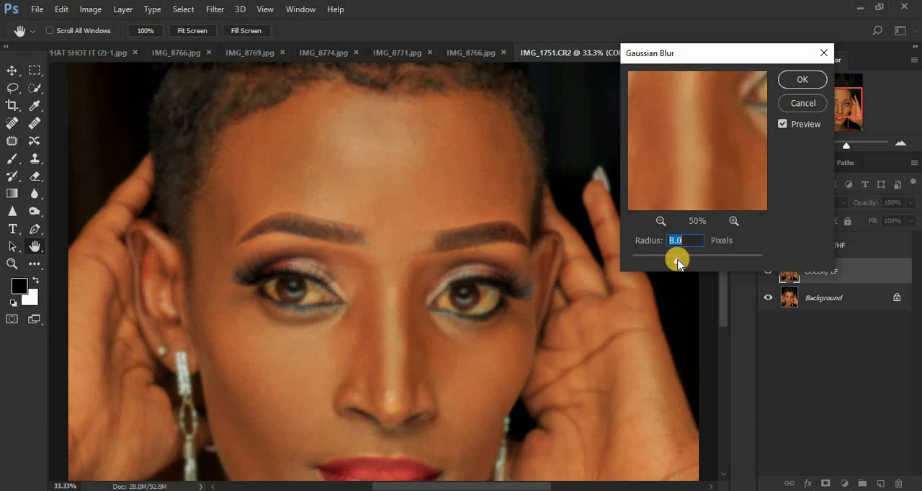
pyautogui.moveTo(718, 178); pyautogui.dragTo(682, 142)
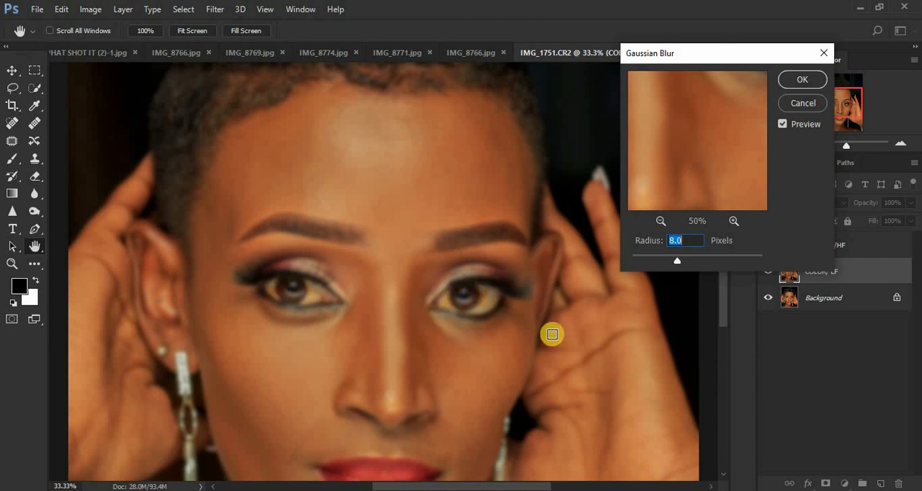
pyautogui.click(801, 80)
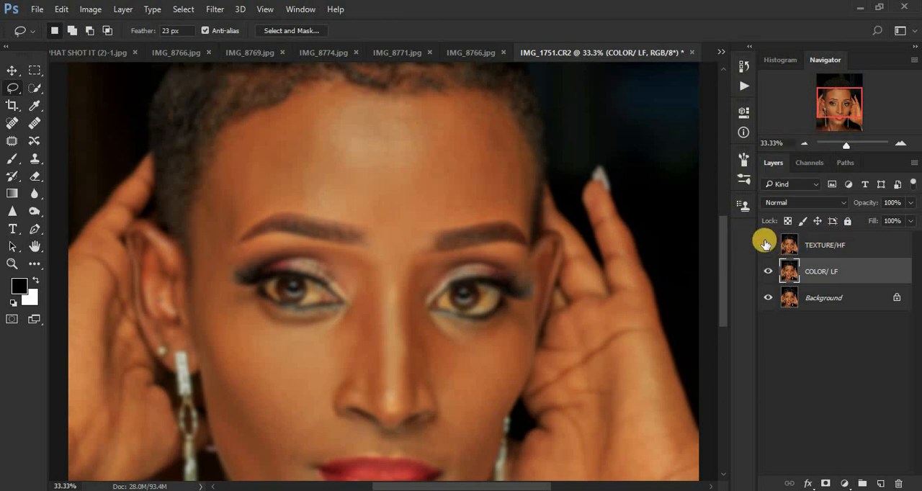
# Make the TEXTURE/HF layer active and visible, and open Apply Image for it
pyautogui.click(826, 245)
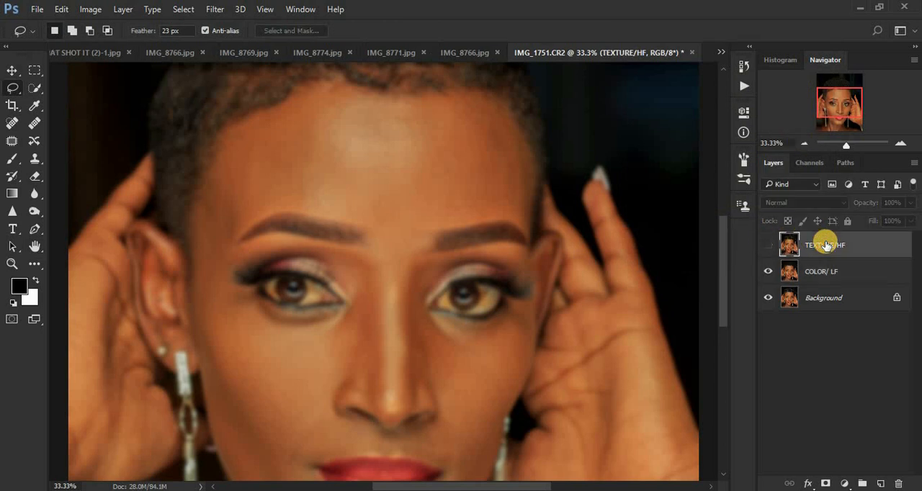
pyautogui.click(768, 245)
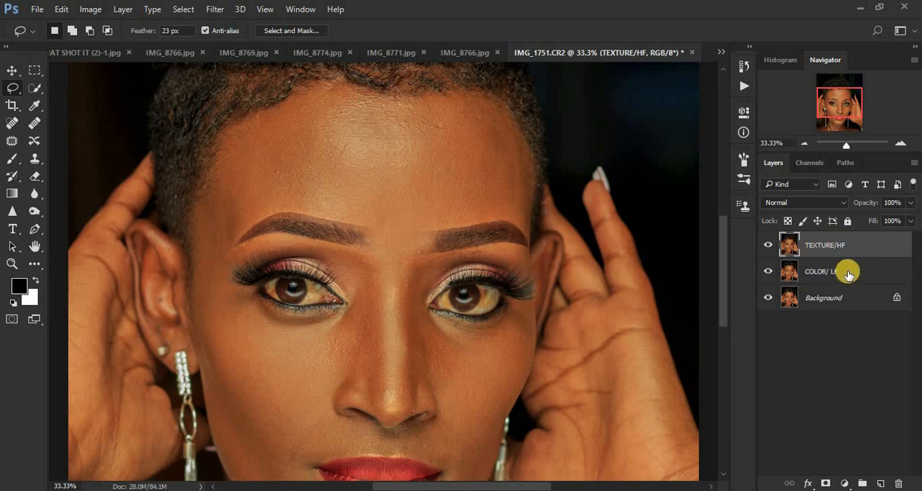
pyautogui.click(91, 9)
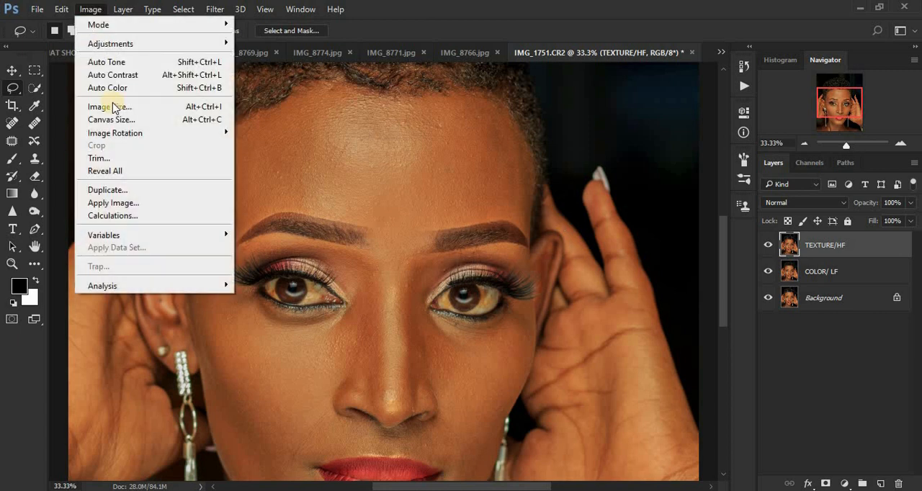
pyautogui.click(136, 204)
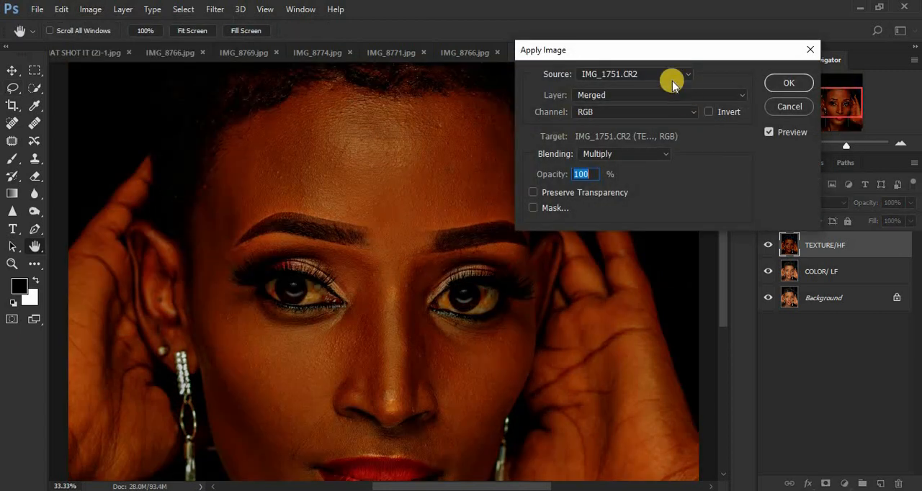
pyautogui.moveTo(670, 49); pyautogui.dragTo(664, 85)
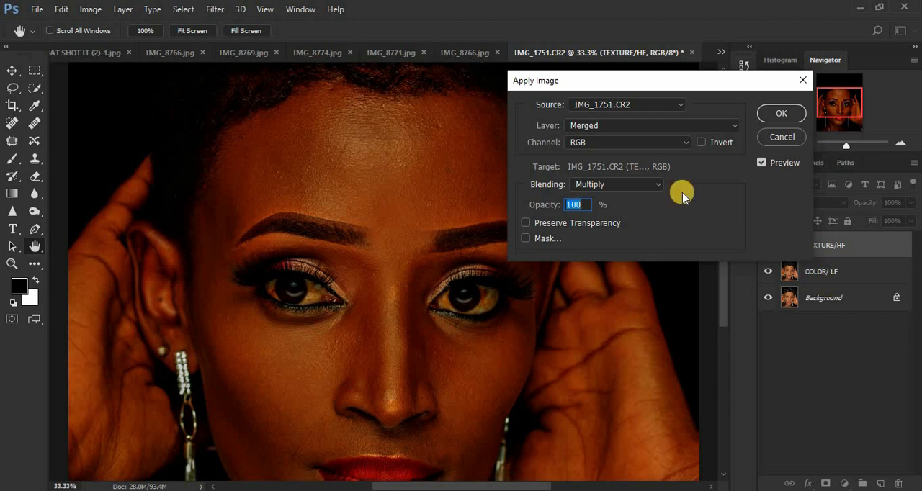
# Apply the COLOR/ LF layer to TEXTURE/HF with Subtract blending at 100% opacity, scale 2 and offset 128, inspecting the texture preview
pyautogui.click(618, 128)
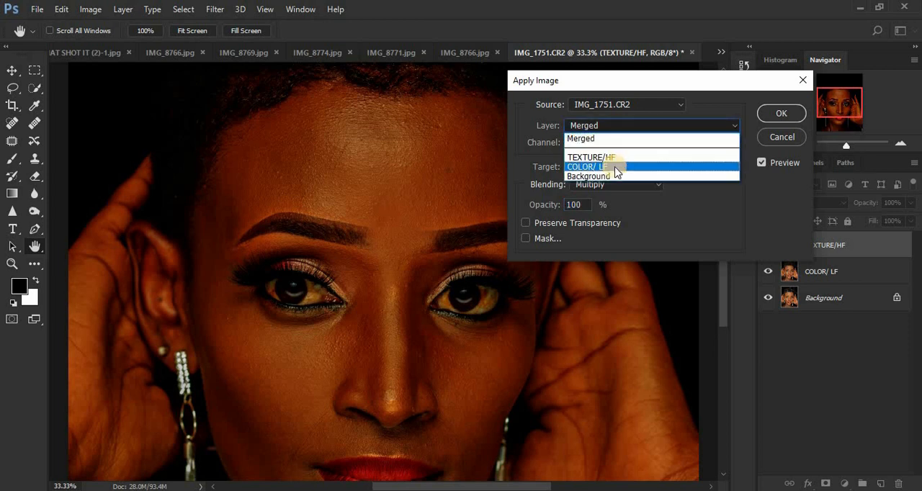
pyautogui.click(613, 166)
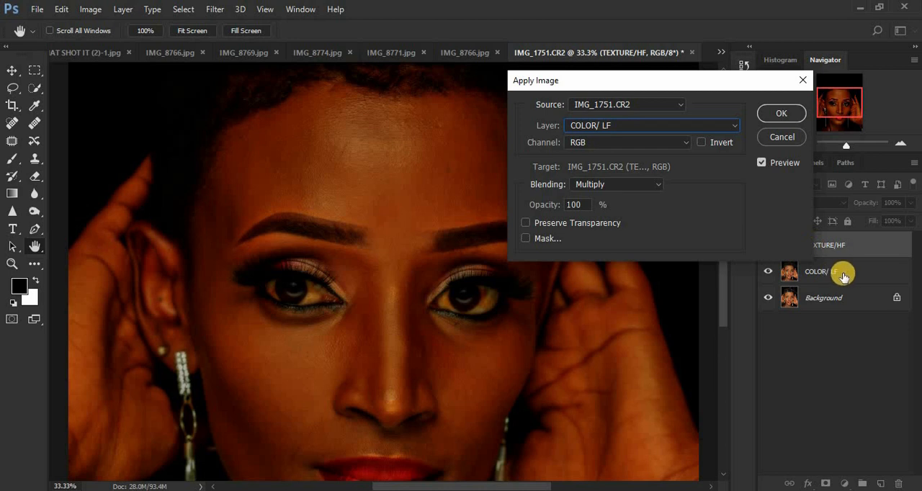
pyautogui.click(621, 187)
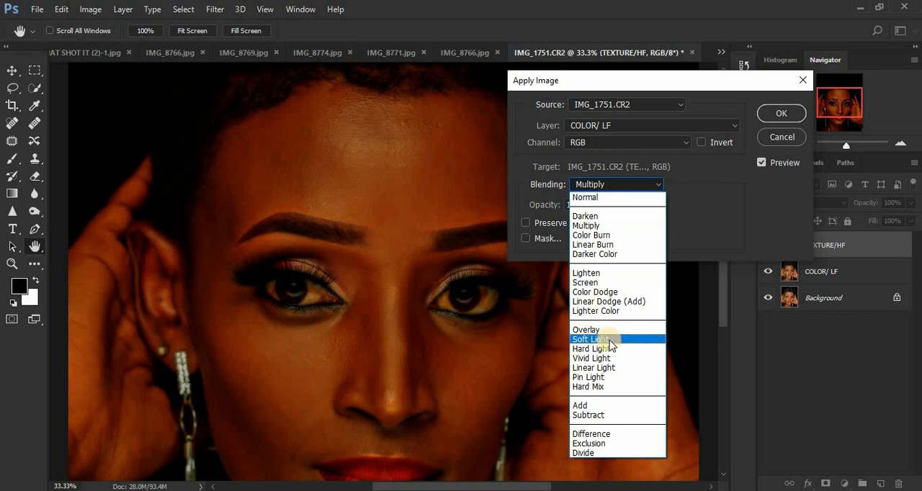
pyautogui.click(606, 415)
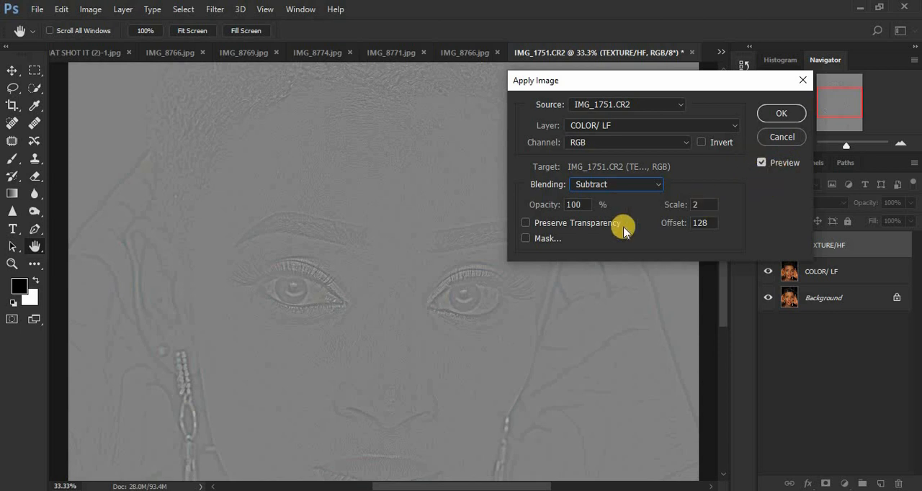
pyautogui.hotkey('ctrl', '-')
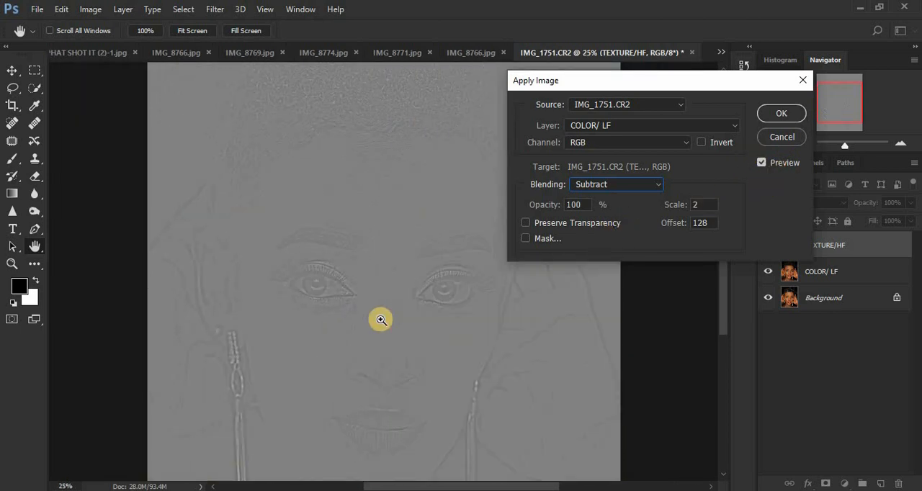
pyautogui.hotkey('ctrl', '-')
pyautogui.hotkey('ctrl', '+')
pyautogui.hotkey('ctrl', '+')
pyautogui.hotkey('ctrl', '+')
pyautogui.hotkey('ctrl', '+')
pyautogui.hotkey('ctrl', '+')
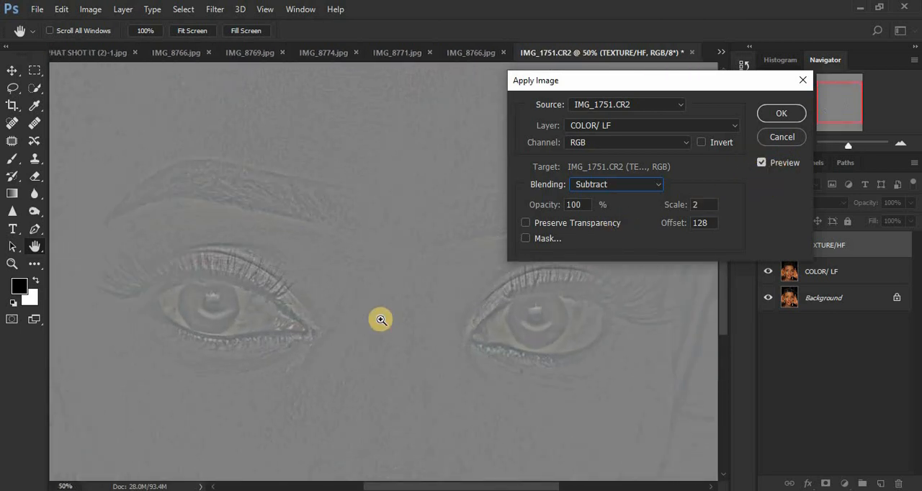
pyautogui.hotkey('ctrl', '-')
pyautogui.hotkey('ctrl', '-')
pyautogui.hotkey('ctrl', '-')
pyautogui.hotkey('ctrl', '-')
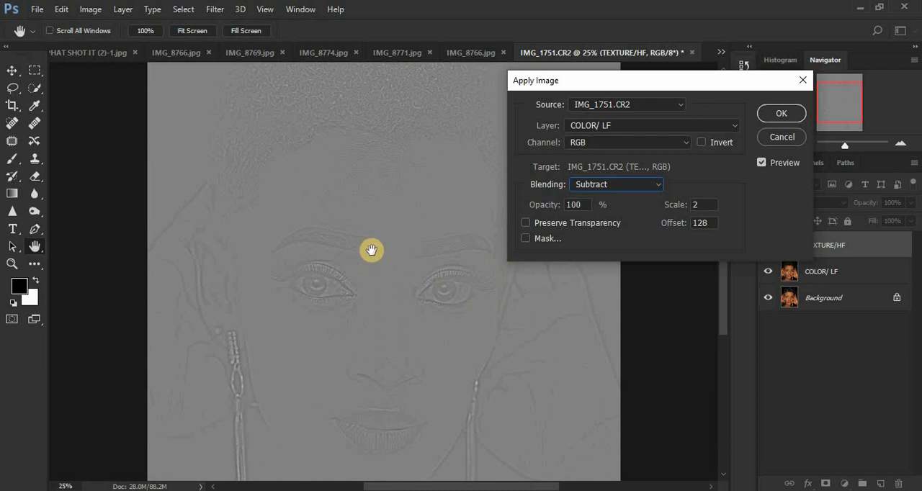
pyautogui.click(769, 112)
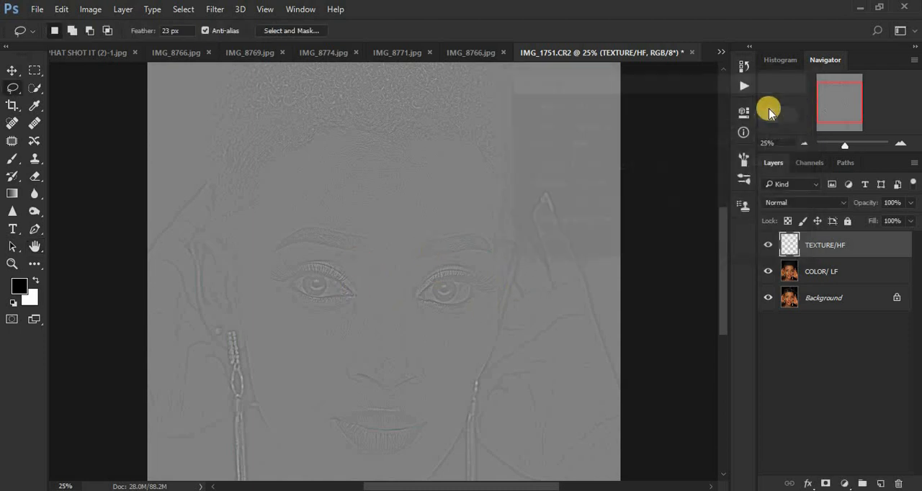
# Set the blend mode of the TEXTURE/HF layer to Linear Light
pyautogui.click(790, 202)
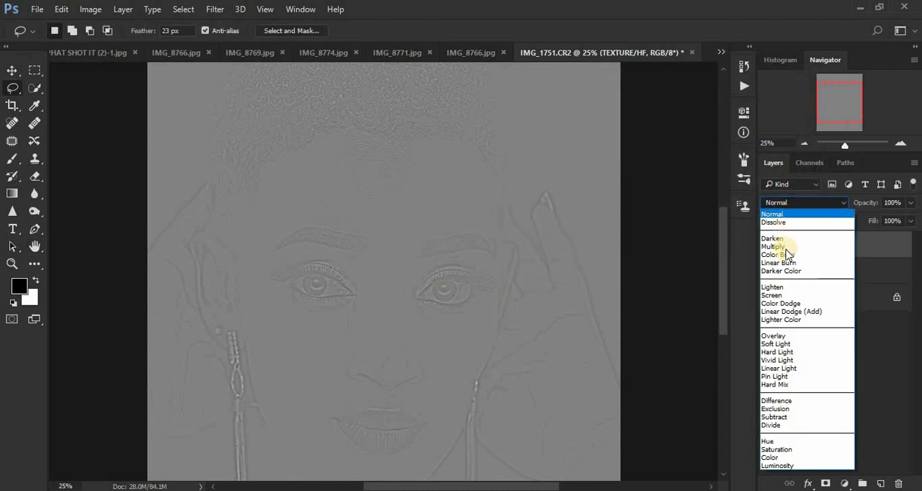
pyautogui.click(787, 368)
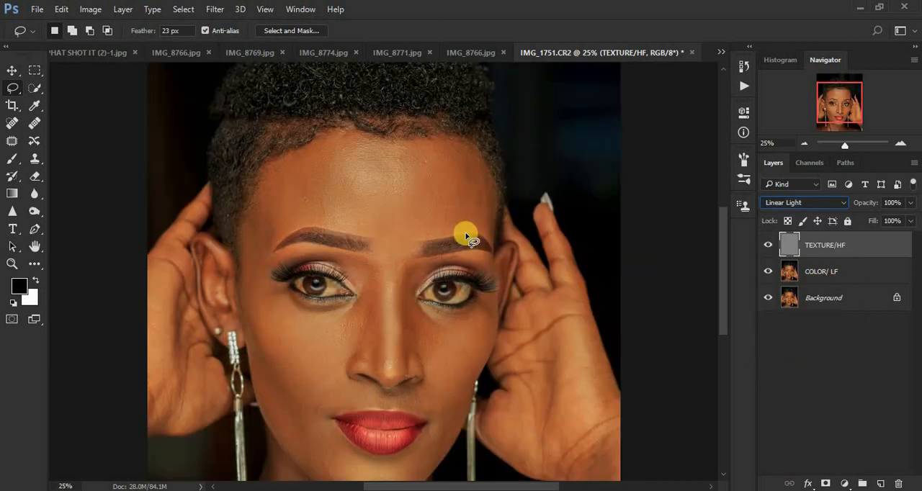
# Group the TEXTURE/HF and COLOR/ LF layers and name the group FREQ SEP
pyautogui.keyDown('shift'); pyautogui.click(868, 275); pyautogui.keyUp('shift')
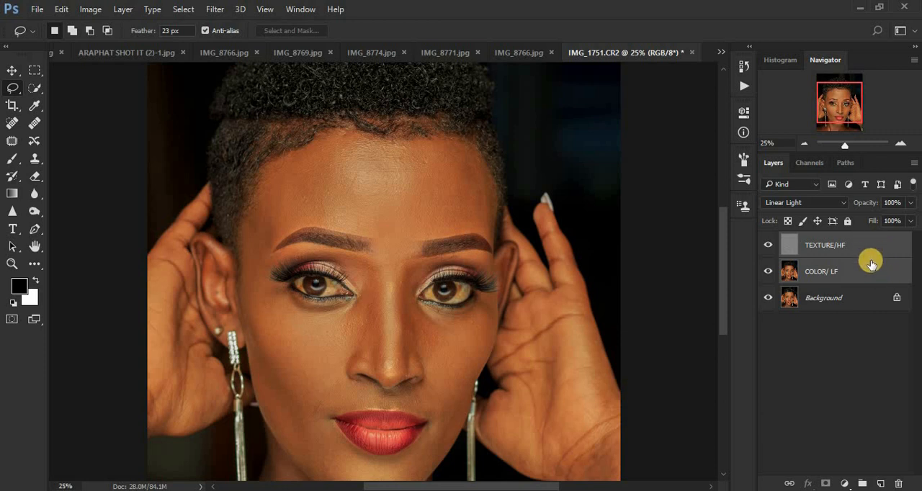
pyautogui.hotkey('ctrl', 'g')
pyautogui.doubleClick(816, 239)
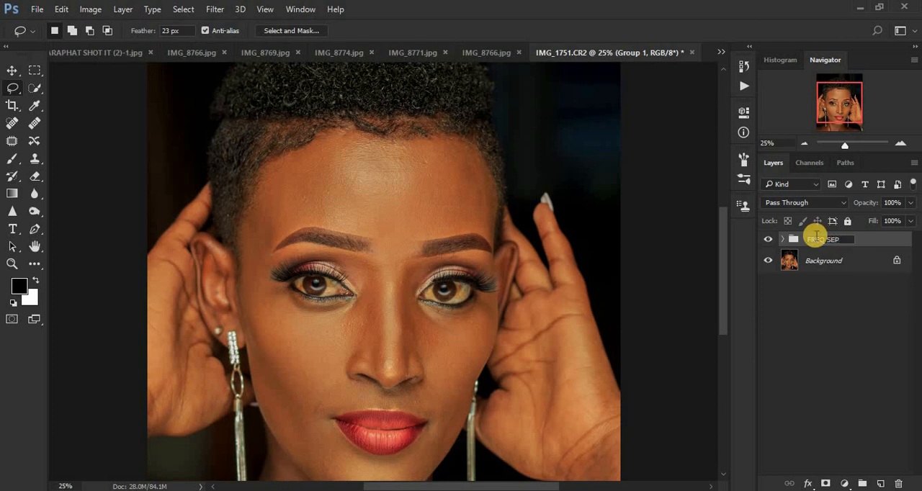
pyautogui.write('FREQ SEP')
pyautogui.press('Return')
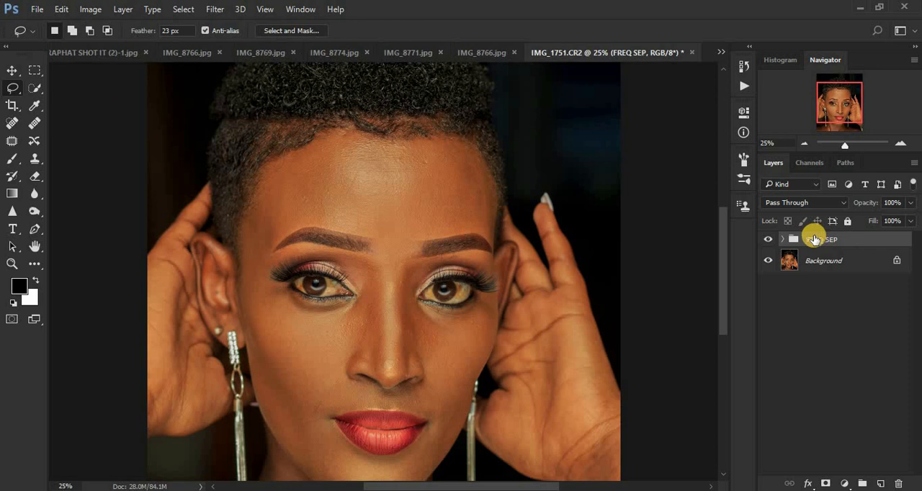
# Compare the portrait with and without the FREQ SEP group by toggling the group's visibility
pyautogui.click(767, 240)
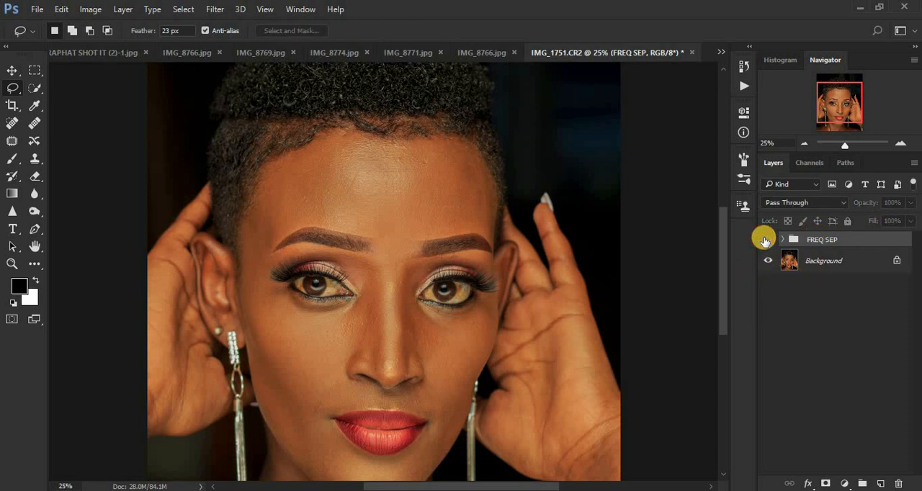
pyautogui.click(766, 241)
pyautogui.click(766, 241)
pyautogui.click(766, 241)
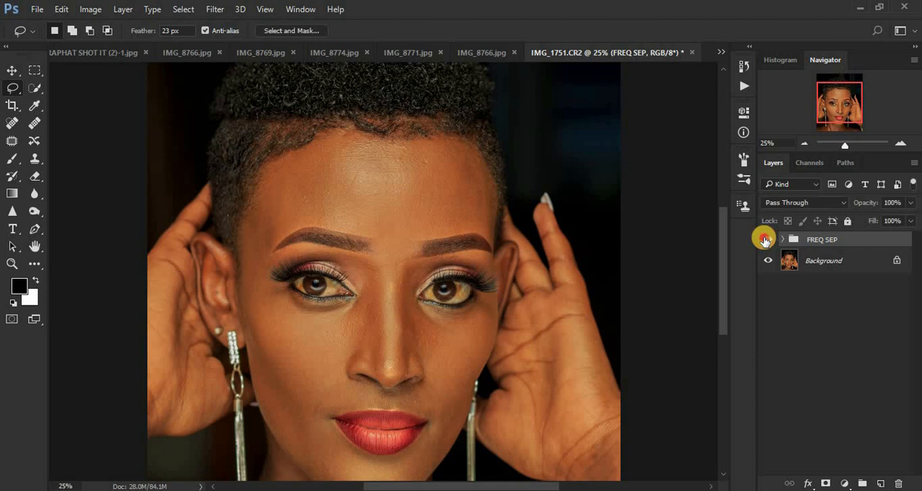
pyautogui.click(766, 240)
pyautogui.click(766, 241)
pyautogui.click(766, 241)
pyautogui.click(766, 241)
pyautogui.click(766, 241)
pyautogui.click(766, 240)
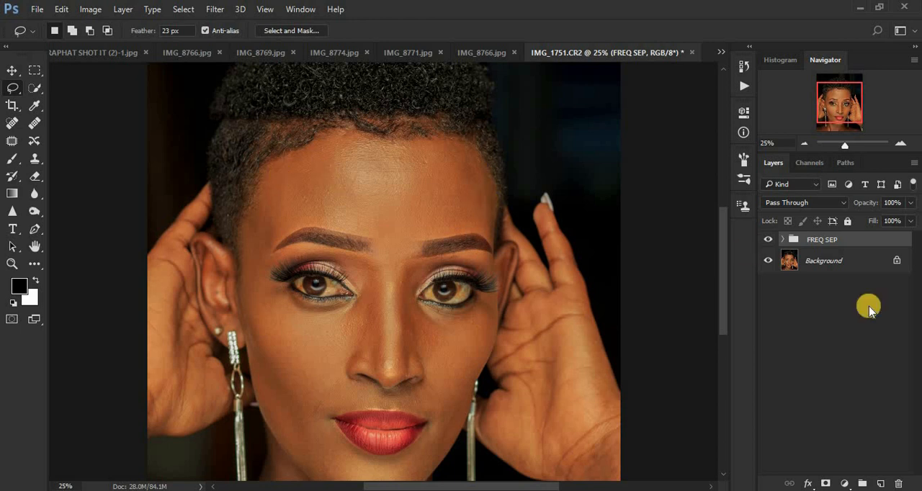
# Add a Black & White adjustment layer above TEXTURE/HF inside the FREQ SEP group, with Reds set to -57
pyautogui.click(782, 240)
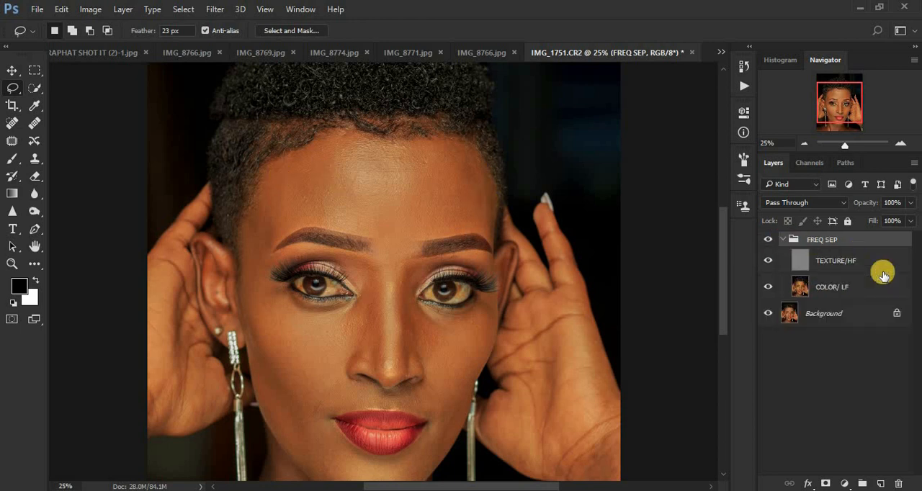
pyautogui.hotkey('ctrl', '-')
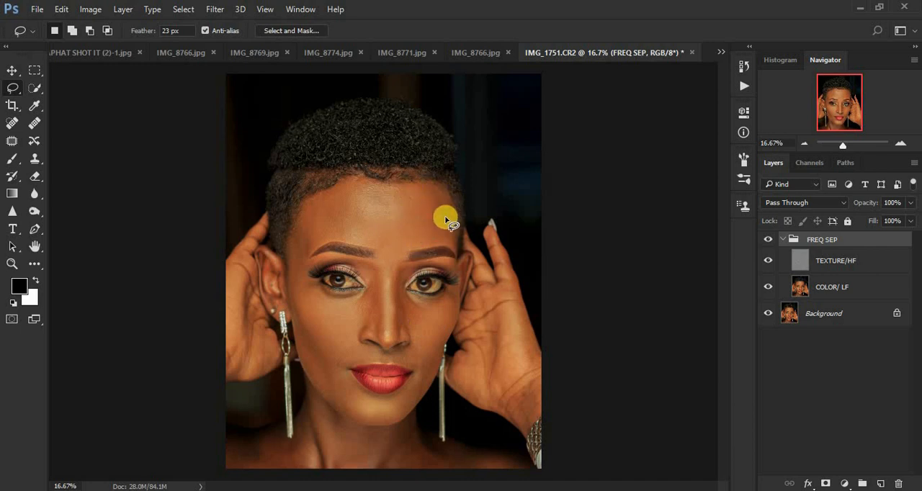
pyautogui.click(863, 263)
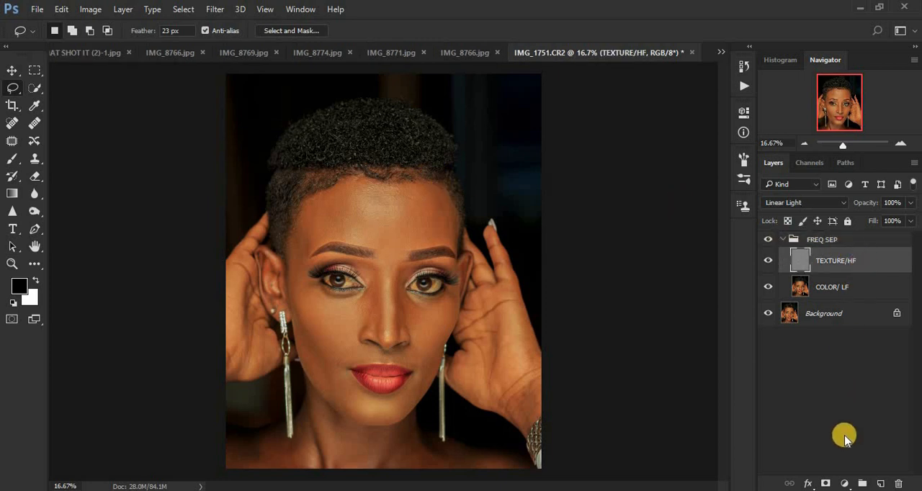
pyautogui.click(845, 483)
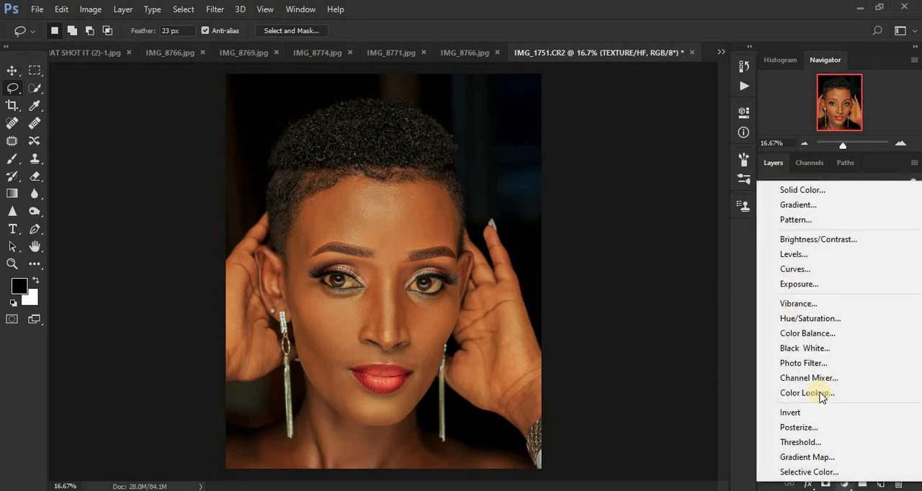
pyautogui.click(817, 349)
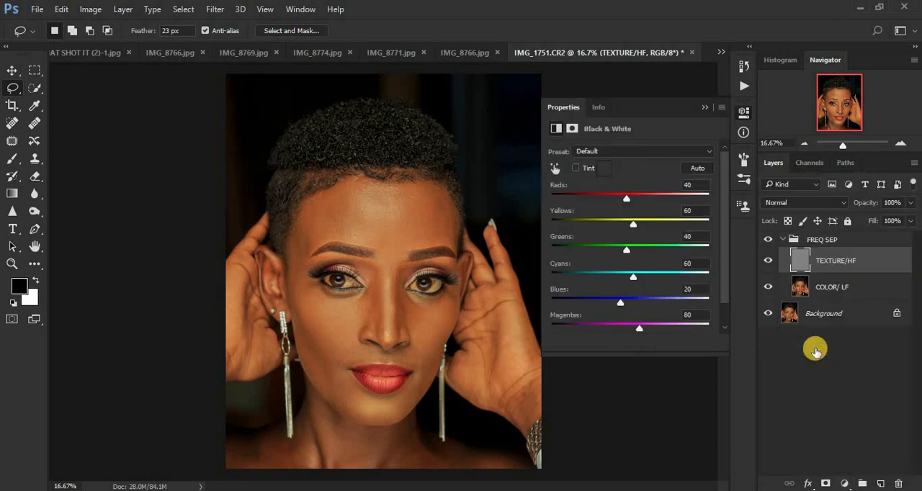
pyautogui.moveTo(623, 203); pyautogui.dragTo(596, 205)
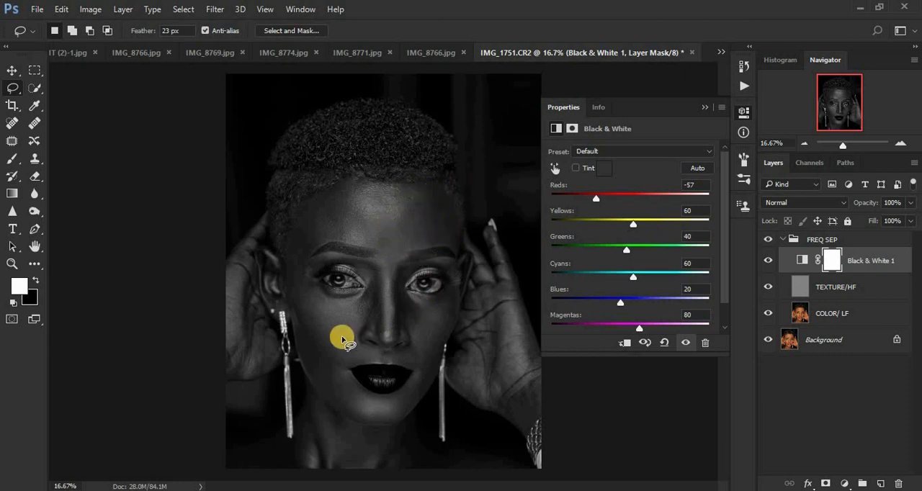
pyautogui.click(704, 110)
# Make the COLOR/ LF layer active and select the Mixer Brush tool, cleaning its loaded paint
pyautogui.click(843, 320)
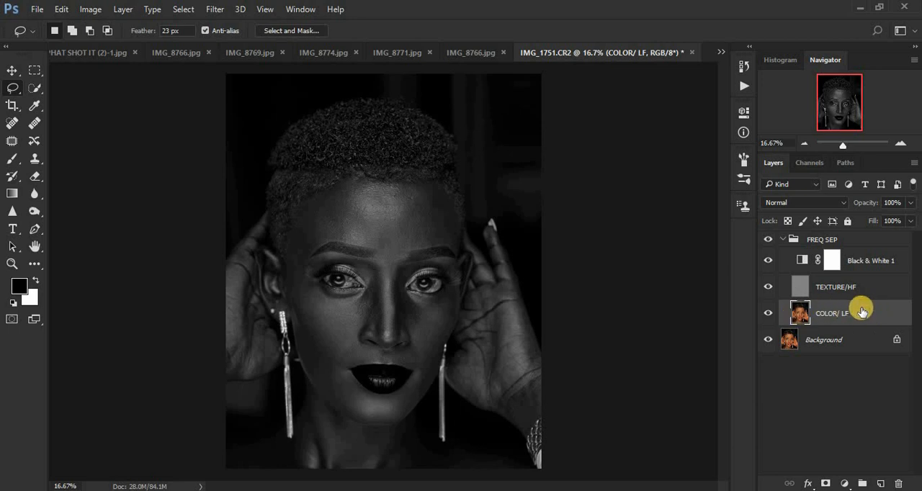
pyautogui.click(35, 264)
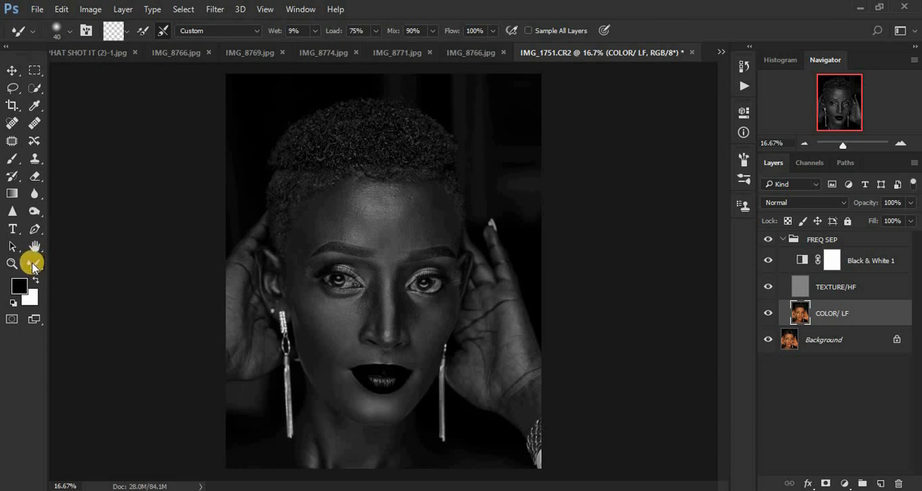
pyautogui.click(32, 265)
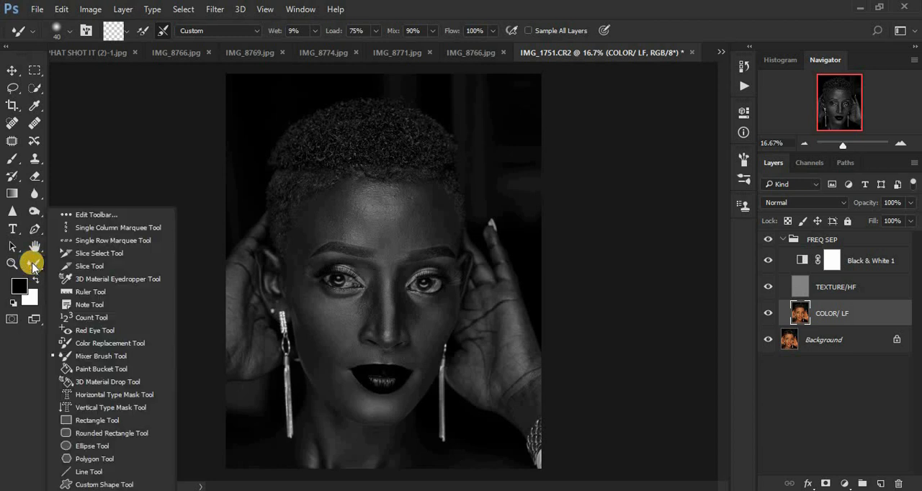
pyautogui.click(9, 160)
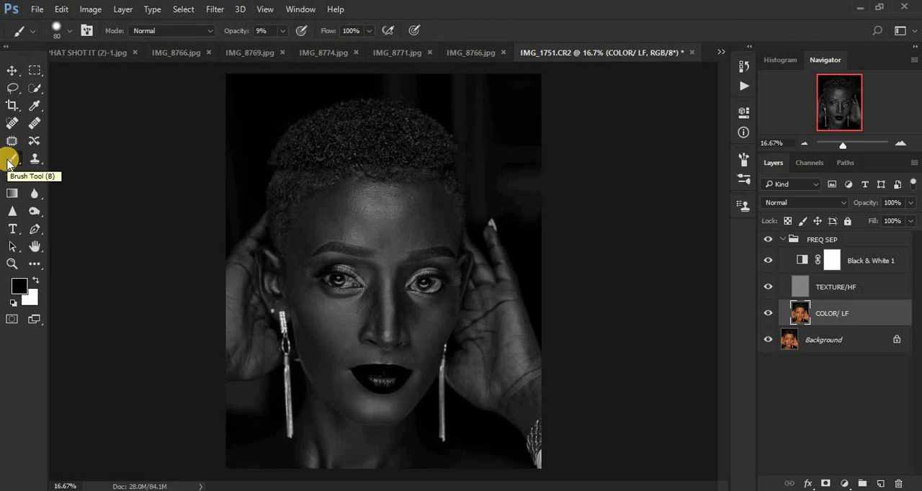
pyautogui.click(8, 162)
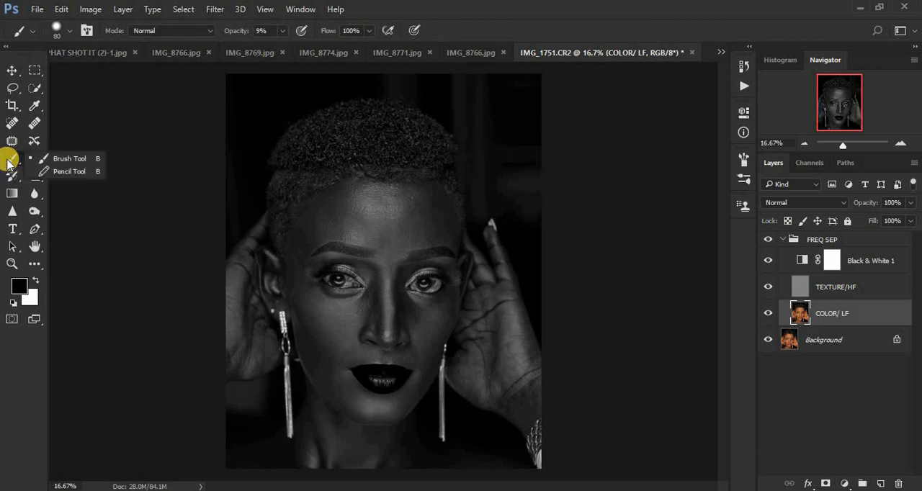
pyautogui.click(28, 263)
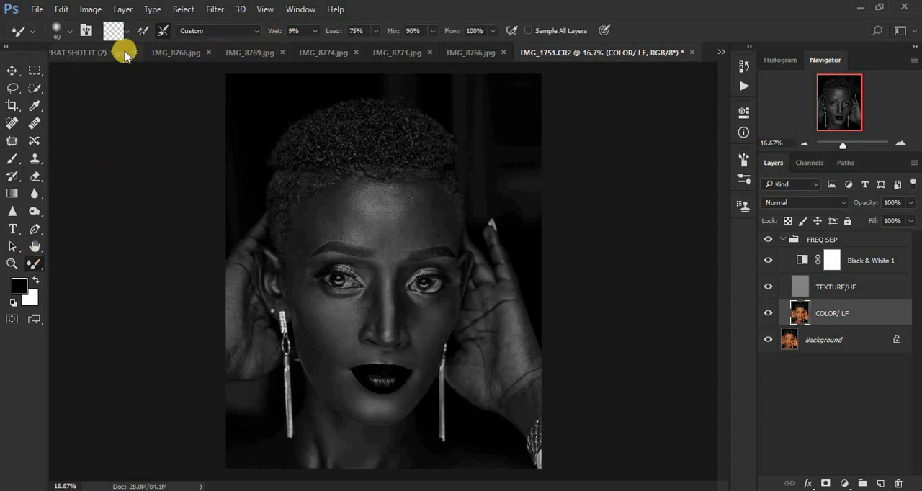
pyautogui.click(128, 33)
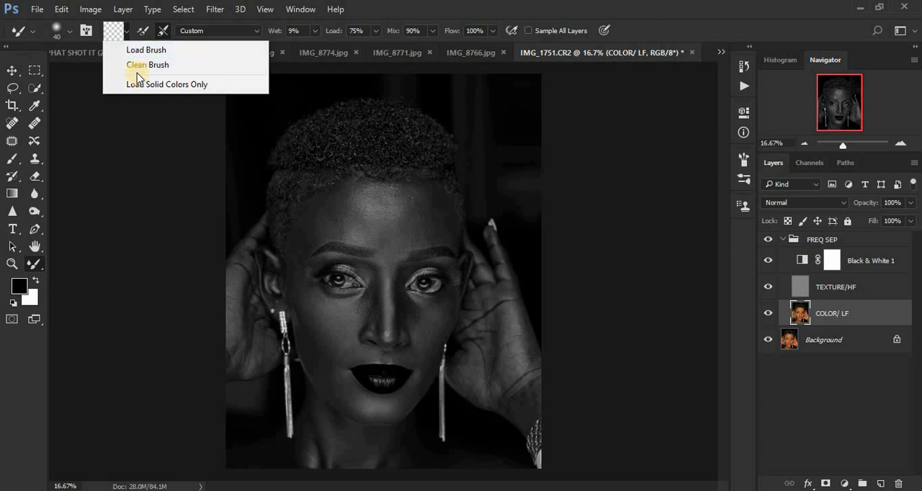
pyautogui.click(136, 65)
pyautogui.moveTo(290, 27); pyautogui.dragTo(214, 34)
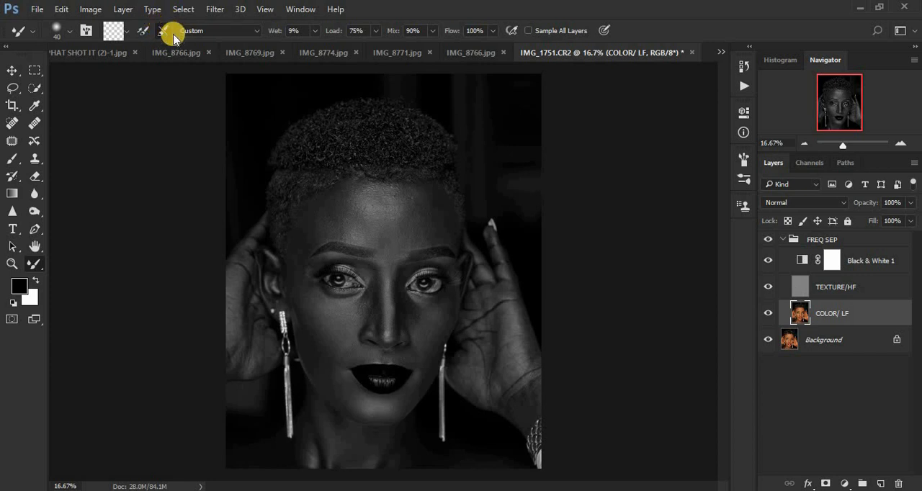
# Clean the Mixer Brush's loaded paint and set it to be cleaned after each stroke
pyautogui.click(126, 34)
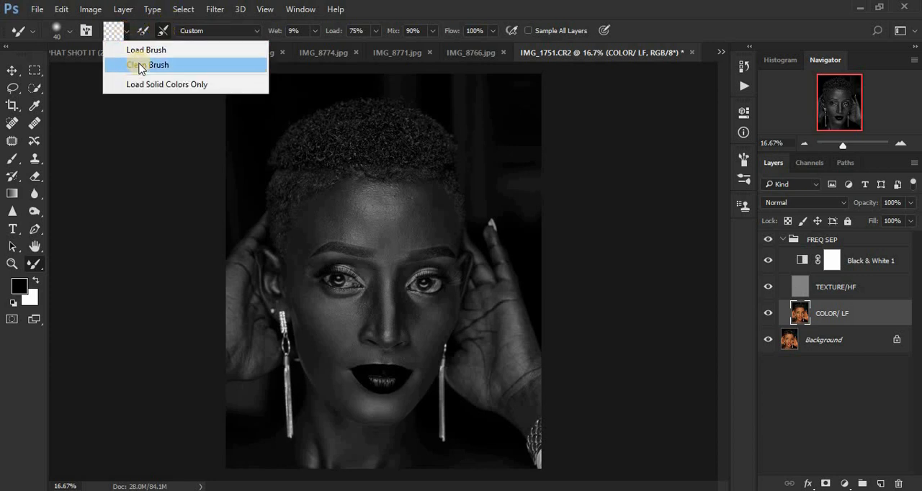
pyautogui.click(152, 64)
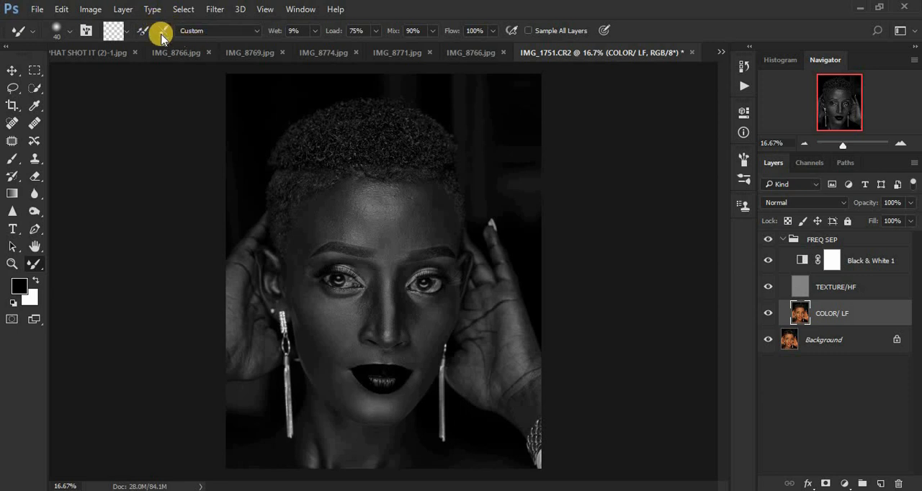
pyautogui.click(162, 34)
# Blend the tones across the forehead on COLOR/ LF with the Mixer Brush at size 250
pyautogui.hotkey('ctrl', '+')
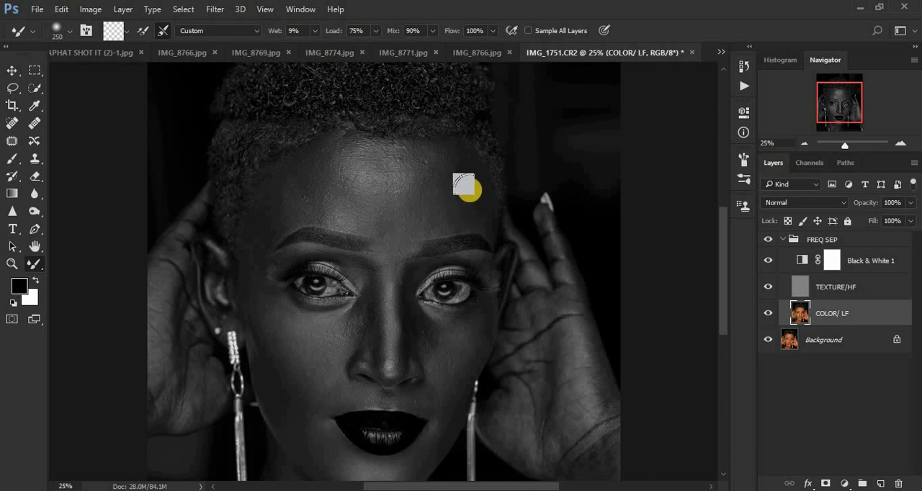
pyautogui.moveTo(462, 166)
pyautogui.mouseDown()
pyautogui.moveTo(470, 205)
pyautogui.moveTo(465, 175)
pyautogui.mouseUp()
pyautogui.moveTo(449, 218); pyautogui.dragTo(459, 184)
pyautogui.moveTo(459, 209)
pyautogui.mouseDown()
pyautogui.moveTo(432, 156)
pyautogui.moveTo(461, 172)
pyautogui.mouseUp()
pyautogui.moveTo(296, 189)
pyautogui.mouseDown()
pyautogui.moveTo(273, 213)
pyautogui.moveTo(286, 185)
pyautogui.moveTo(296, 180)
pyautogui.moveTo(300, 196)
pyautogui.moveTo(312, 152)
pyautogui.moveTo(317, 196)
pyautogui.moveTo(295, 183)
pyautogui.moveTo(240, 251)
pyautogui.moveTo(288, 188)
pyautogui.moveTo(315, 212)
pyautogui.moveTo(328, 203)
pyautogui.moveTo(381, 219)
pyautogui.moveTo(437, 215)
pyautogui.moveTo(401, 219)
pyautogui.mouseUp()
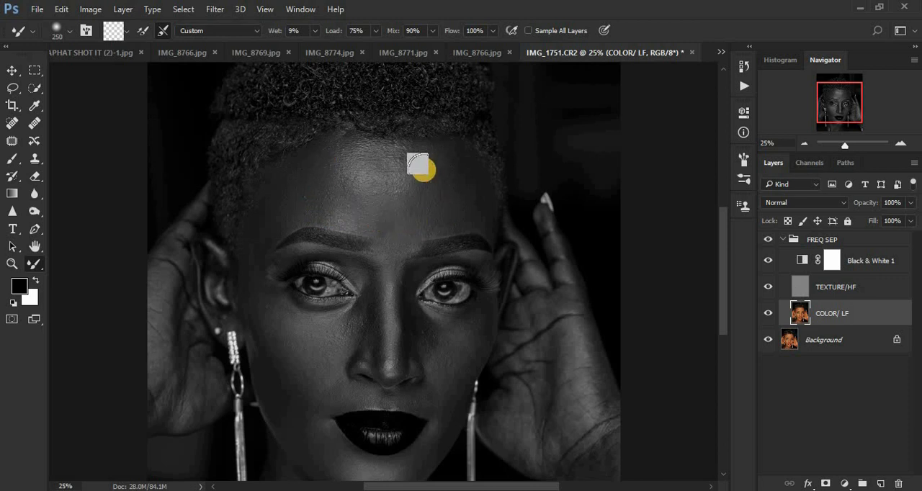
pyautogui.moveTo(456, 190)
pyautogui.mouseDown()
pyautogui.moveTo(453, 165)
pyautogui.moveTo(435, 164)
pyautogui.mouseUp()
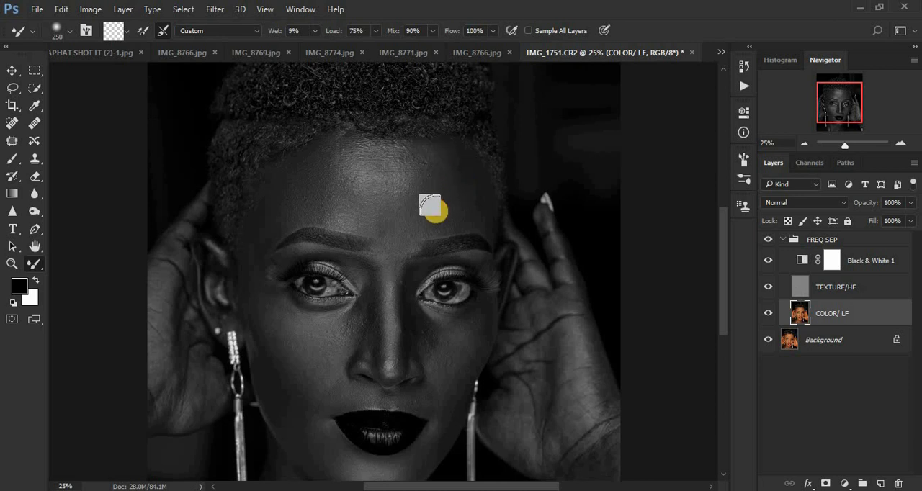
pyautogui.moveTo(430, 206)
pyautogui.mouseDown()
pyautogui.moveTo(453, 149)
pyautogui.moveTo(466, 197)
pyautogui.moveTo(465, 180)
pyautogui.moveTo(437, 156)
pyautogui.moveTo(411, 155)
pyautogui.mouseUp()
pyautogui.moveTo(350, 147)
pyautogui.mouseDown()
pyautogui.moveTo(340, 143)
pyautogui.moveTo(329, 157)
pyautogui.moveTo(325, 209)
pyautogui.moveTo(356, 223)
pyautogui.moveTo(399, 225)
pyautogui.moveTo(372, 224)
pyautogui.moveTo(423, 206)
pyautogui.moveTo(419, 163)
pyautogui.moveTo(431, 161)
pyautogui.mouseUp()
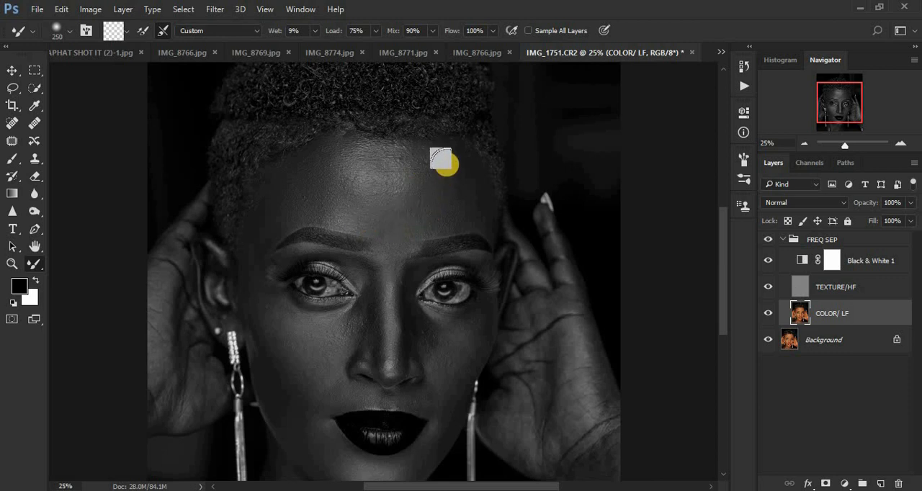
pyautogui.moveTo(375, 160)
pyautogui.mouseDown()
pyautogui.moveTo(402, 161)
pyautogui.moveTo(387, 181)
pyautogui.moveTo(391, 170)
pyautogui.mouseUp()
pyautogui.moveTo(335, 155)
pyautogui.mouseDown()
pyautogui.moveTo(330, 164)
pyautogui.moveTo(364, 184)
pyautogui.moveTo(407, 154)
pyautogui.mouseUp()
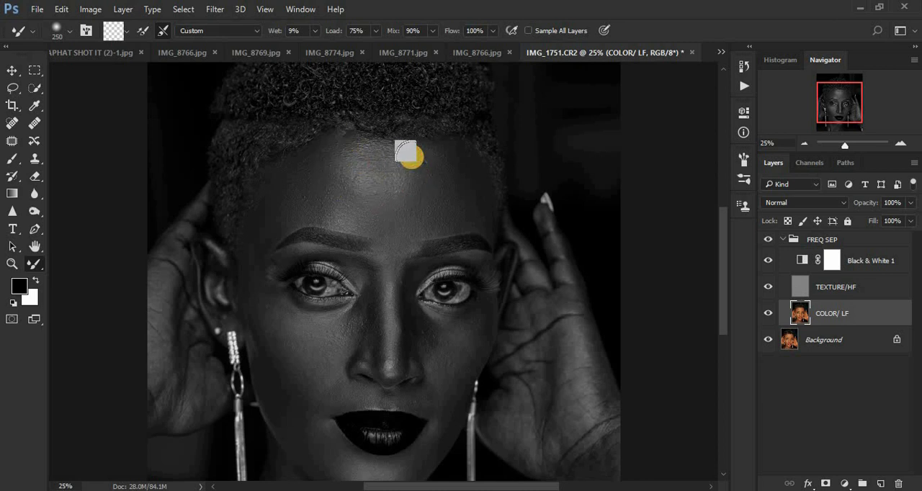
# Refine the upper forehead and both temples on COLOR/ LF with the Mixer Brush at size 175
pyautogui.press('[')
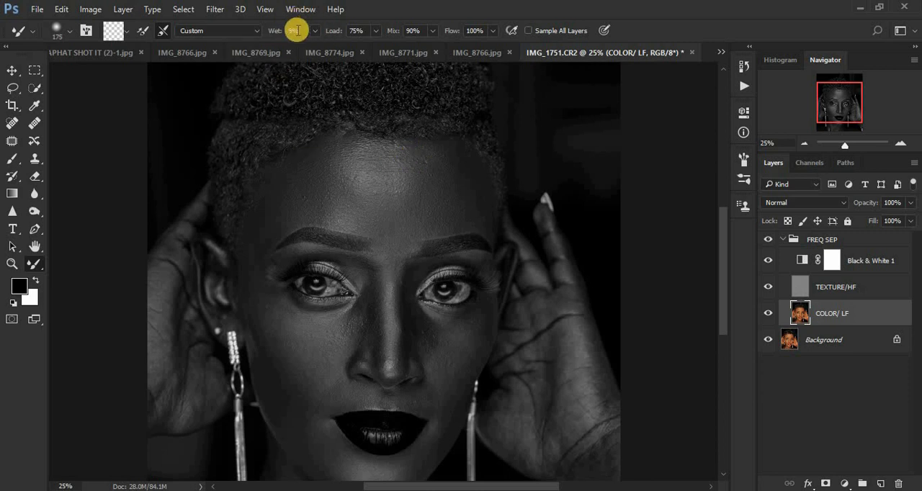
pyautogui.moveTo(389, 154)
pyautogui.mouseDown()
pyautogui.moveTo(361, 168)
pyautogui.moveTo(367, 184)
pyautogui.moveTo(383, 149)
pyautogui.moveTo(395, 186)
pyautogui.moveTo(368, 193)
pyautogui.moveTo(342, 180)
pyautogui.moveTo(345, 149)
pyautogui.moveTo(353, 147)
pyautogui.moveTo(324, 155)
pyautogui.mouseUp()
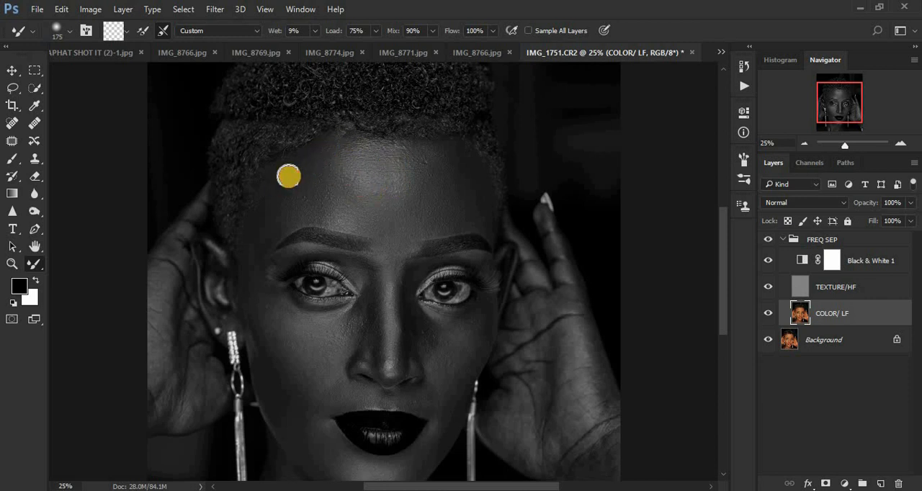
pyautogui.moveTo(263, 223)
pyautogui.mouseDown()
pyautogui.moveTo(255, 264)
pyautogui.moveTo(266, 226)
pyautogui.moveTo(257, 252)
pyautogui.mouseUp()
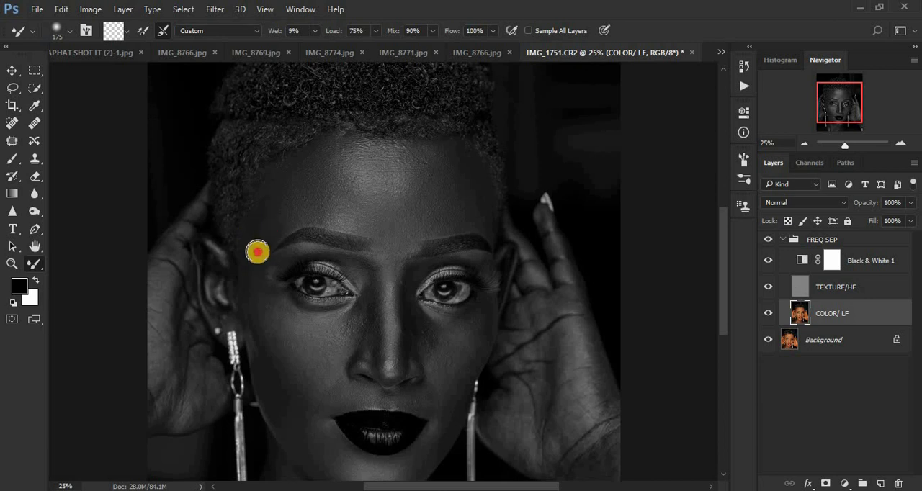
pyautogui.moveTo(483, 210); pyautogui.dragTo(479, 180)
pyautogui.moveTo(481, 218); pyautogui.dragTo(463, 165)
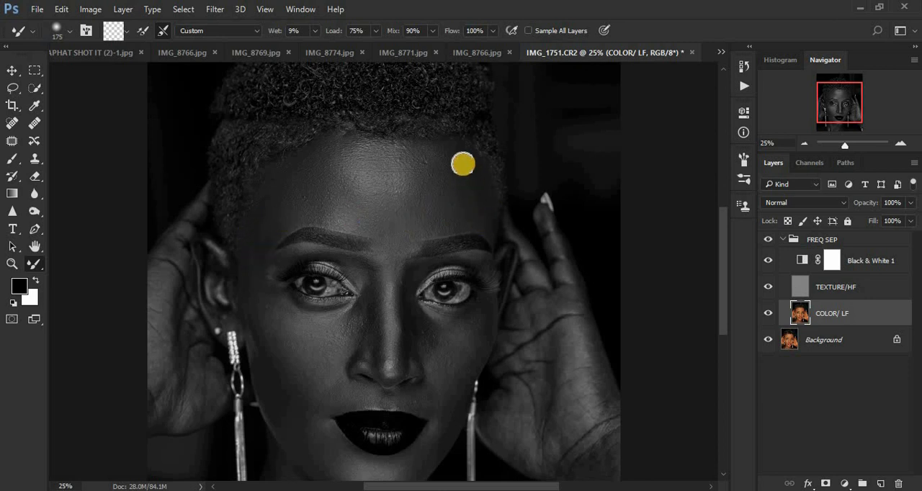
pyautogui.moveTo(476, 196); pyautogui.dragTo(473, 180)
pyautogui.moveTo(453, 219); pyautogui.dragTo(490, 214)
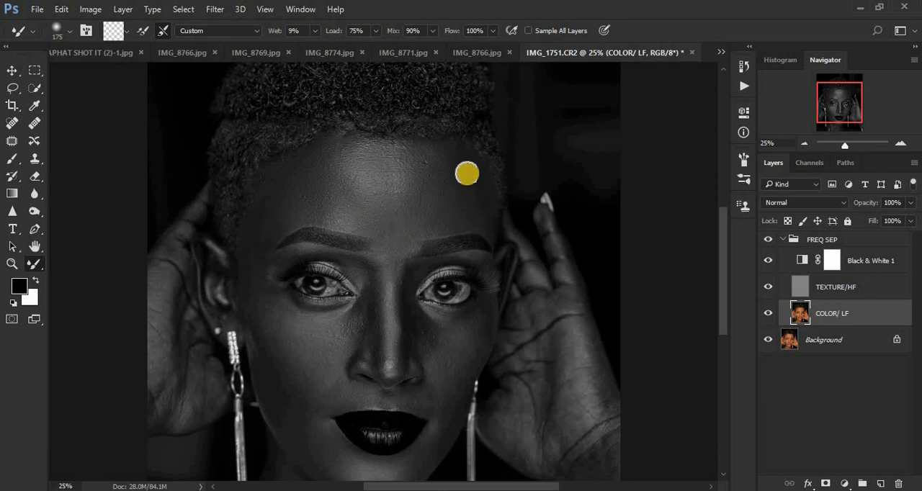
pyautogui.moveTo(466, 173)
pyautogui.mouseDown()
pyautogui.moveTo(443, 152)
pyautogui.moveTo(461, 159)
pyautogui.mouseUp()
# Check the smoothed skin in colour by temporarily hiding the Black & White 1 layer
pyautogui.click(772, 261)
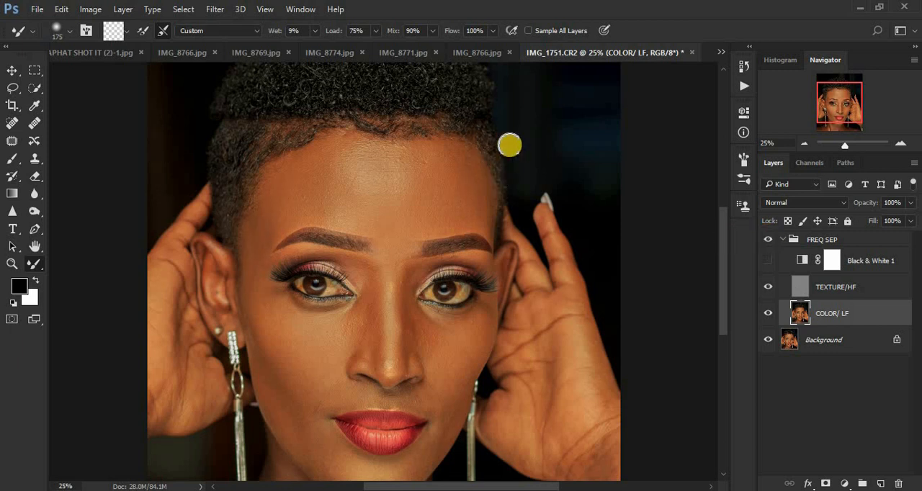
pyautogui.moveTo(723, 260); pyautogui.dragTo(725, 278)
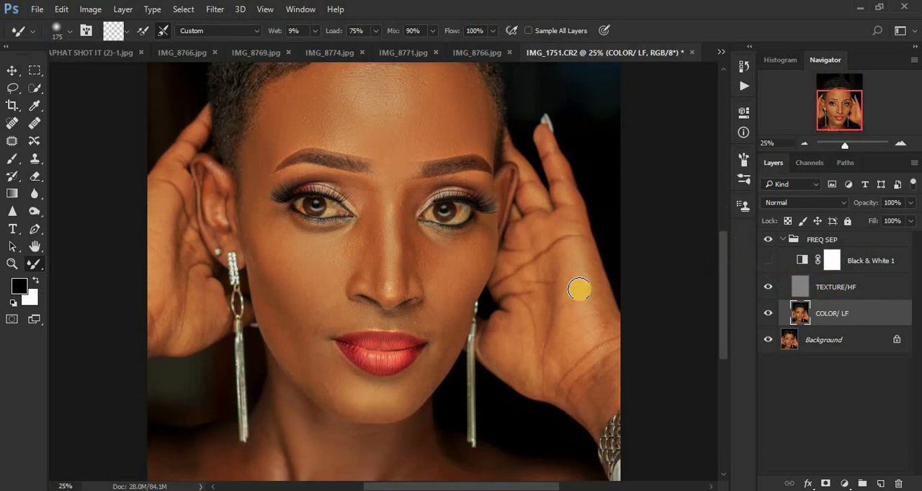
pyautogui.click(768, 262)
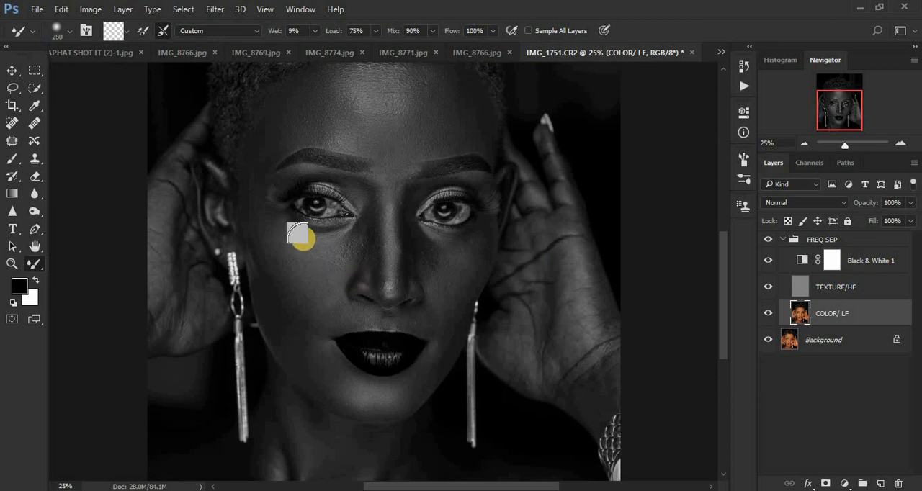
# Blend the cheek on the image's left side, from under the eye to the jaw, with the Mixer Brush at size 250
pyautogui.moveTo(282, 250)
pyautogui.mouseDown()
pyautogui.moveTo(302, 268)
pyautogui.moveTo(281, 248)
pyautogui.moveTo(324, 250)
pyautogui.moveTo(296, 251)
pyautogui.moveTo(264, 222)
pyautogui.moveTo(281, 245)
pyautogui.moveTo(268, 222)
pyautogui.mouseUp()
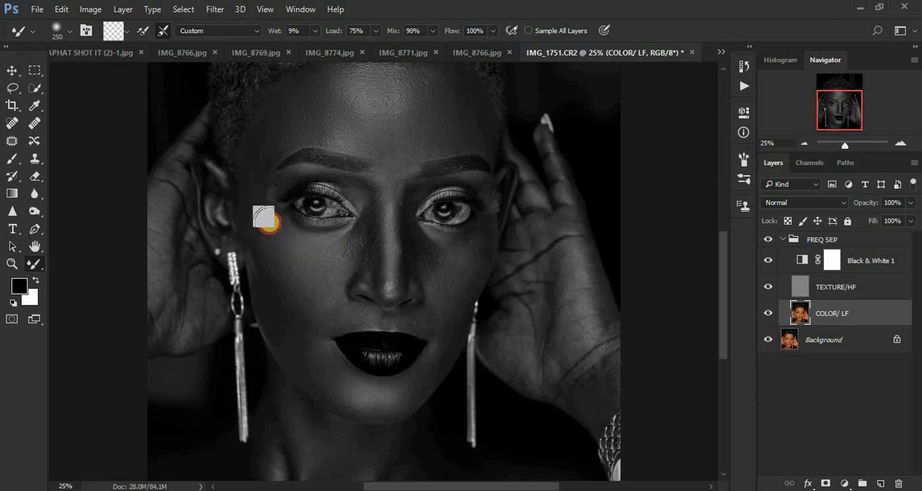
pyautogui.moveTo(297, 268)
pyautogui.mouseDown()
pyautogui.moveTo(315, 281)
pyautogui.moveTo(258, 250)
pyautogui.mouseUp()
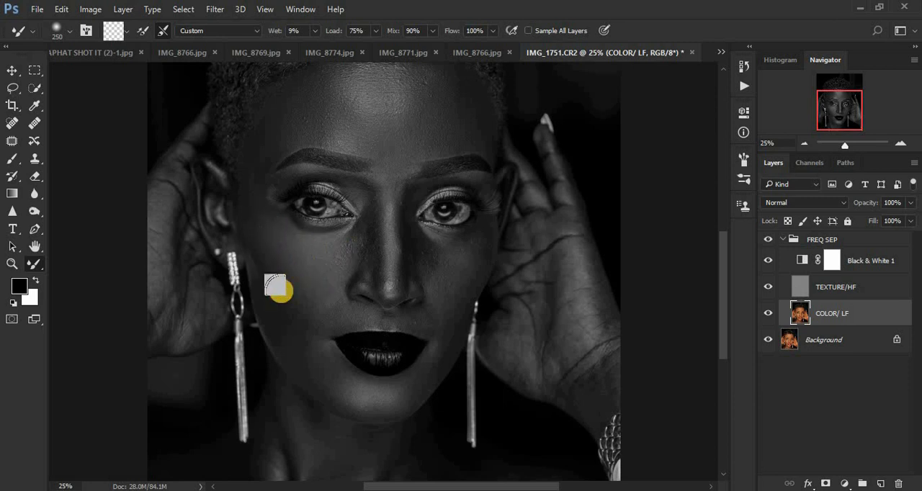
pyautogui.moveTo(280, 292); pyautogui.dragTo(249, 192)
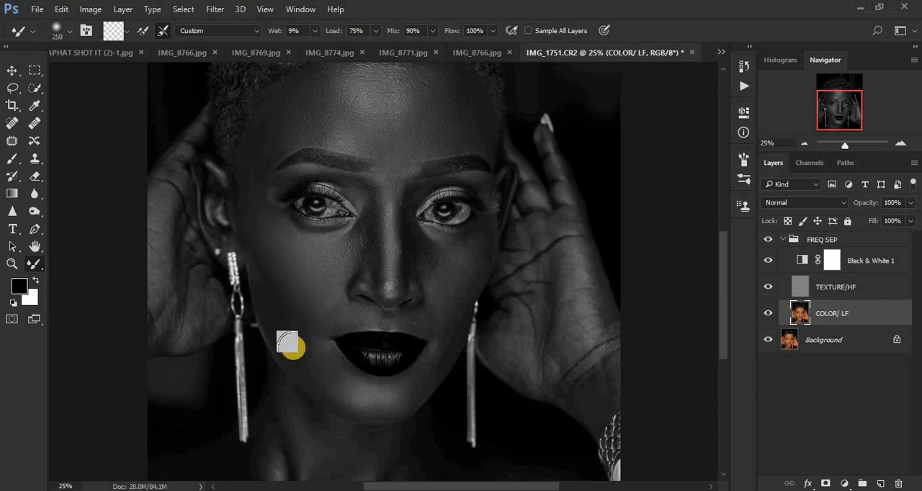
pyautogui.moveTo(293, 348)
pyautogui.mouseDown()
pyautogui.moveTo(326, 388)
pyautogui.moveTo(309, 367)
pyautogui.moveTo(317, 369)
pyautogui.mouseUp()
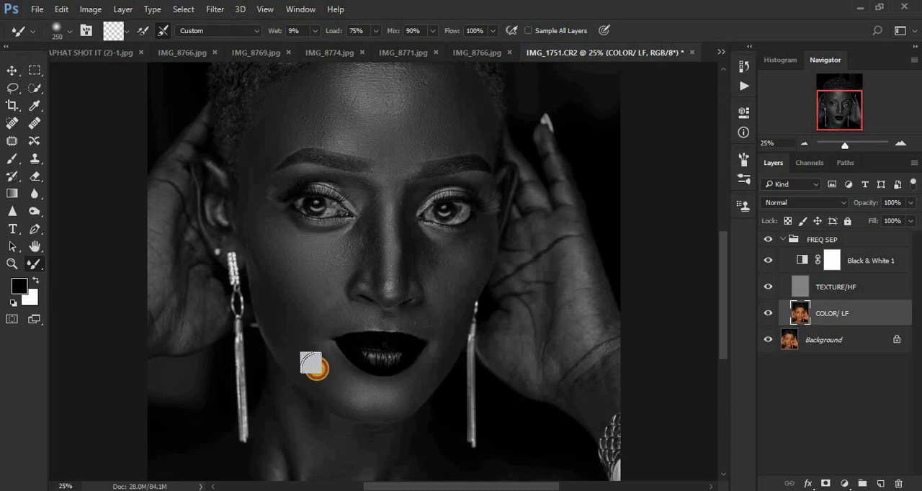
# Smooth the chin and the jawline up to the cheek on the image's left side with the Mixer Brush at size 175
pyautogui.press('[')
pyautogui.press('[')
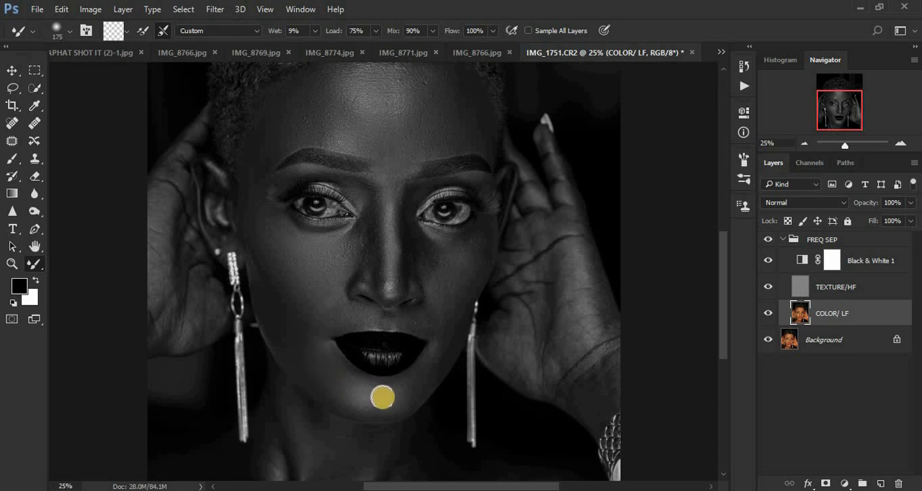
pyautogui.moveTo(381, 396)
pyautogui.mouseDown()
pyautogui.moveTo(357, 397)
pyautogui.moveTo(424, 380)
pyautogui.moveTo(404, 398)
pyautogui.moveTo(411, 389)
pyautogui.moveTo(350, 395)
pyautogui.moveTo(321, 364)
pyautogui.moveTo(329, 376)
pyautogui.moveTo(305, 334)
pyautogui.mouseUp()
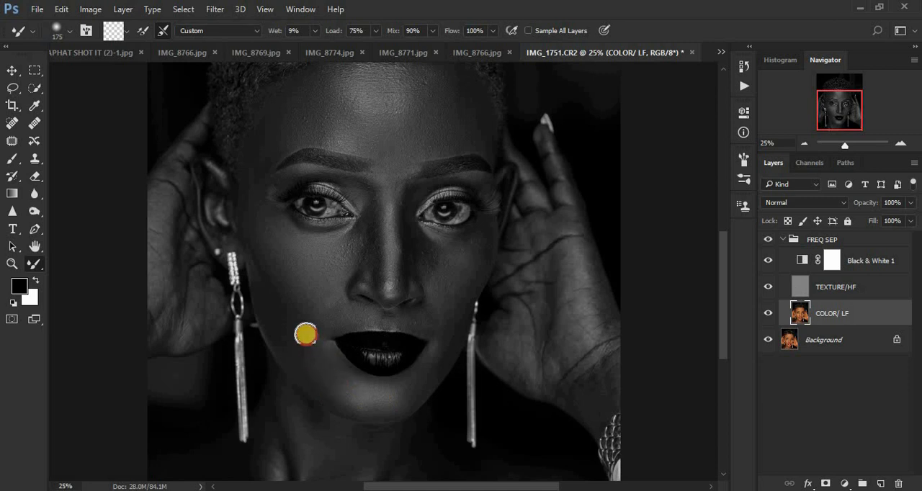
pyautogui.moveTo(321, 370)
pyautogui.mouseDown()
pyautogui.moveTo(266, 289)
pyautogui.moveTo(255, 257)
pyautogui.moveTo(257, 219)
pyautogui.mouseUp()
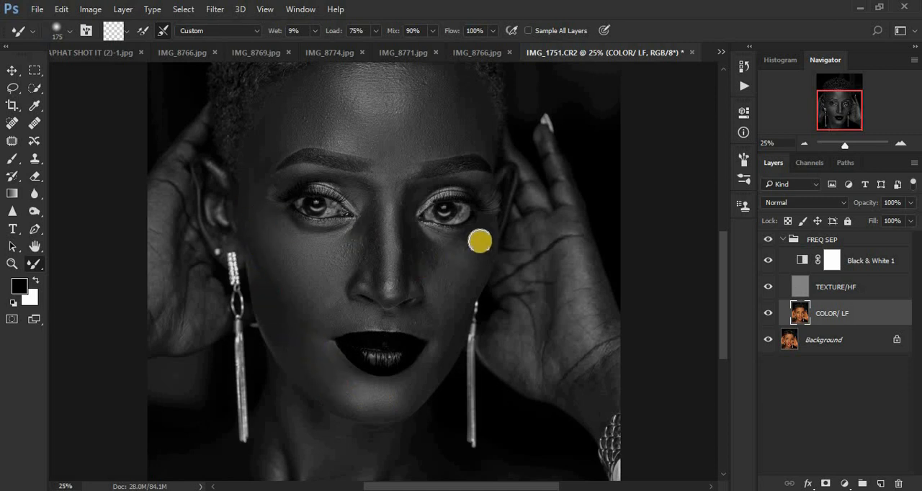
# Blend the cheek on the image's right side down to the jaw and around the chin at brush size 175
pyautogui.moveTo(485, 246)
pyautogui.mouseDown()
pyautogui.moveTo(464, 311)
pyautogui.moveTo(475, 246)
pyautogui.moveTo(442, 285)
pyautogui.mouseUp()
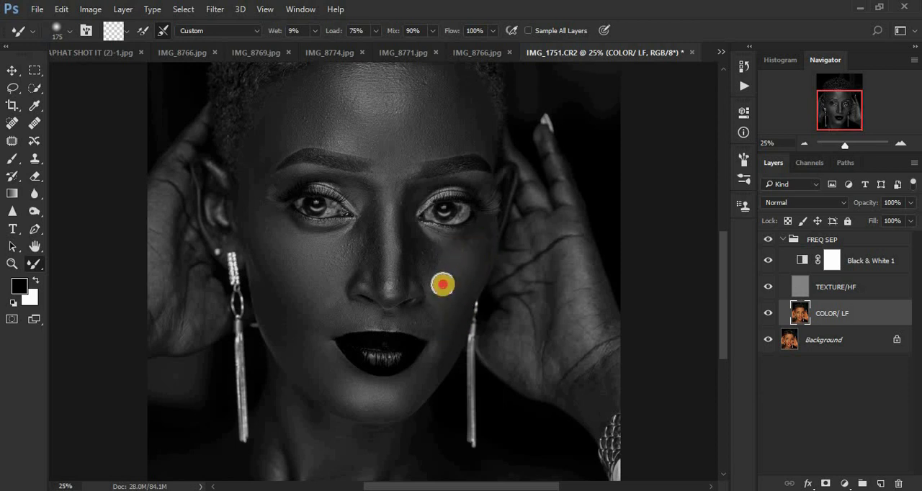
pyautogui.moveTo(475, 247)
pyautogui.mouseDown()
pyautogui.moveTo(436, 304)
pyautogui.moveTo(431, 264)
pyautogui.mouseUp()
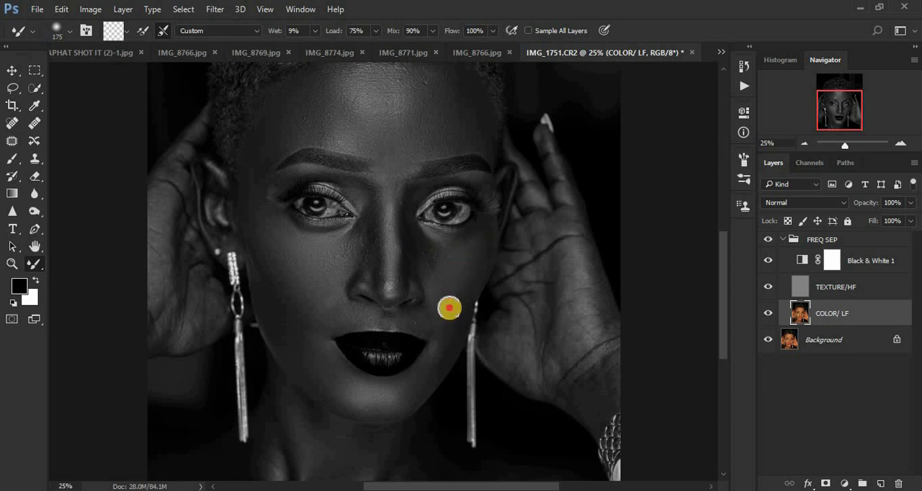
pyautogui.moveTo(449, 308)
pyautogui.mouseDown()
pyautogui.moveTo(440, 360)
pyautogui.moveTo(448, 340)
pyautogui.moveTo(416, 386)
pyautogui.mouseUp()
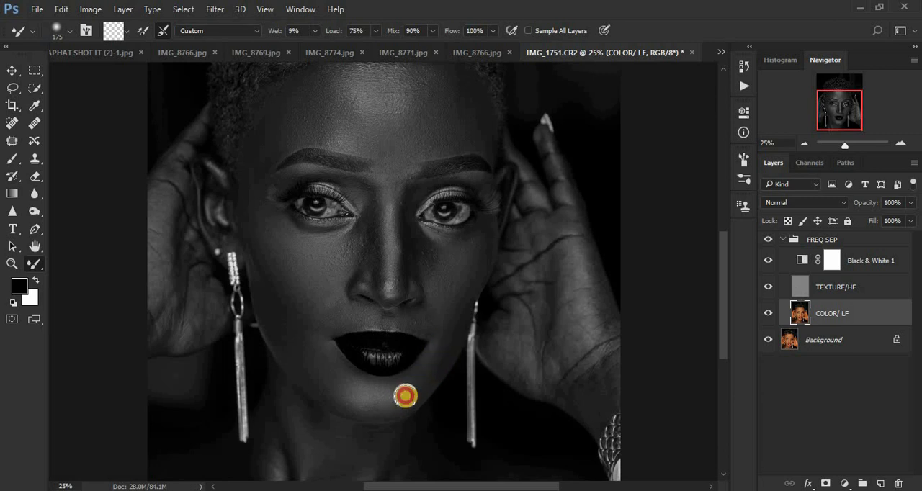
pyautogui.moveTo(353, 404)
pyautogui.mouseDown()
pyautogui.moveTo(321, 381)
pyautogui.moveTo(331, 397)
pyautogui.moveTo(299, 348)
pyautogui.moveTo(299, 338)
pyautogui.moveTo(340, 321)
pyautogui.mouseUp()
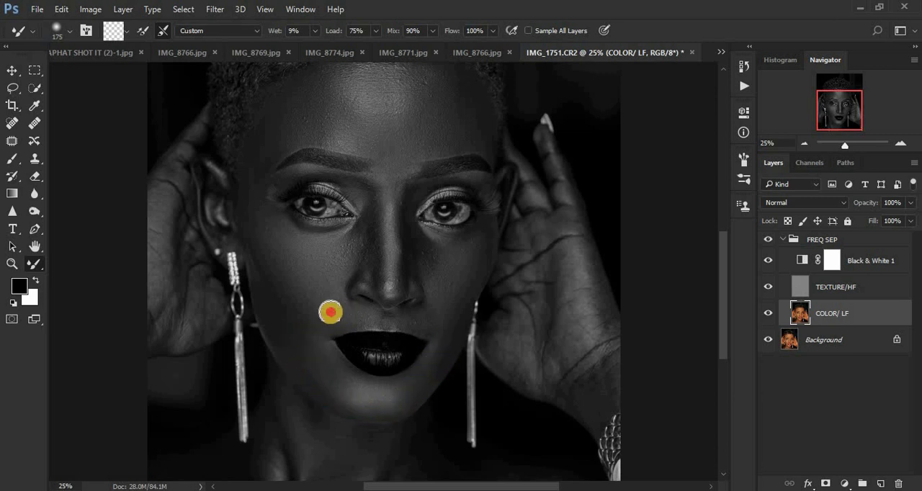
# Smooth the skin beside the nose, on the upper lip and around the mouth, reducing the Mixer Brush to size 125
pyautogui.moveTo(333, 280)
pyautogui.mouseDown()
pyautogui.moveTo(338, 311)
pyautogui.moveTo(293, 270)
pyautogui.moveTo(401, 294)
pyautogui.mouseUp()
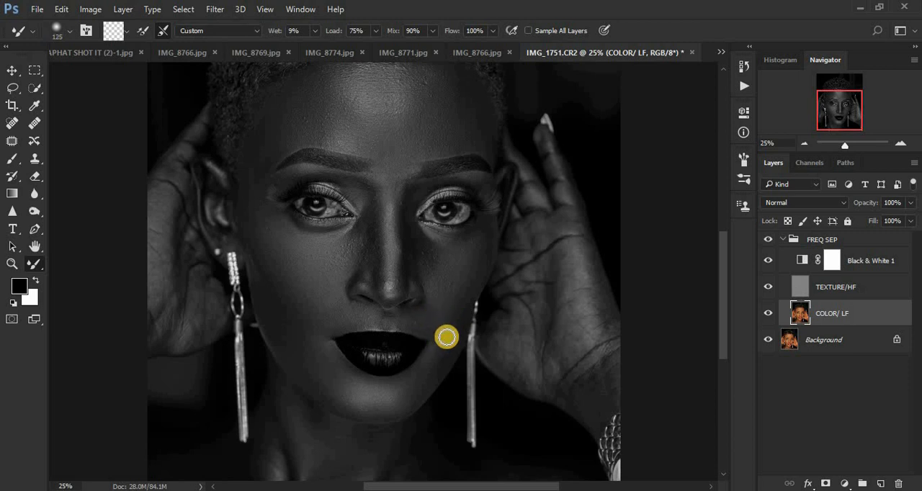
pyautogui.moveTo(403, 317)
pyautogui.mouseDown()
pyautogui.moveTo(337, 324)
pyautogui.moveTo(356, 317)
pyautogui.moveTo(348, 309)
pyautogui.moveTo(322, 328)
pyautogui.moveTo(372, 295)
pyautogui.mouseUp()
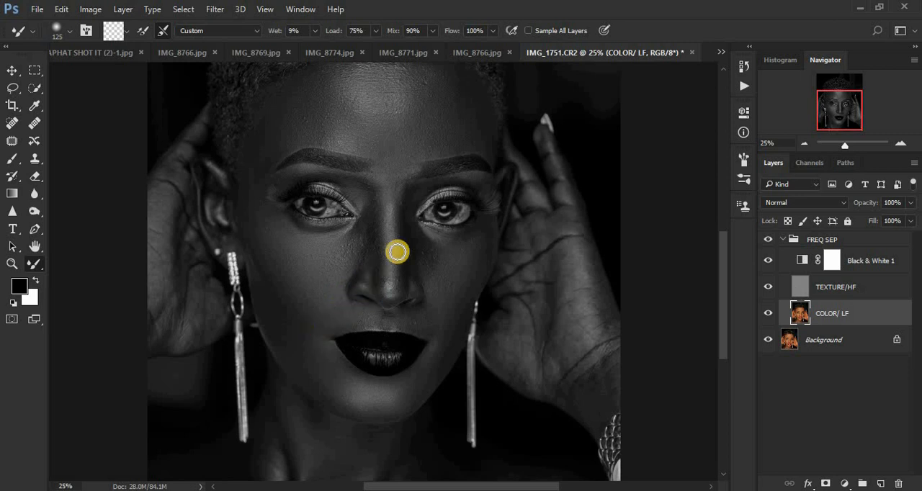
pyautogui.moveTo(468, 267)
pyautogui.mouseDown()
pyautogui.moveTo(480, 226)
pyautogui.moveTo(438, 260)
pyautogui.moveTo(465, 239)
pyautogui.mouseUp()
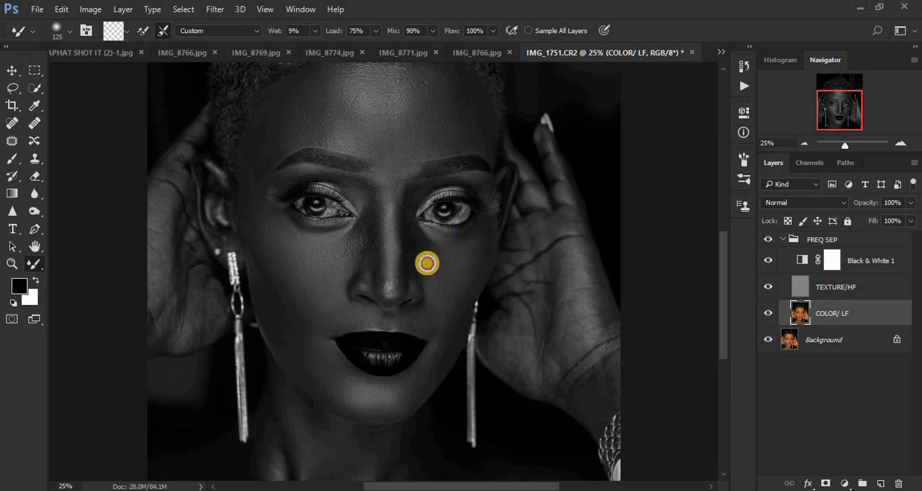
pyautogui.moveTo(427, 263)
pyautogui.mouseDown()
pyautogui.moveTo(428, 305)
pyautogui.moveTo(405, 322)
pyautogui.moveTo(426, 326)
pyautogui.mouseUp()
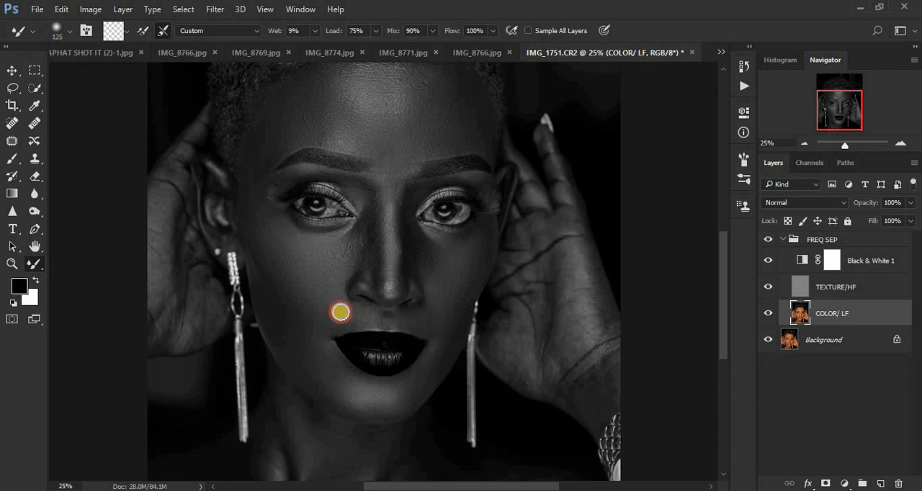
pyautogui.moveTo(328, 346); pyautogui.dragTo(315, 354)
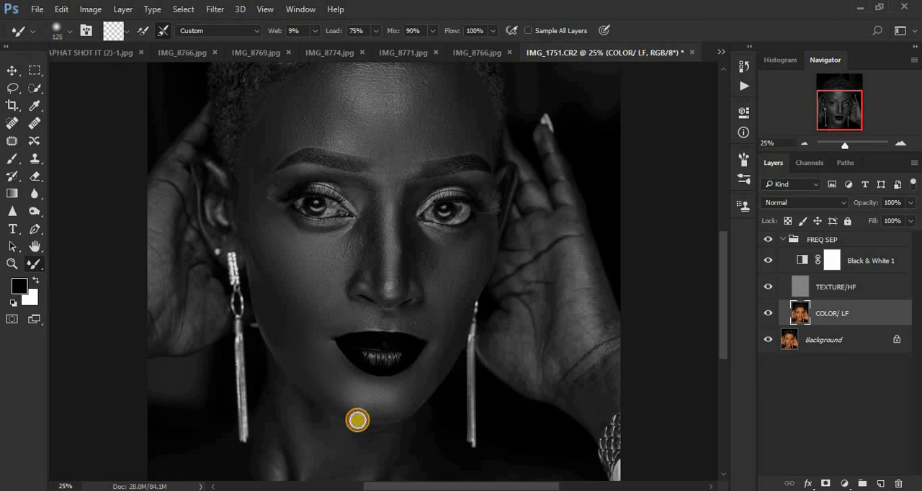
pyautogui.moveTo(334, 391); pyautogui.dragTo(330, 362)
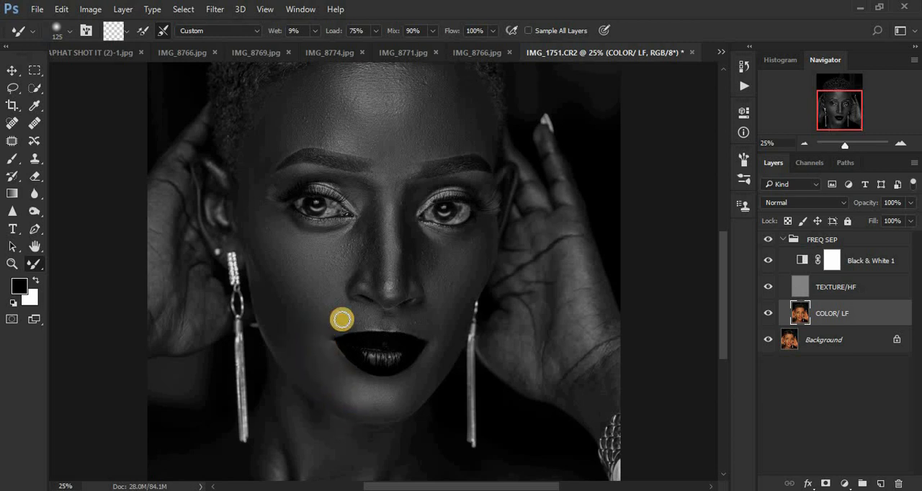
# Blend the tones between the eyebrows and along the bridge and side of the nose at brush size 125
pyautogui.moveTo(371, 240)
pyautogui.mouseDown()
pyautogui.moveTo(372, 213)
pyautogui.moveTo(375, 257)
pyautogui.moveTo(375, 202)
pyautogui.moveTo(377, 287)
pyautogui.moveTo(369, 196)
pyautogui.moveTo(375, 286)
pyautogui.moveTo(374, 207)
pyautogui.moveTo(409, 230)
pyautogui.moveTo(406, 203)
pyautogui.moveTo(407, 288)
pyautogui.moveTo(404, 216)
pyautogui.moveTo(417, 268)
pyautogui.moveTo(408, 178)
pyautogui.moveTo(413, 263)
pyautogui.moveTo(421, 253)
pyautogui.moveTo(425, 261)
pyautogui.moveTo(385, 161)
pyautogui.mouseUp()
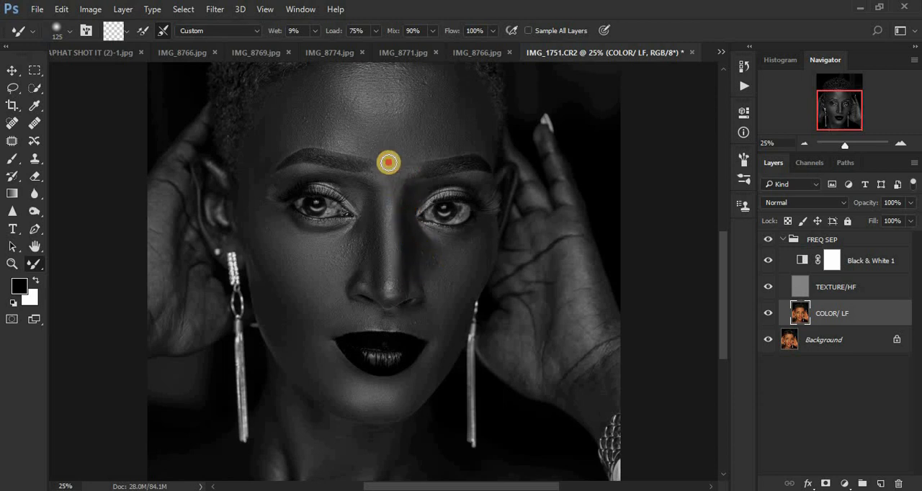
pyautogui.moveTo(391, 193); pyautogui.dragTo(391, 211)
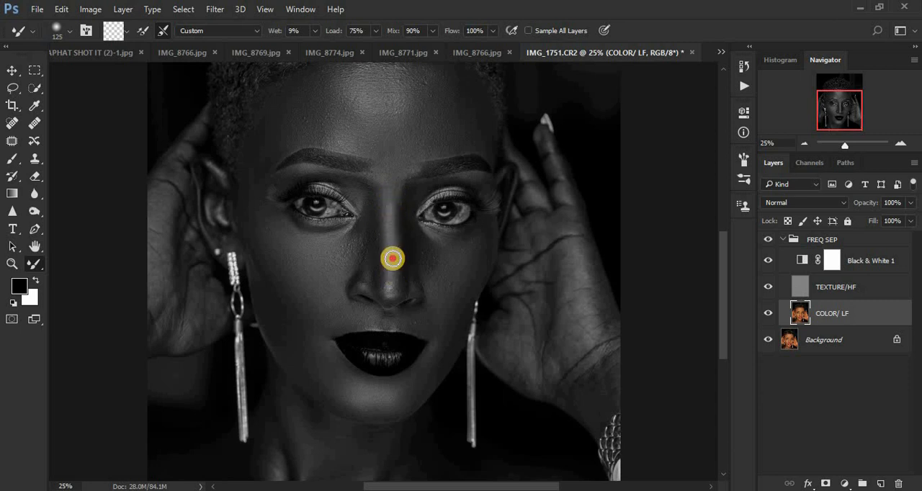
pyautogui.moveTo(392, 258); pyautogui.dragTo(393, 293)
pyautogui.moveTo(377, 200); pyautogui.dragTo(376, 261)
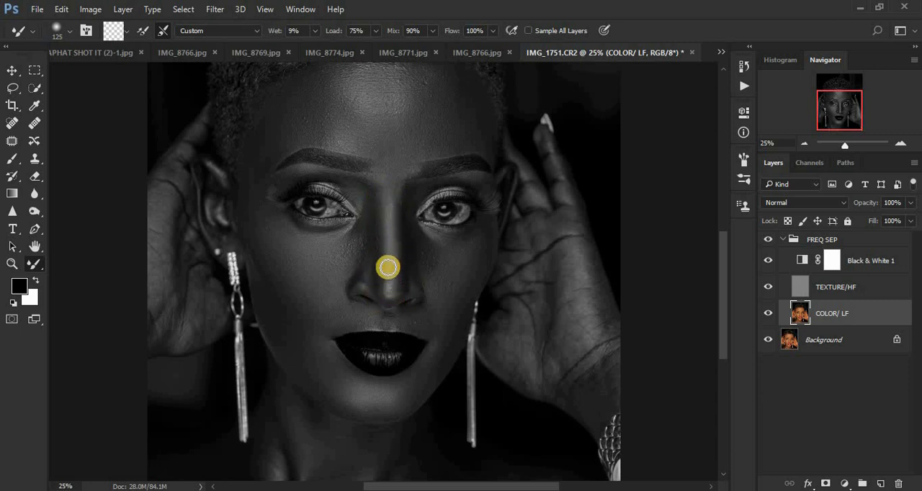
# Blend the nose and under-eye skin with the Mixer Brush at size 125, and the chin and mouth surroundings at size 175
pyautogui.moveTo(384, 286); pyautogui.dragTo(376, 222)
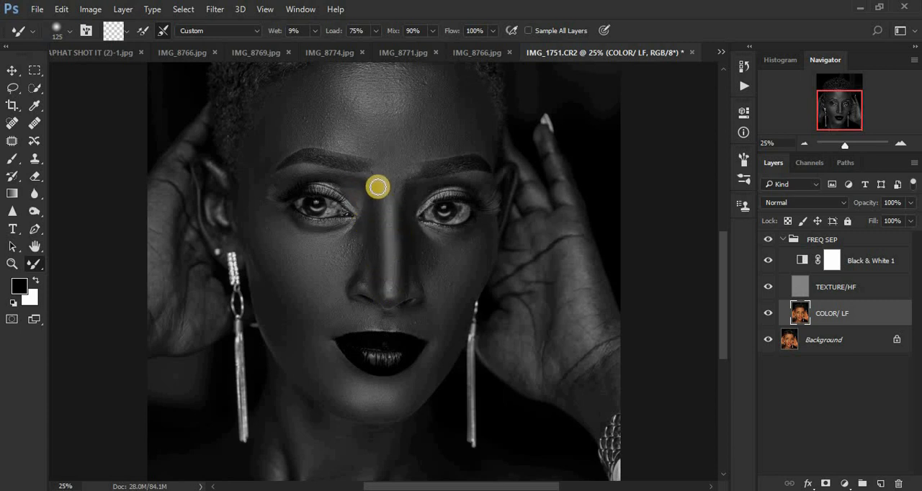
pyautogui.moveTo(379, 194)
pyautogui.mouseDown()
pyautogui.moveTo(383, 294)
pyautogui.moveTo(375, 249)
pyautogui.moveTo(375, 274)
pyautogui.moveTo(369, 262)
pyautogui.moveTo(365, 280)
pyautogui.moveTo(363, 256)
pyautogui.moveTo(356, 281)
pyautogui.moveTo(365, 219)
pyautogui.mouseUp()
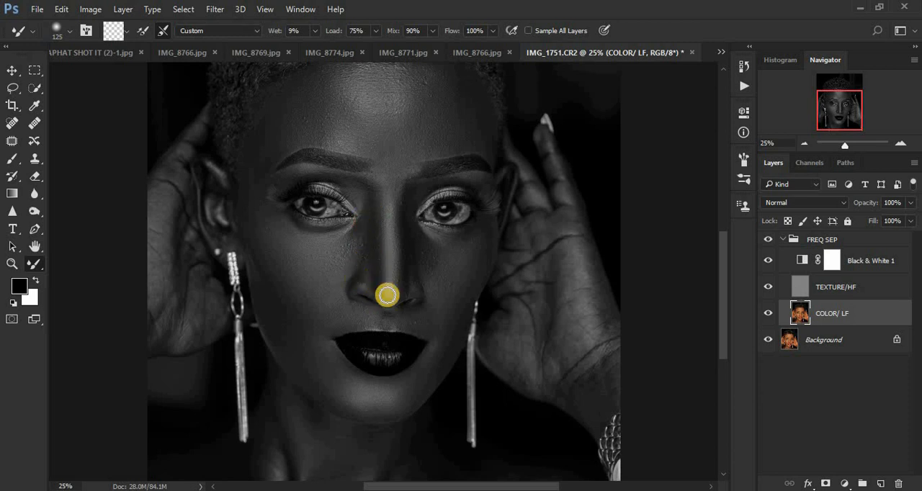
pyautogui.moveTo(410, 277)
pyautogui.mouseDown()
pyautogui.moveTo(394, 300)
pyautogui.moveTo(416, 277)
pyautogui.moveTo(413, 238)
pyautogui.mouseUp()
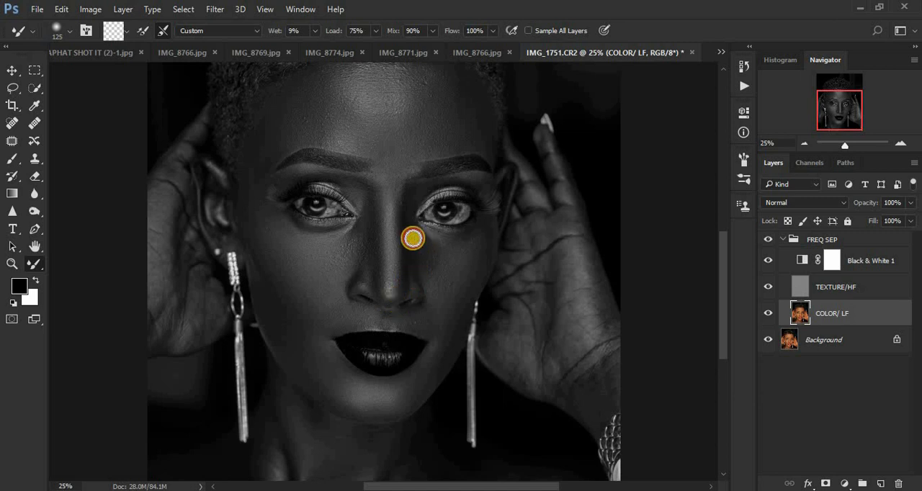
pyautogui.moveTo(483, 230); pyautogui.dragTo(484, 240)
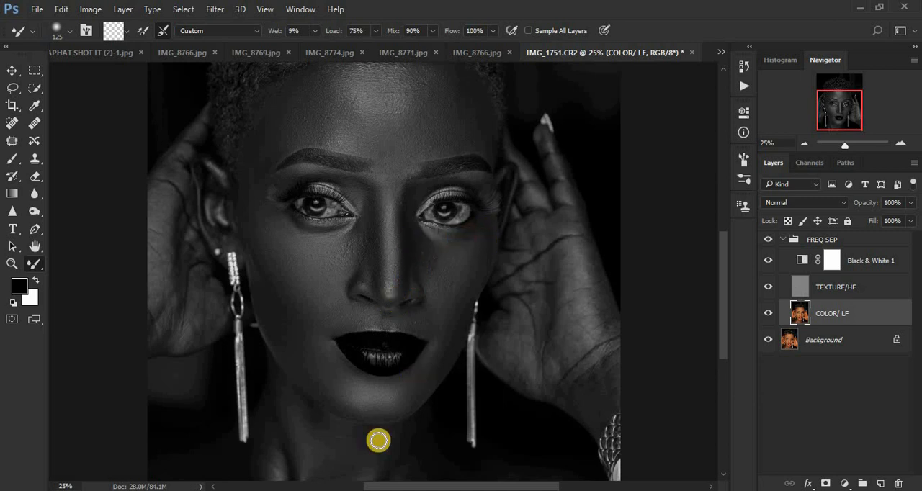
pyautogui.moveTo(365, 410)
pyautogui.mouseDown()
pyautogui.moveTo(339, 400)
pyautogui.moveTo(355, 383)
pyautogui.moveTo(326, 347)
pyautogui.mouseUp()
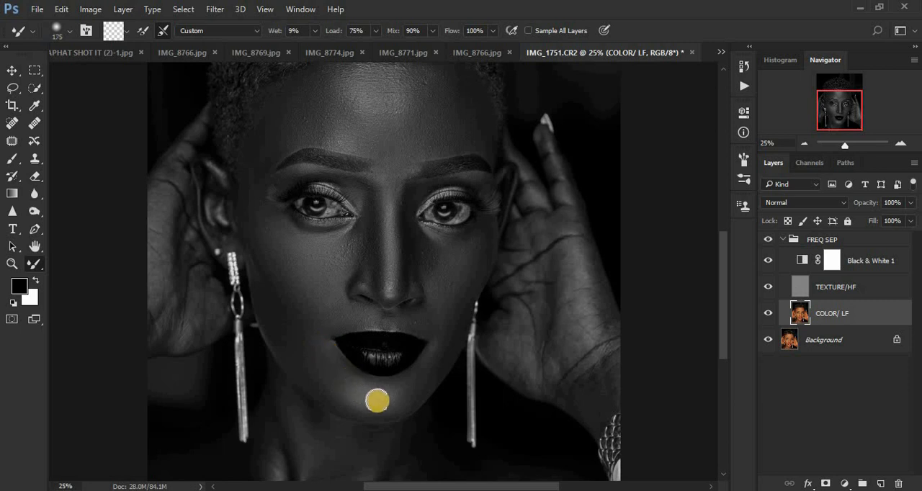
pyautogui.moveTo(420, 384); pyautogui.dragTo(448, 336)
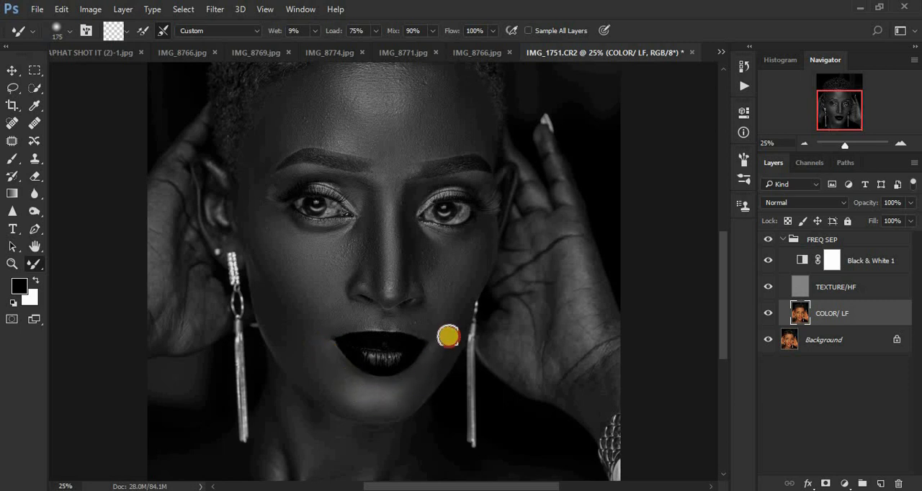
# Smooth the palm and wrist of the hand on the image's right side with the Mixer Brush at size 175
pyautogui.moveTo(574, 246)
pyautogui.mouseDown()
pyautogui.moveTo(573, 307)
pyautogui.moveTo(574, 250)
pyautogui.moveTo(584, 331)
pyautogui.moveTo(585, 300)
pyautogui.moveTo(601, 318)
pyautogui.moveTo(600, 305)
pyautogui.moveTo(588, 257)
pyautogui.moveTo(591, 323)
pyautogui.mouseUp()
pyautogui.moveTo(549, 272)
pyautogui.mouseDown()
pyautogui.moveTo(537, 292)
pyautogui.moveTo(542, 353)
pyautogui.moveTo(501, 351)
pyautogui.mouseUp()
pyautogui.moveTo(503, 320)
pyautogui.mouseDown()
pyautogui.moveTo(501, 276)
pyautogui.moveTo(523, 303)
pyautogui.moveTo(539, 266)
pyautogui.moveTo(538, 233)
pyautogui.moveTo(544, 256)
pyautogui.moveTo(532, 197)
pyautogui.moveTo(567, 229)
pyautogui.moveTo(553, 160)
pyautogui.moveTo(575, 242)
pyautogui.mouseUp()
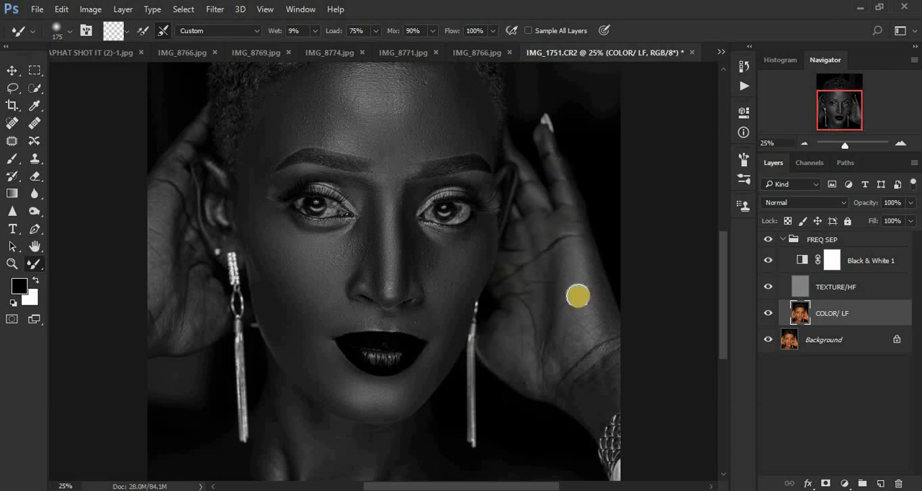
pyautogui.moveTo(560, 312)
pyautogui.mouseDown()
pyautogui.moveTo(560, 343)
pyautogui.moveTo(540, 381)
pyautogui.moveTo(496, 347)
pyautogui.moveTo(516, 363)
pyautogui.moveTo(500, 337)
pyautogui.moveTo(528, 376)
pyautogui.moveTo(583, 392)
pyautogui.mouseUp()
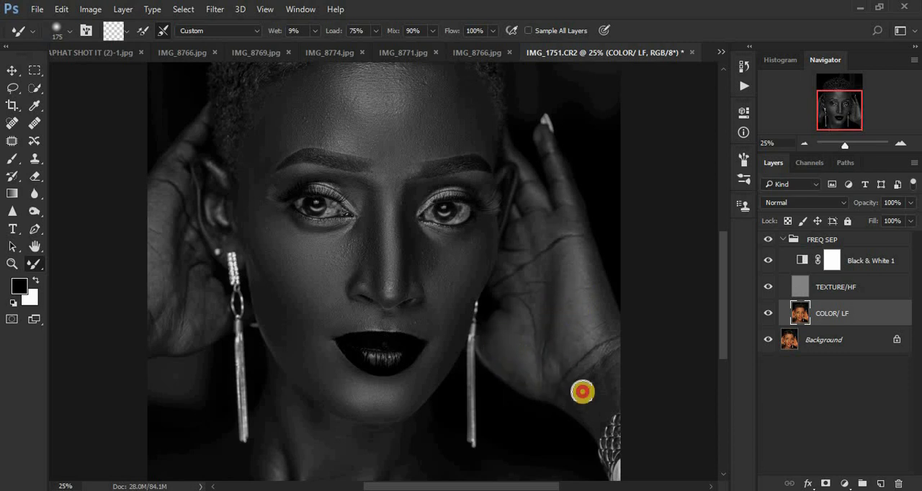
pyautogui.moveTo(619, 360)
pyautogui.mouseDown()
pyautogui.moveTo(592, 426)
pyautogui.moveTo(583, 402)
pyautogui.mouseUp()
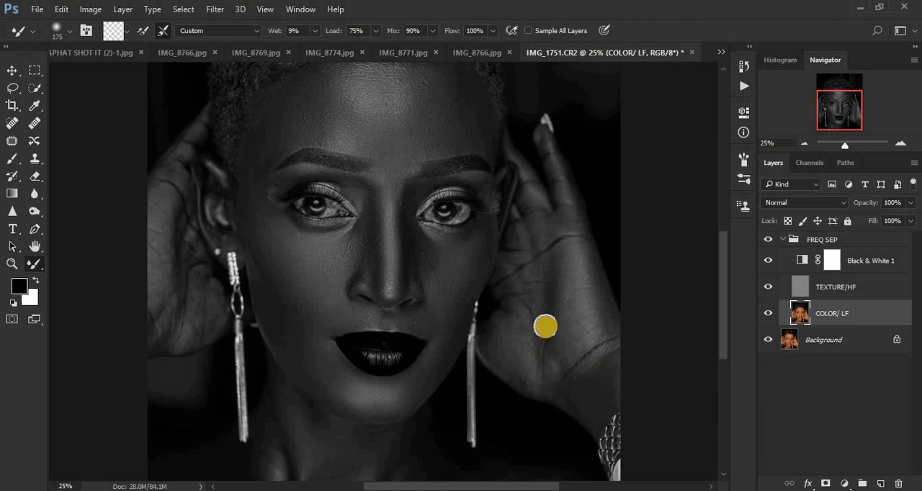
pyautogui.moveTo(543, 325)
pyautogui.mouseDown()
pyautogui.moveTo(524, 253)
pyautogui.moveTo(513, 286)
pyautogui.mouseUp()
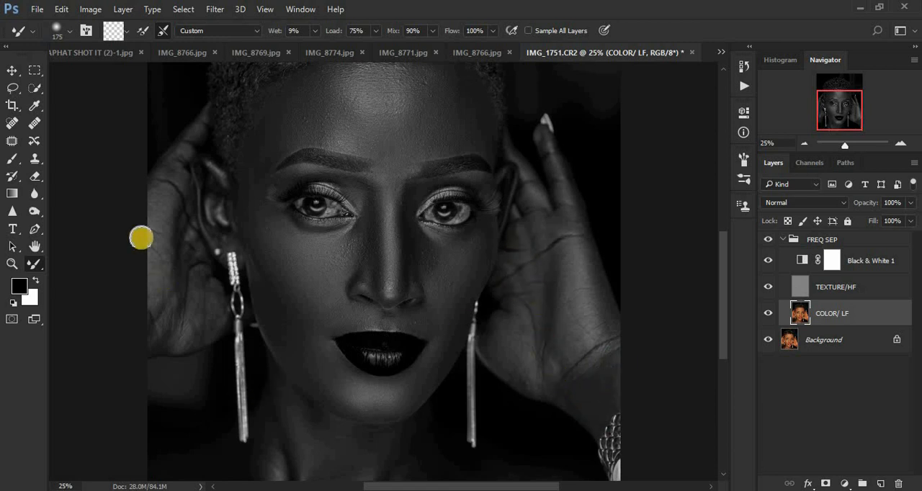
# Smooth the hand on the image's left side up to the ear at brush size 175
pyautogui.moveTo(187, 254)
pyautogui.mouseDown()
pyautogui.moveTo(177, 234)
pyautogui.moveTo(190, 298)
pyautogui.moveTo(169, 327)
pyautogui.moveTo(159, 304)
pyautogui.moveTo(158, 208)
pyautogui.moveTo(190, 145)
pyautogui.moveTo(157, 247)
pyautogui.mouseUp()
pyautogui.moveTo(176, 310)
pyautogui.mouseDown()
pyautogui.moveTo(148, 335)
pyautogui.moveTo(134, 323)
pyautogui.moveTo(150, 321)
pyautogui.mouseUp()
pyautogui.moveTo(211, 323)
pyautogui.mouseDown()
pyautogui.moveTo(205, 286)
pyautogui.moveTo(168, 269)
pyautogui.moveTo(202, 203)
pyautogui.mouseUp()
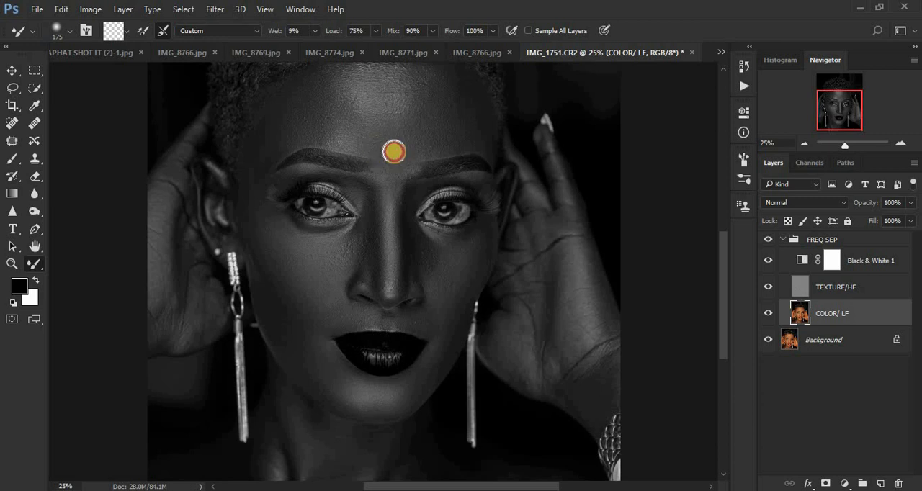
# Blend the neck below the chin and the shoulder on the image's left side, setting the Mixer Brush to size 150
pyautogui.moveTo(725, 280); pyautogui.dragTo(725, 304)
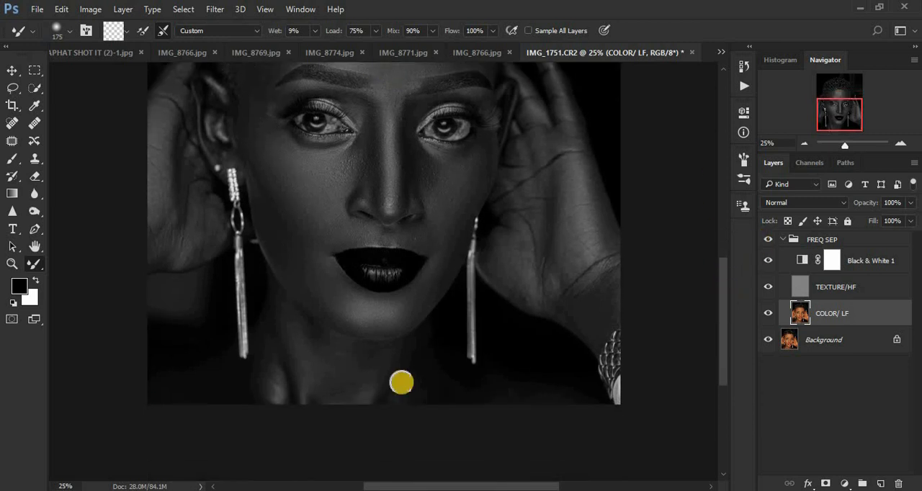
pyautogui.moveTo(334, 369)
pyautogui.mouseDown()
pyautogui.moveTo(307, 331)
pyautogui.moveTo(305, 362)
pyautogui.moveTo(334, 391)
pyautogui.moveTo(288, 324)
pyautogui.moveTo(346, 360)
pyautogui.moveTo(306, 334)
pyautogui.moveTo(312, 395)
pyautogui.moveTo(336, 416)
pyautogui.moveTo(346, 385)
pyautogui.moveTo(326, 354)
pyautogui.moveTo(310, 341)
pyautogui.moveTo(322, 370)
pyautogui.moveTo(267, 334)
pyautogui.moveTo(268, 389)
pyautogui.moveTo(207, 381)
pyautogui.moveTo(218, 381)
pyautogui.moveTo(161, 387)
pyautogui.moveTo(242, 382)
pyautogui.moveTo(268, 328)
pyautogui.moveTo(292, 327)
pyautogui.moveTo(387, 369)
pyautogui.moveTo(376, 392)
pyautogui.moveTo(411, 381)
pyautogui.moveTo(407, 398)
pyautogui.moveTo(344, 351)
pyautogui.moveTo(322, 351)
pyautogui.moveTo(449, 391)
pyautogui.moveTo(417, 352)
pyautogui.moveTo(395, 404)
pyautogui.moveTo(456, 394)
pyautogui.moveTo(542, 402)
pyautogui.moveTo(418, 392)
pyautogui.moveTo(430, 362)
pyautogui.moveTo(422, 346)
pyautogui.moveTo(406, 359)
pyautogui.moveTo(462, 400)
pyautogui.moveTo(533, 398)
pyautogui.moveTo(418, 390)
pyautogui.mouseUp()
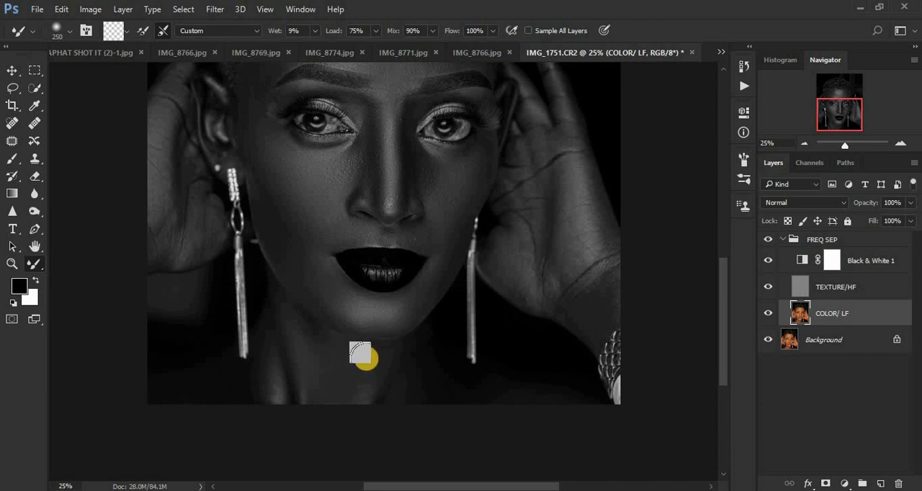
pyautogui.moveTo(310, 336)
pyautogui.mouseDown()
pyautogui.moveTo(281, 306)
pyautogui.moveTo(288, 349)
pyautogui.moveTo(271, 307)
pyautogui.moveTo(294, 345)
pyautogui.mouseUp()
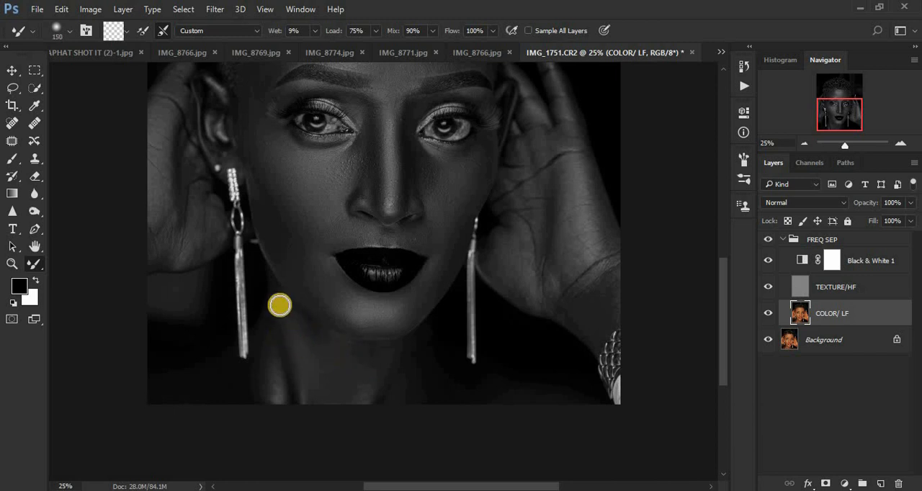
pyautogui.moveTo(389, 350)
pyautogui.mouseDown()
pyautogui.moveTo(371, 373)
pyautogui.moveTo(294, 401)
pyautogui.moveTo(301, 392)
pyautogui.moveTo(276, 371)
pyautogui.mouseUp()
pyautogui.moveTo(237, 397)
pyautogui.mouseDown()
pyautogui.moveTo(212, 387)
pyautogui.moveTo(227, 376)
pyautogui.moveTo(165, 393)
pyautogui.mouseUp()
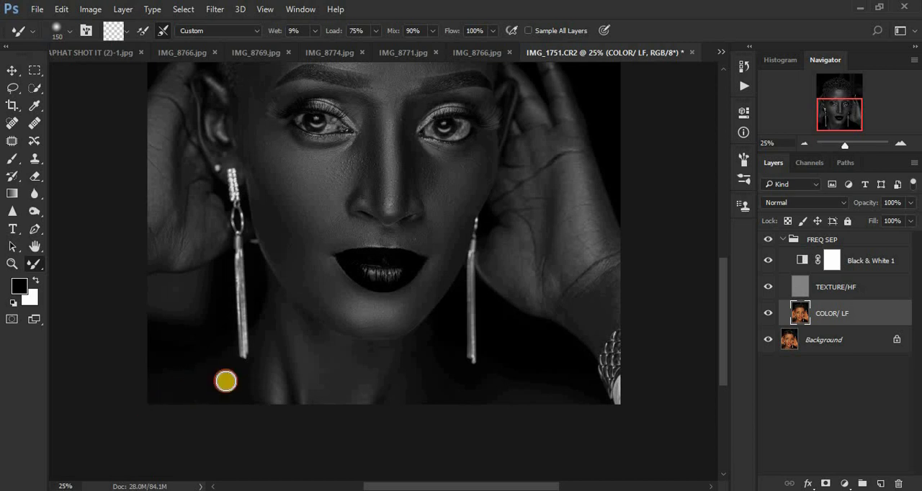
# Blend the neck and shoulder on the image's right side and touch up the wrist at brush size 150
pyautogui.moveTo(426, 348)
pyautogui.mouseDown()
pyautogui.moveTo(431, 383)
pyautogui.moveTo(420, 341)
pyautogui.mouseUp()
pyautogui.moveTo(474, 392)
pyautogui.mouseDown()
pyautogui.moveTo(428, 393)
pyautogui.moveTo(455, 392)
pyautogui.moveTo(422, 339)
pyautogui.moveTo(410, 353)
pyautogui.moveTo(418, 360)
pyautogui.mouseUp()
pyautogui.moveTo(562, 401); pyautogui.dragTo(592, 417)
pyautogui.moveTo(619, 284); pyautogui.dragTo(611, 287)
# Hide the Black & White 1 adjustment layer to check the colour result and delete that layer from the FREQ SEP group
pyautogui.hotkey('ctrl', '-')
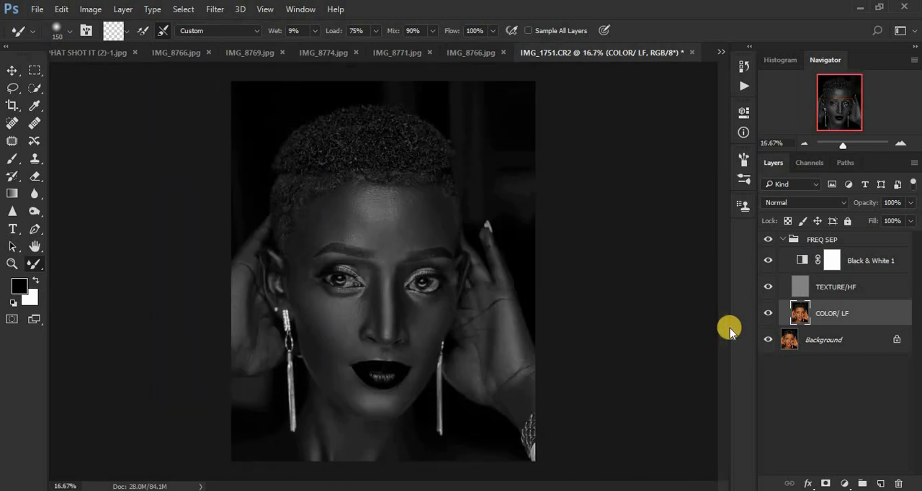
pyautogui.hotkey('ctrl', '-')
pyautogui.hotkey('ctrl', '+')
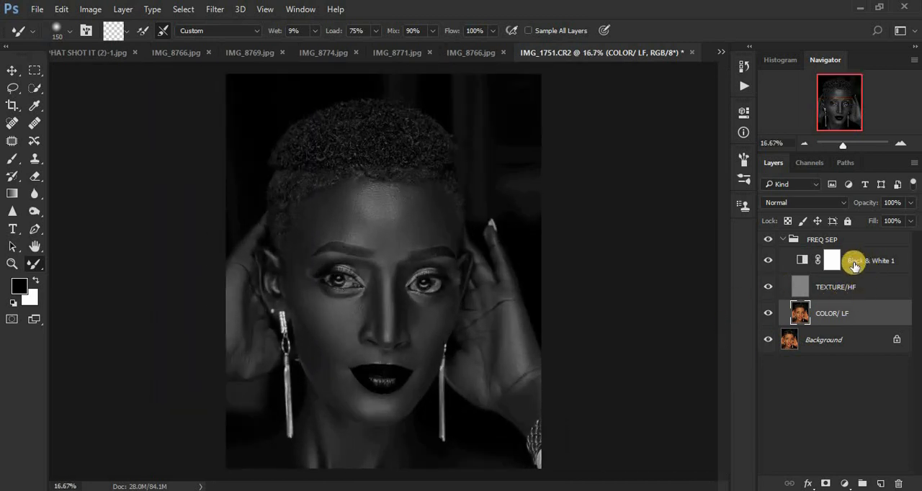
pyautogui.click(768, 262)
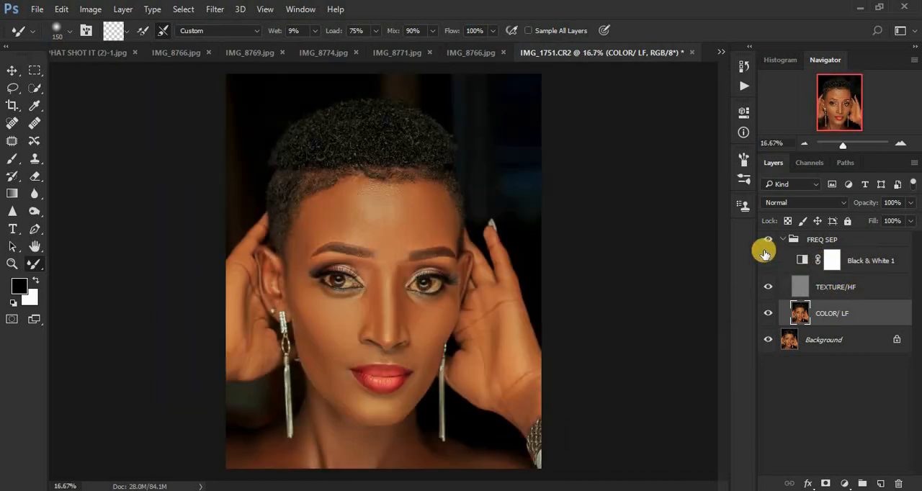
pyautogui.hotkey('ctrl', '-')
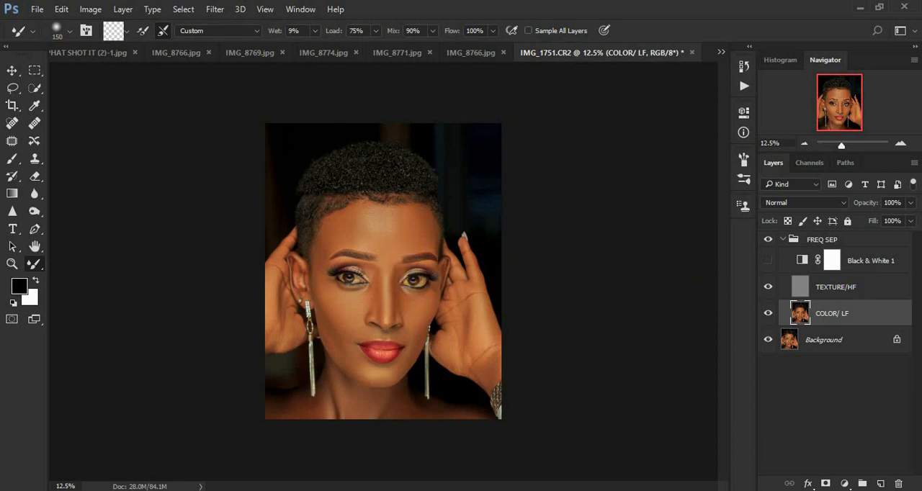
pyautogui.moveTo(889, 261); pyautogui.dragTo(900, 485)
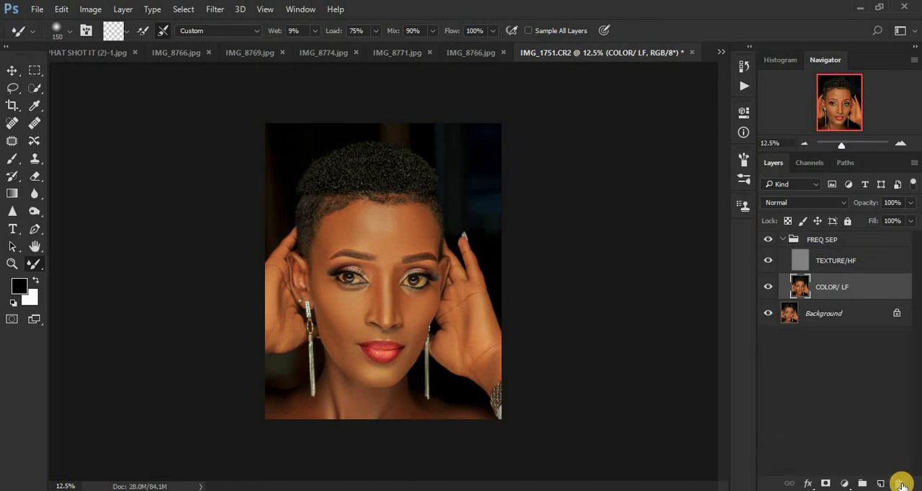
# Select the forehead on the COLOR/ LF layer with the Lasso at 23 px feather, following the hairline and eyebrows and including the area between them
pyautogui.click(11, 87)
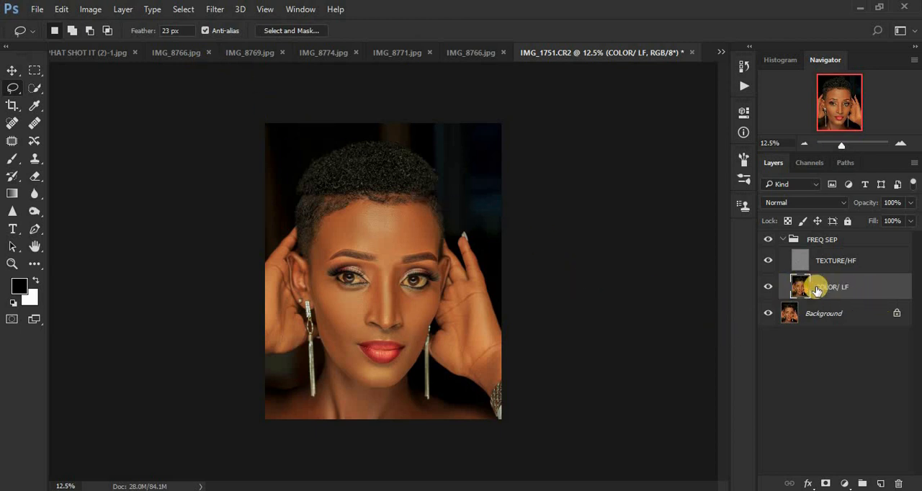
pyautogui.hotkey('ctrl', '+')
pyautogui.hotkey('ctrl', '+')
pyautogui.hotkey('ctrl', '+')
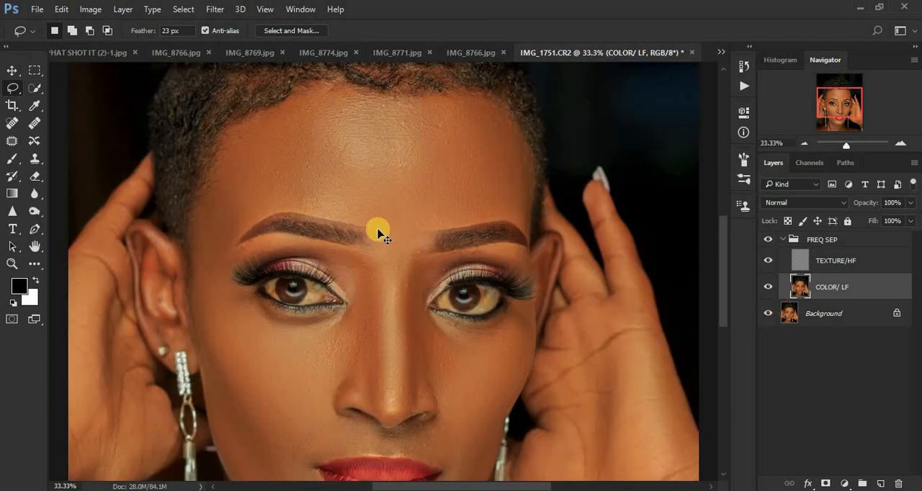
pyautogui.hotkey('ctrl', '+')
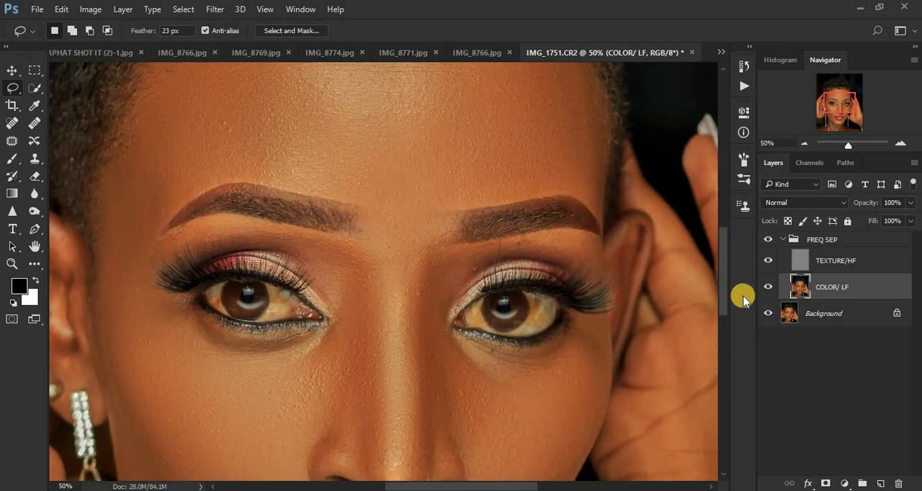
pyautogui.moveTo(721, 284); pyautogui.dragTo(720, 270)
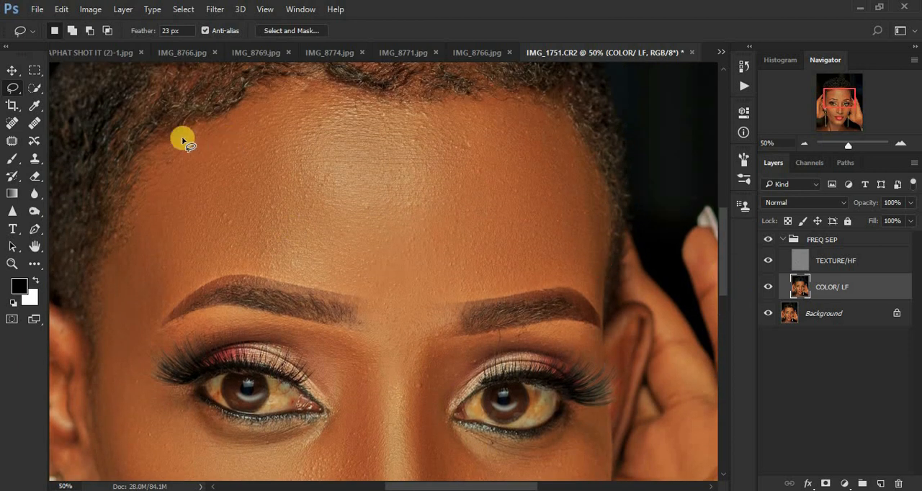
pyautogui.moveTo(153, 142)
pyautogui.mouseDown()
pyautogui.moveTo(190, 137)
pyautogui.moveTo(257, 93)
pyautogui.moveTo(303, 80)
pyautogui.mouseUp()
pyautogui.moveTo(365, 98)
pyautogui.mouseDown()
pyautogui.moveTo(492, 96)
pyautogui.moveTo(558, 113)
pyautogui.moveTo(597, 192)
pyautogui.moveTo(604, 281)
pyautogui.mouseUp()
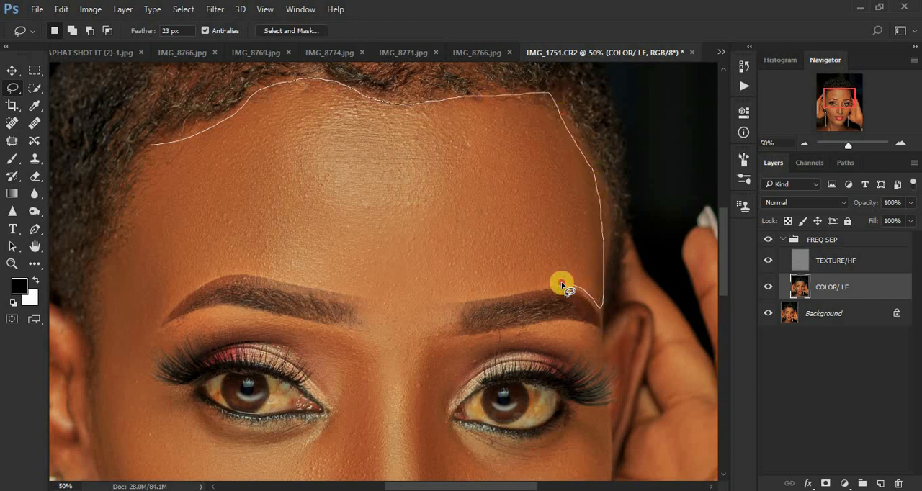
pyautogui.moveTo(511, 292)
pyautogui.mouseDown()
pyautogui.moveTo(465, 300)
pyautogui.moveTo(434, 330)
pyautogui.moveTo(432, 354)
pyautogui.moveTo(379, 363)
pyautogui.moveTo(366, 351)
pyautogui.moveTo(370, 314)
pyautogui.mouseUp()
pyautogui.moveTo(347, 287)
pyautogui.mouseDown()
pyautogui.moveTo(226, 270)
pyautogui.moveTo(182, 297)
pyautogui.mouseUp()
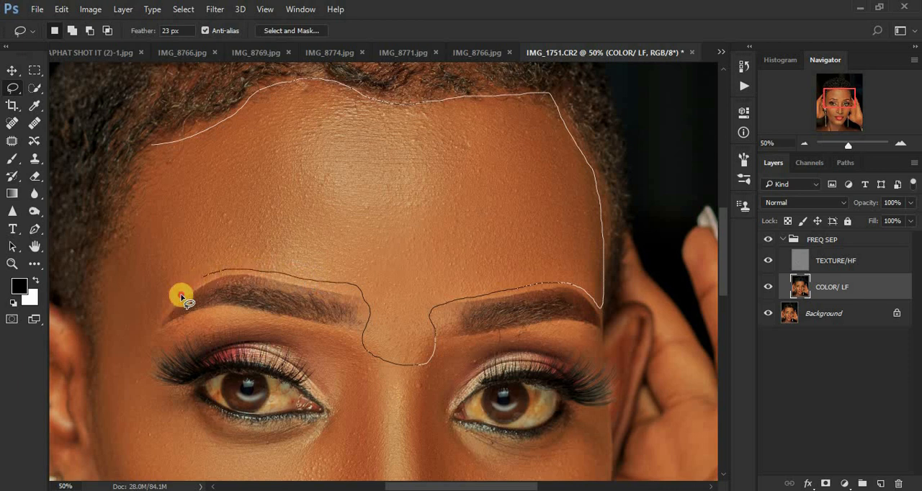
pyautogui.moveTo(146, 335)
pyautogui.mouseDown()
pyautogui.moveTo(105, 325)
pyautogui.moveTo(99, 297)
pyautogui.moveTo(139, 229)
pyautogui.moveTo(140, 155)
pyautogui.mouseUp()
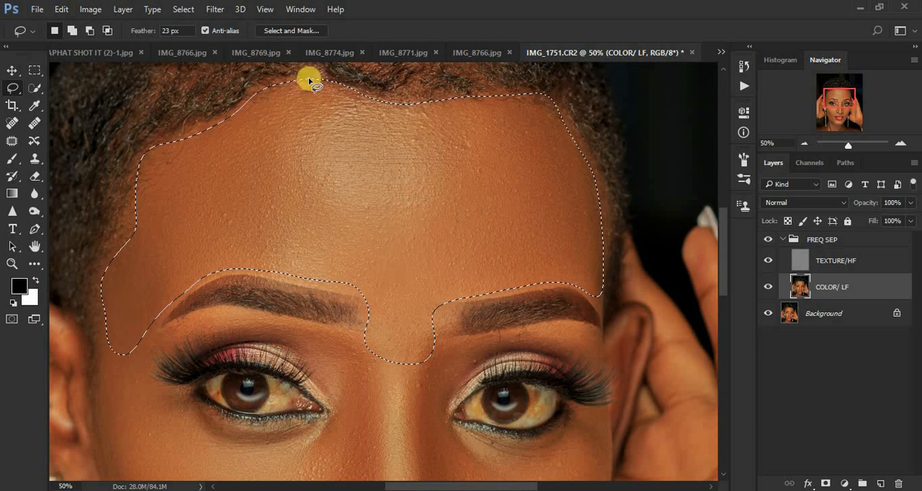
# Apply a Gaussian Blur with a 24-pixel radius to the selected forehead and deselect it
pyautogui.click(215, 9)
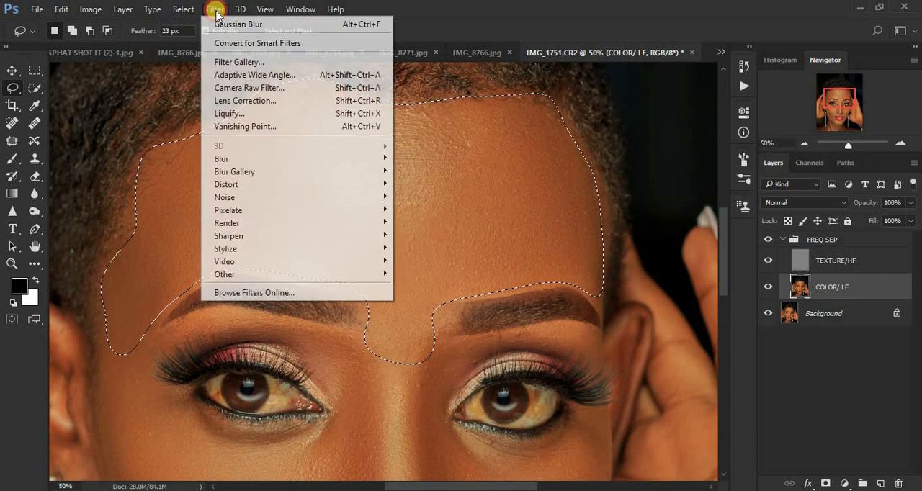
pyautogui.moveTo(320, 159)
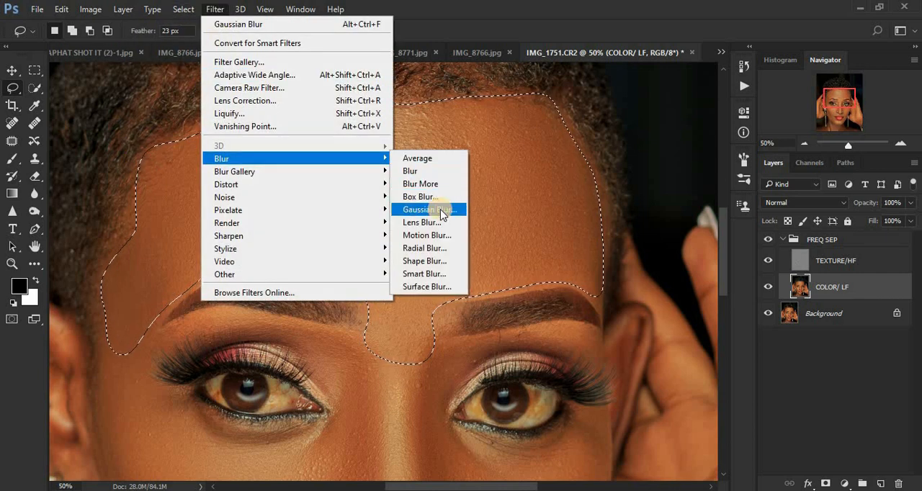
pyautogui.click(439, 209)
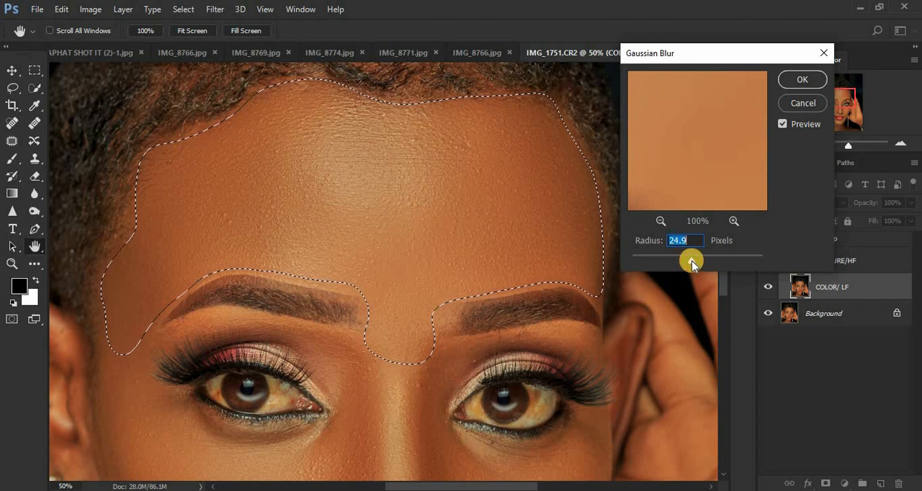
pyautogui.click(692, 263)
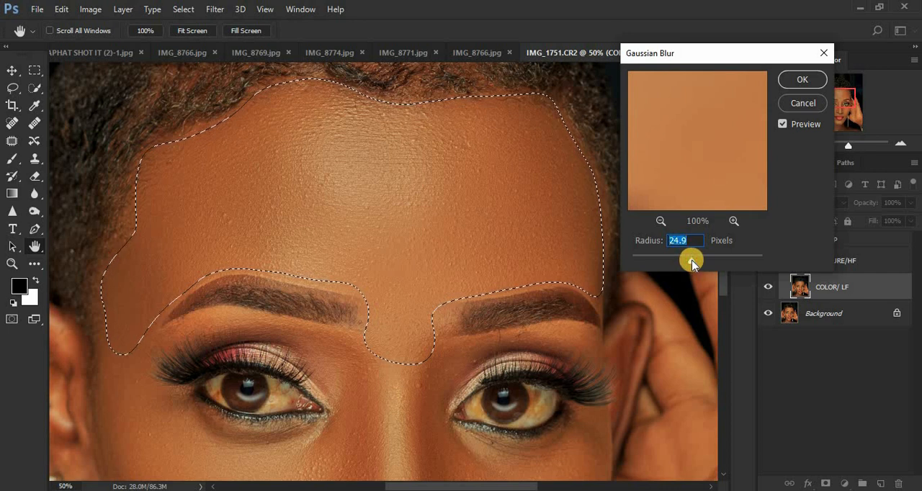
pyautogui.write('24')
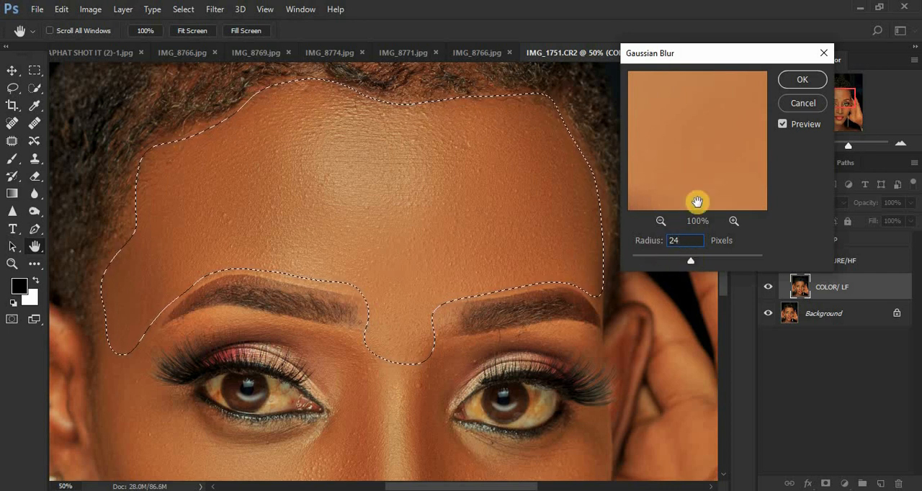
pyautogui.hotkey('ctrl', '-')
pyautogui.hotkey('ctrl', '-')
pyautogui.hotkey('ctrl', '-')
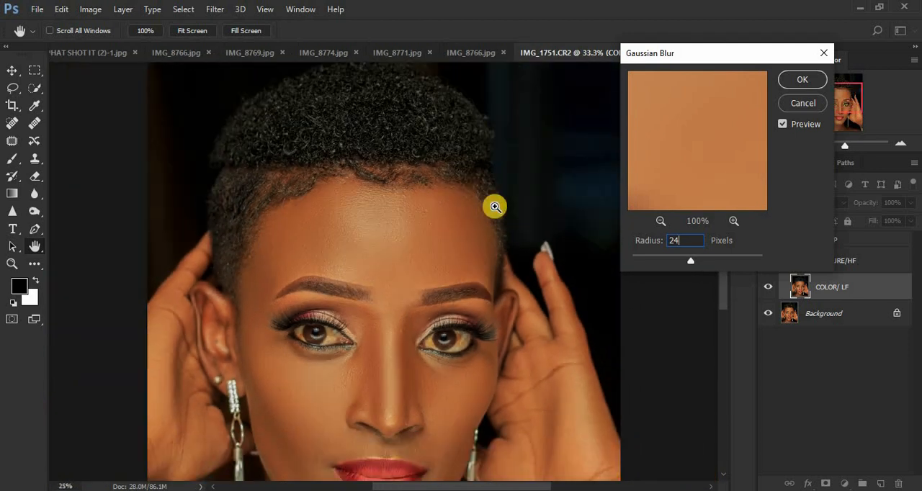
pyautogui.hotkey('ctrl', '+')
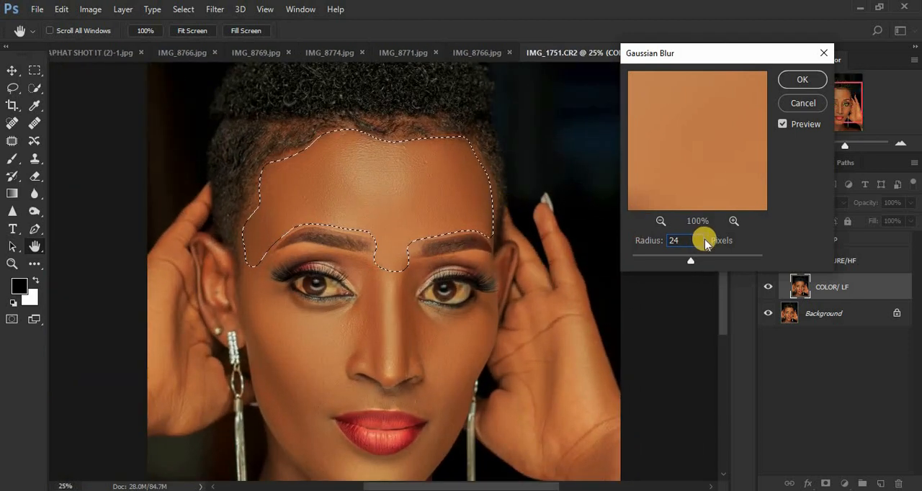
pyautogui.moveTo(696, 240); pyautogui.dragTo(654, 241)
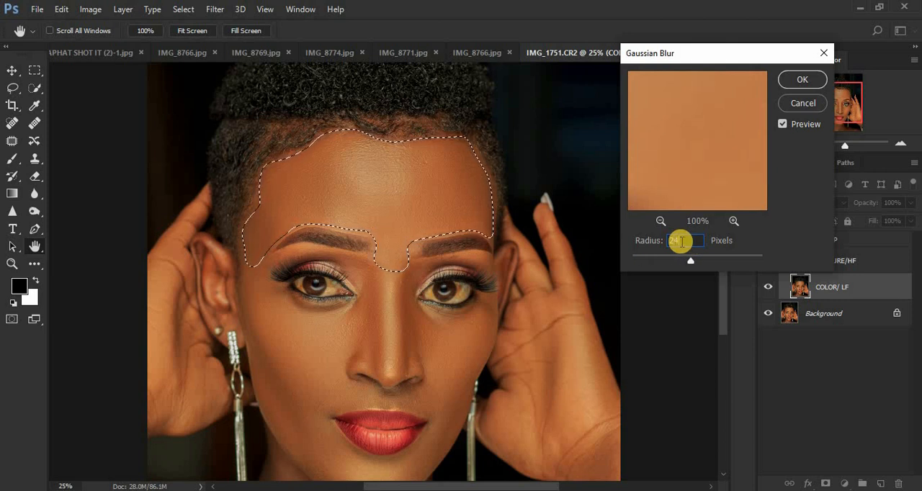
pyautogui.click(801, 81)
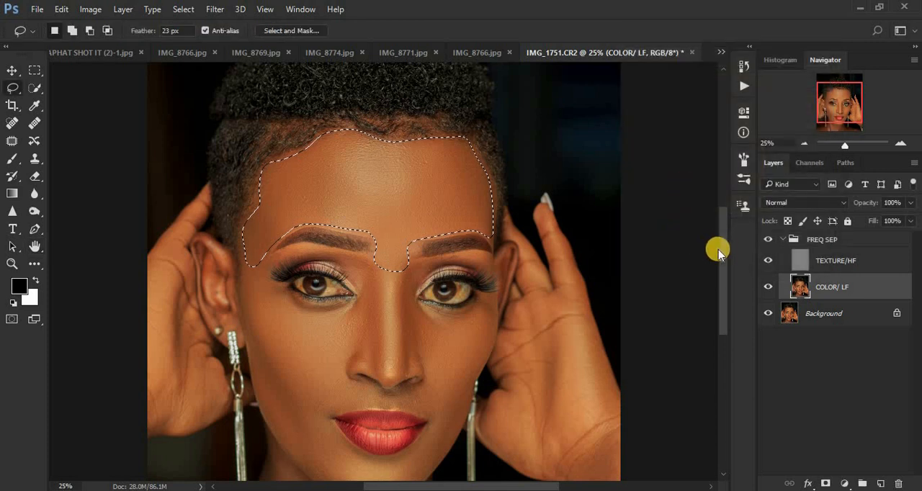
pyautogui.moveTo(725, 253); pyautogui.dragTo(724, 267)
pyautogui.click(643, 267)
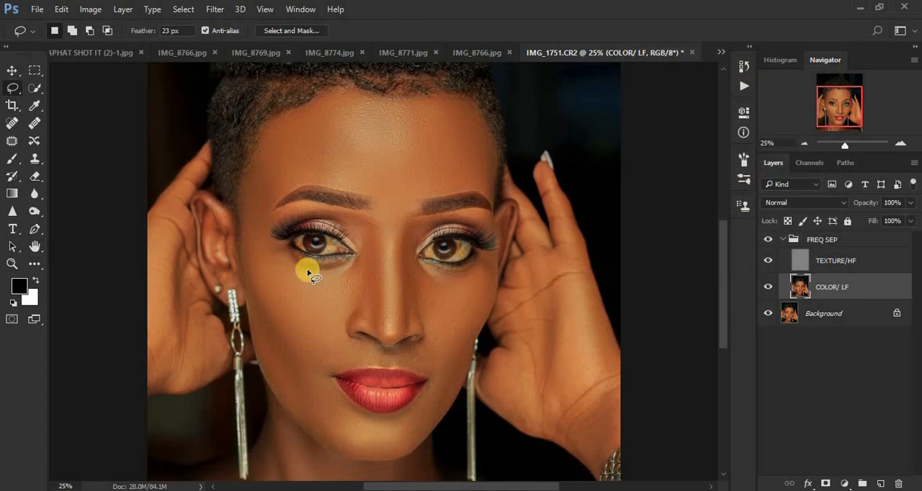
# Lasso the temple and under-eye skin on the image's left side, reapply the Gaussian Blur and deselect
pyautogui.moveTo(246, 200)
pyautogui.mouseDown()
pyautogui.moveTo(275, 252)
pyautogui.moveTo(302, 266)
pyautogui.moveTo(361, 261)
pyautogui.moveTo(361, 279)
pyautogui.moveTo(285, 308)
pyautogui.mouseUp()
pyautogui.moveTo(243, 264); pyautogui.dragTo(255, 263)
pyautogui.rightClick(257, 264)
pyautogui.click(341, 432)
pyautogui.hotkey('ctrl', 'd')
# Lasso the under-eye area on the image's right side, reapply the Gaussian Blur and deselect
pyautogui.moveTo(486, 256)
pyautogui.mouseDown()
pyautogui.moveTo(417, 264)
pyautogui.moveTo(412, 286)
pyautogui.moveTo(425, 308)
pyautogui.moveTo(457, 316)
pyautogui.moveTo(480, 300)
pyautogui.moveTo(488, 259)
pyautogui.mouseUp()
pyautogui.rightClick(472, 281)
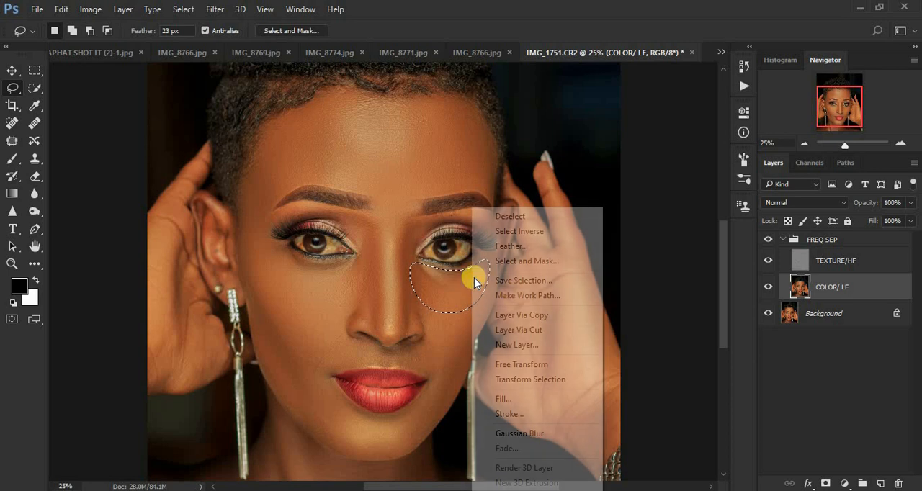
pyautogui.click(546, 435)
pyautogui.hotkey('ctrl', 'd')
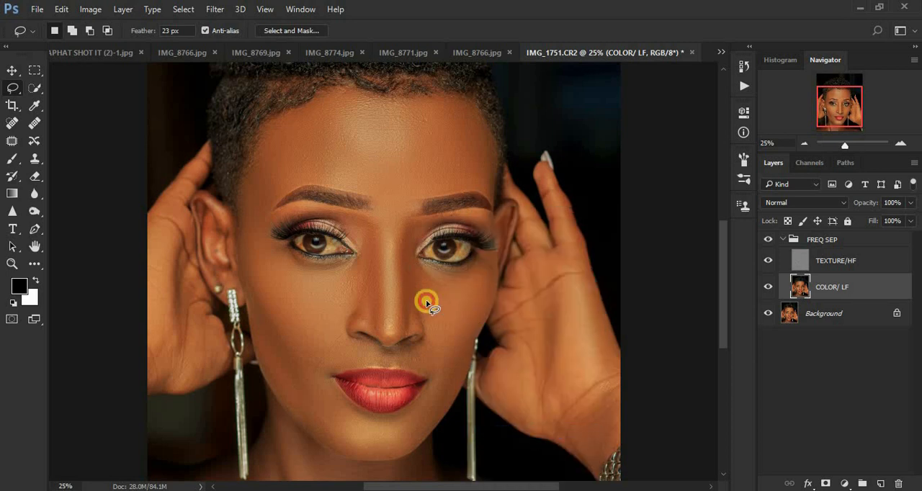
# Lasso the lower cheek beside the nose on the image's right side, reapply the Gaussian Blur and deselect
pyautogui.moveTo(426, 304)
pyautogui.mouseDown()
pyautogui.moveTo(437, 386)
pyautogui.moveTo(449, 383)
pyautogui.moveTo(481, 310)
pyautogui.mouseUp()
pyautogui.rightClick(456, 326)
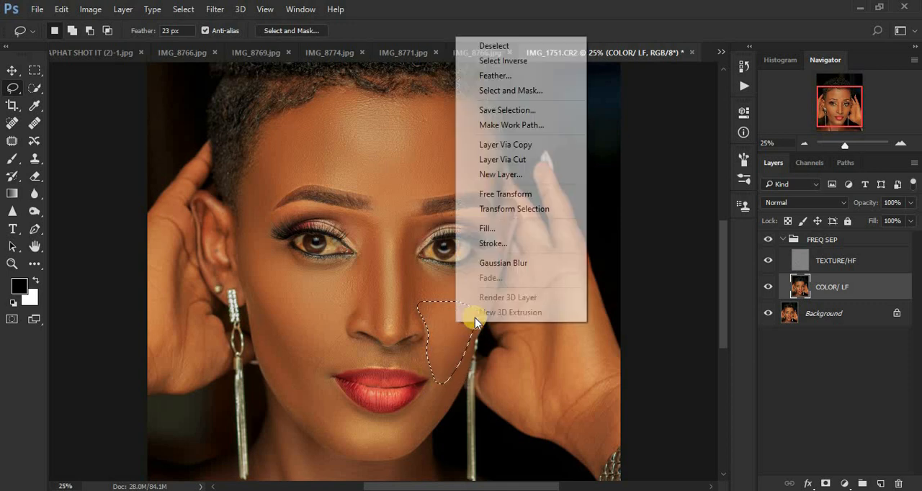
pyautogui.click(525, 263)
pyautogui.hotkey('ctrl', 'd')
# Lasso the cheek on the image's left side from the ear to the nostril and reapply the Gaussian Blur
pyautogui.moveTo(247, 260)
pyautogui.mouseDown()
pyautogui.moveTo(282, 294)
pyautogui.moveTo(361, 299)
pyautogui.mouseUp()
pyautogui.moveTo(347, 328)
pyautogui.mouseDown()
pyautogui.moveTo(329, 368)
pyautogui.moveTo(287, 352)
pyautogui.moveTo(261, 315)
pyautogui.moveTo(268, 305)
pyautogui.mouseUp()
pyautogui.rightClick(269, 307)
pyautogui.click(344, 243)
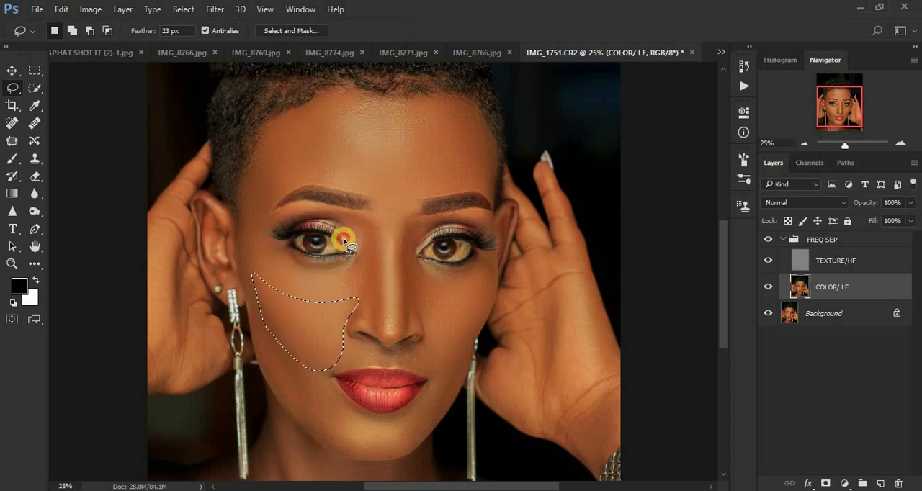
# Lasso the jawline and chin in a curved band under the lips from cheek to cheek and reapply the Gaussian Blur
pyautogui.moveTo(259, 324); pyautogui.dragTo(306, 368)
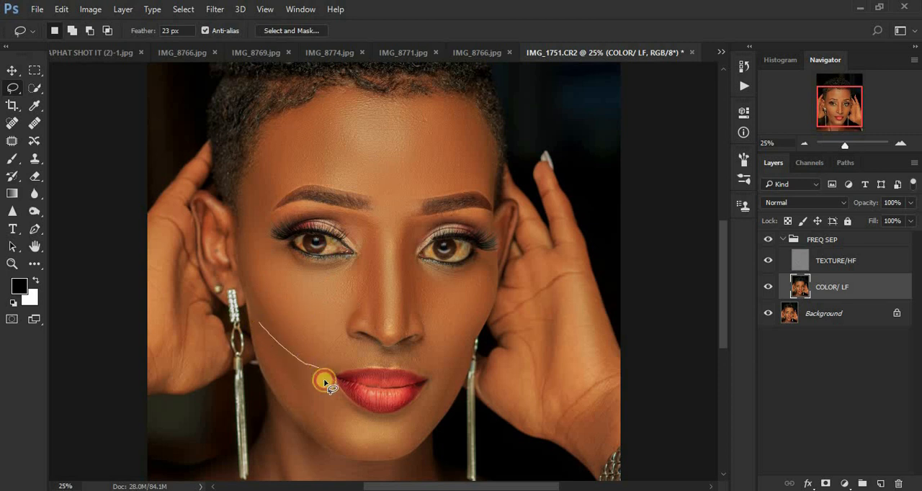
pyautogui.moveTo(342, 408)
pyautogui.mouseDown()
pyautogui.moveTo(394, 424)
pyautogui.moveTo(428, 396)
pyautogui.moveTo(450, 359)
pyautogui.moveTo(462, 365)
pyautogui.moveTo(418, 440)
pyautogui.moveTo(374, 454)
pyautogui.moveTo(319, 437)
pyautogui.moveTo(262, 350)
pyautogui.mouseUp()
pyautogui.rightClick(289, 370)
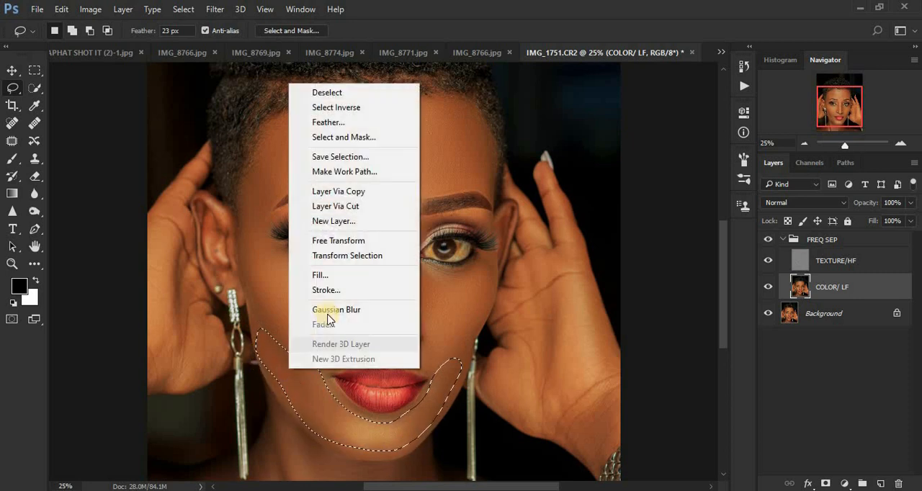
pyautogui.click(328, 311)
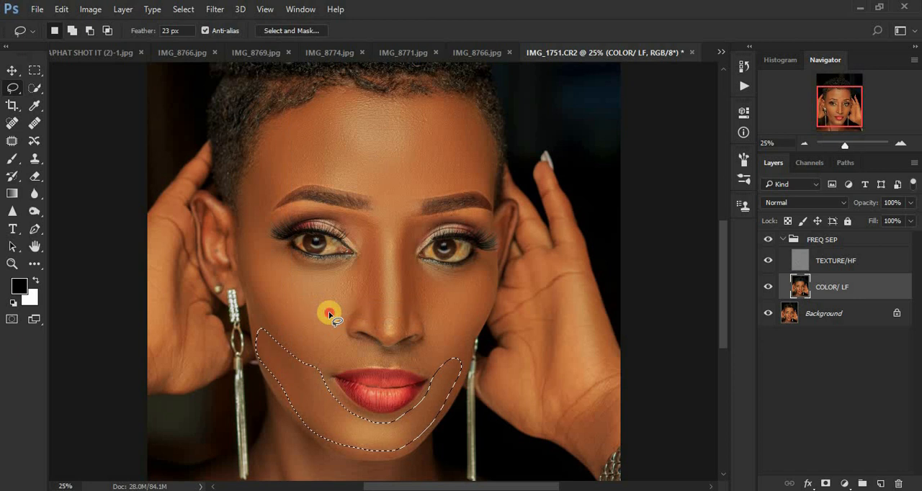
# Lasso each side of the nose in turn, reapplying the Gaussian Blur to each selection, and deselect
pyautogui.moveTo(378, 275)
pyautogui.mouseDown()
pyautogui.moveTo(380, 332)
pyautogui.moveTo(348, 324)
pyautogui.moveTo(346, 303)
pyautogui.moveTo(360, 281)
pyautogui.moveTo(359, 220)
pyautogui.moveTo(362, 234)
pyautogui.mouseUp()
pyautogui.rightClick(362, 234)
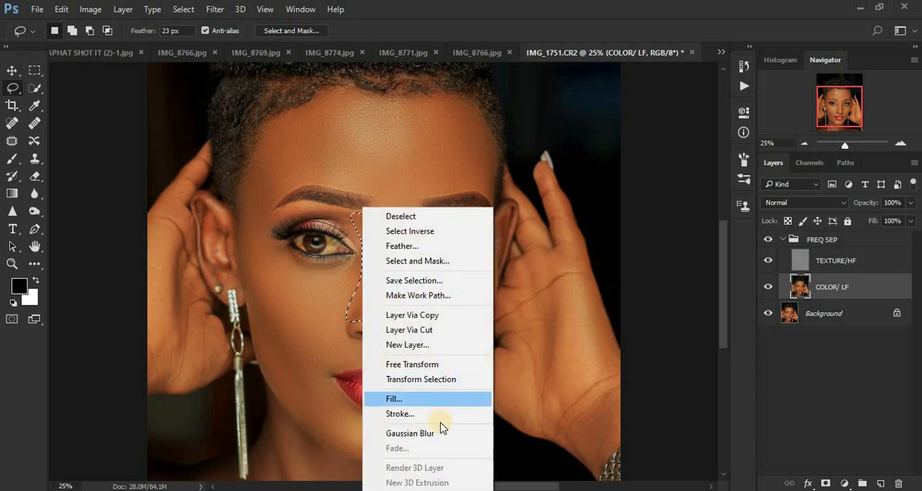
pyautogui.click(441, 432)
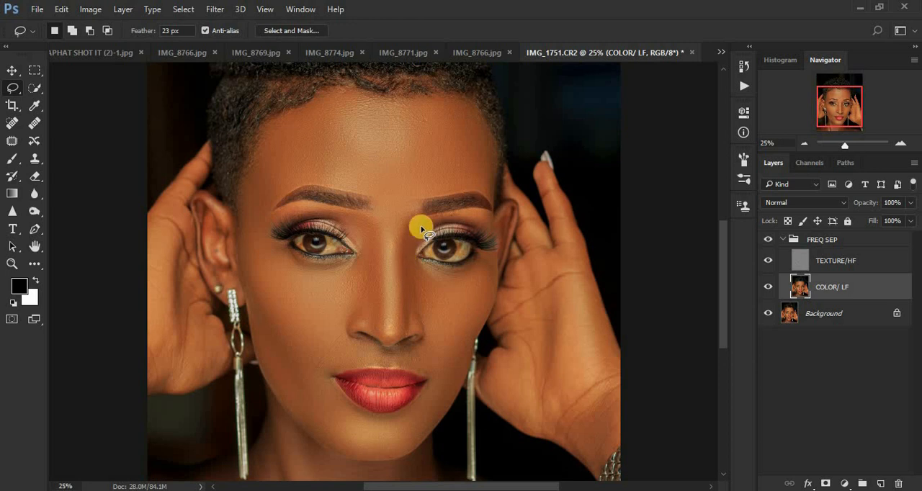
pyautogui.moveTo(402, 234)
pyautogui.mouseDown()
pyautogui.moveTo(405, 335)
pyautogui.moveTo(412, 323)
pyautogui.moveTo(419, 329)
pyautogui.moveTo(426, 305)
pyautogui.moveTo(410, 247)
pyautogui.moveTo(424, 214)
pyautogui.moveTo(394, 233)
pyautogui.mouseUp()
pyautogui.rightClick(402, 276)
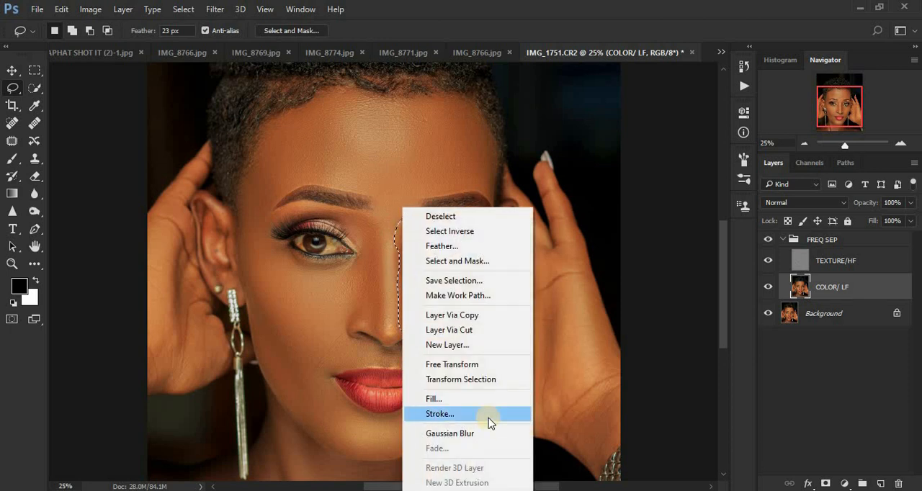
pyautogui.click(487, 436)
pyautogui.hotkey('ctrl', 'd')
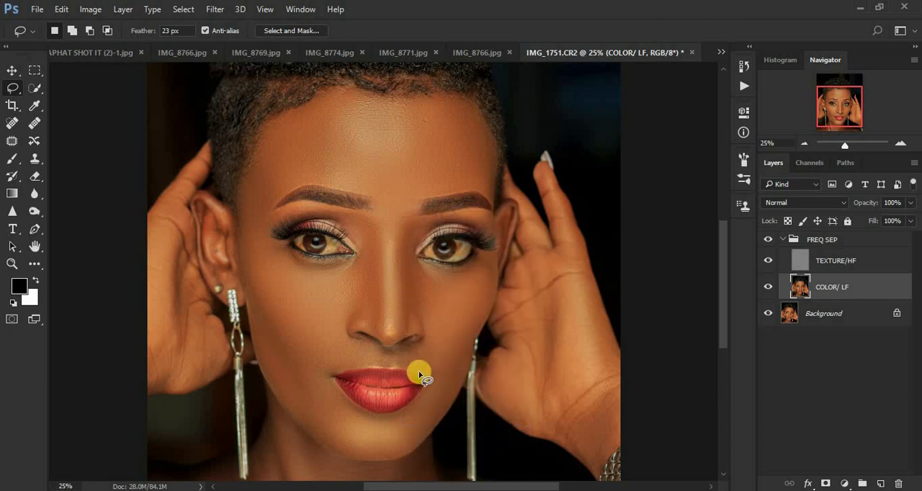
# Lasso the skin above each side of the upper lip in turn, reapplying the Gaussian Blur to each selection
pyautogui.moveTo(320, 349)
pyautogui.mouseDown()
pyautogui.moveTo(351, 338)
pyautogui.moveTo(368, 354)
pyautogui.moveTo(311, 377)
pyautogui.moveTo(313, 386)
pyautogui.mouseUp()
pyautogui.rightClick(320, 364)
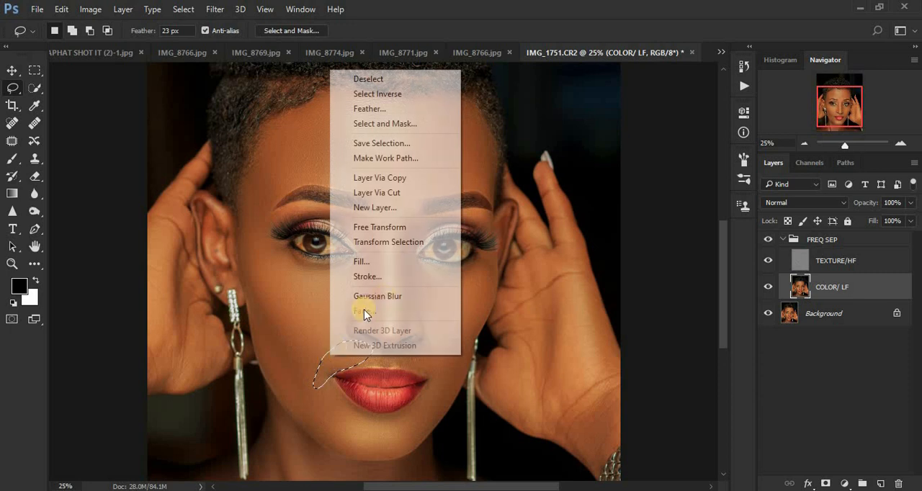
pyautogui.click(369, 354)
pyautogui.click(386, 297)
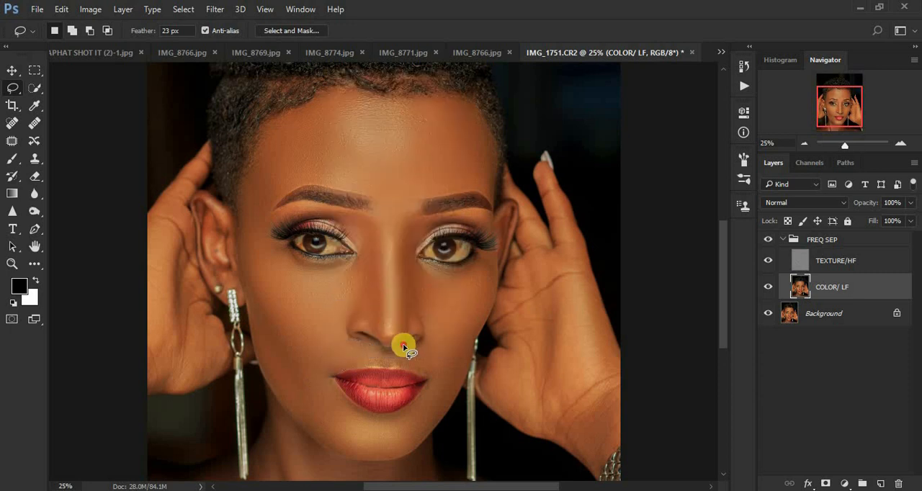
pyautogui.moveTo(403, 369)
pyautogui.mouseDown()
pyautogui.moveTo(448, 379)
pyautogui.moveTo(458, 363)
pyautogui.moveTo(443, 344)
pyautogui.moveTo(418, 354)
pyautogui.mouseUp()
pyautogui.rightClick(418, 355)
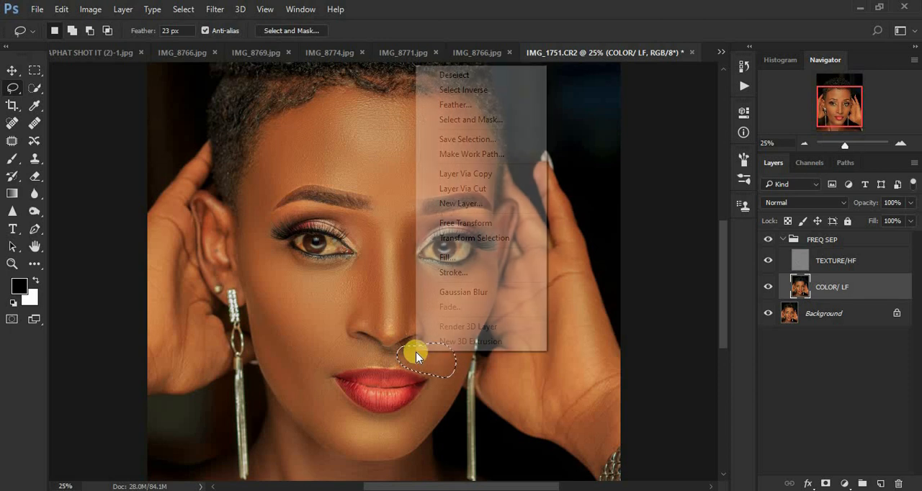
pyautogui.click(466, 294)
pyautogui.click(443, 317)
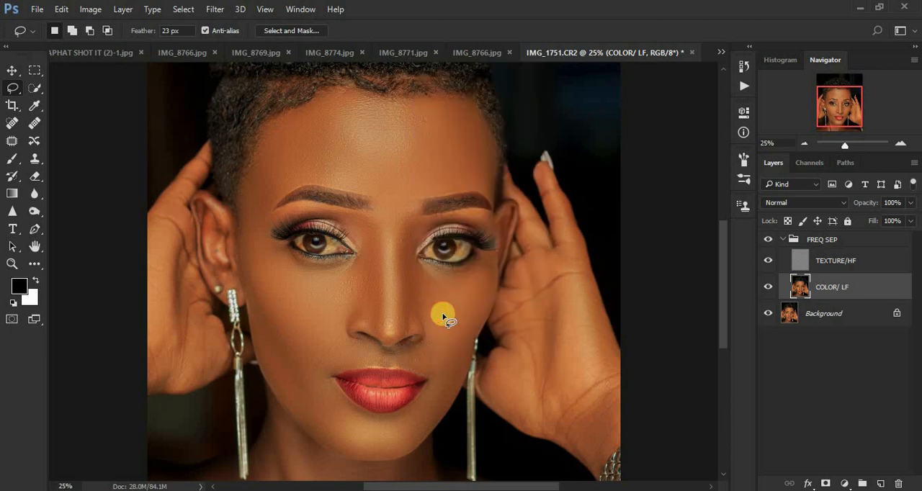
# Lasso a crescent on the chin just below the lower lip and reapply the Gaussian Blur
pyautogui.moveTo(302, 409)
pyautogui.mouseDown()
pyautogui.moveTo(319, 394)
pyautogui.moveTo(377, 426)
pyautogui.moveTo(430, 416)
pyautogui.moveTo(362, 444)
pyautogui.moveTo(312, 428)
pyautogui.moveTo(324, 428)
pyautogui.mouseUp()
pyautogui.rightClick(324, 427)
pyautogui.click(370, 365)
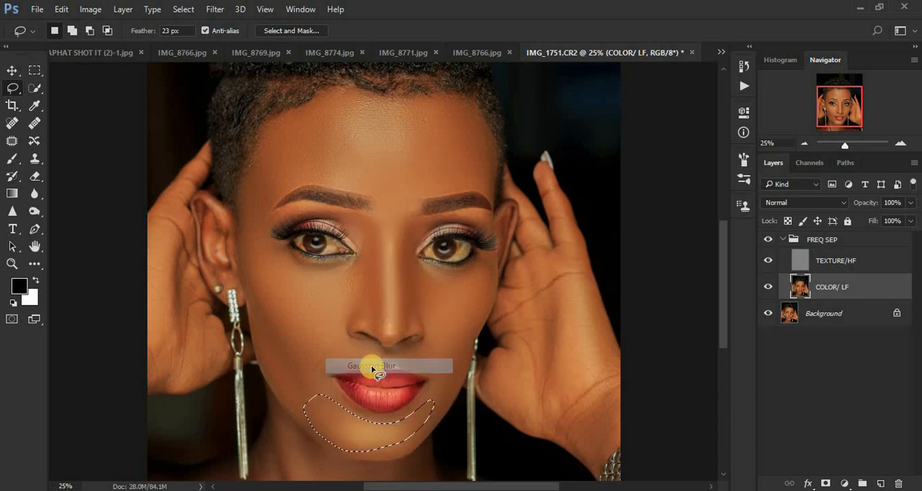
# Compare the portrait before and after retouching by toggling the FREQ SEP group's visibility
pyautogui.hotkey('ctrl', '-')
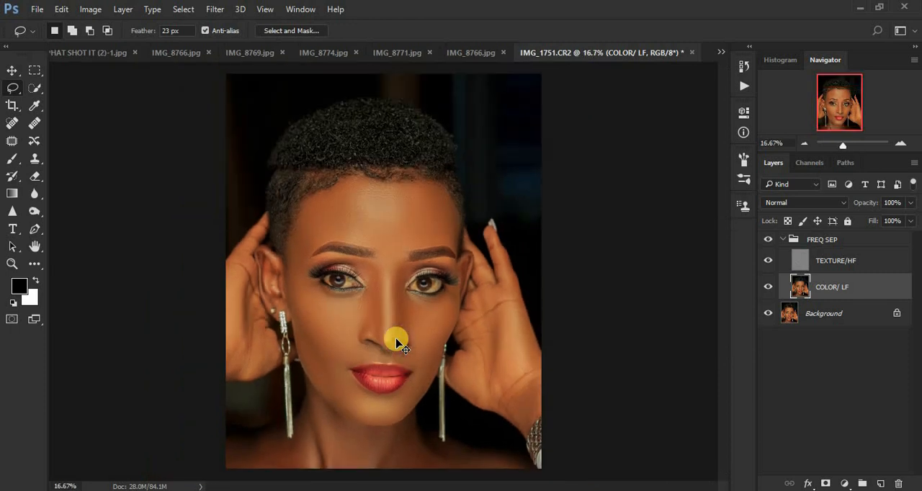
pyautogui.hotkey('ctrl', '+')
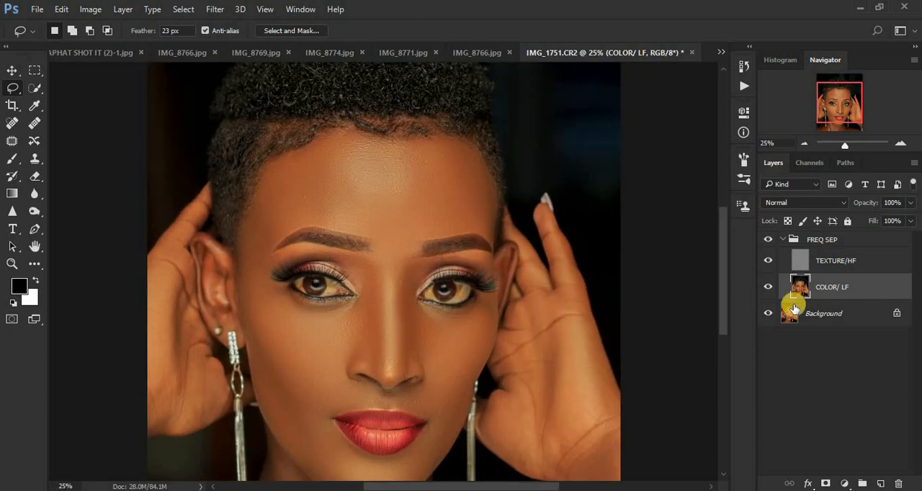
pyautogui.click(766, 241)
pyautogui.click(766, 241)
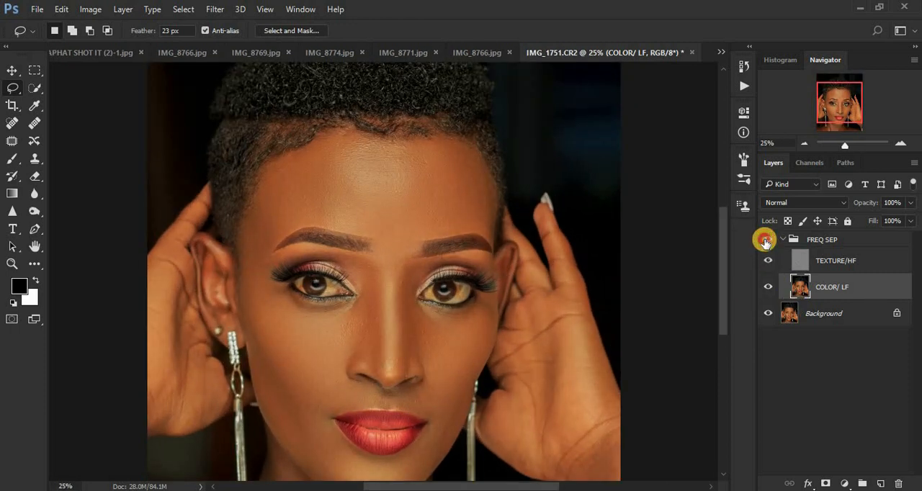
pyautogui.click(766, 241)
pyautogui.click(766, 242)
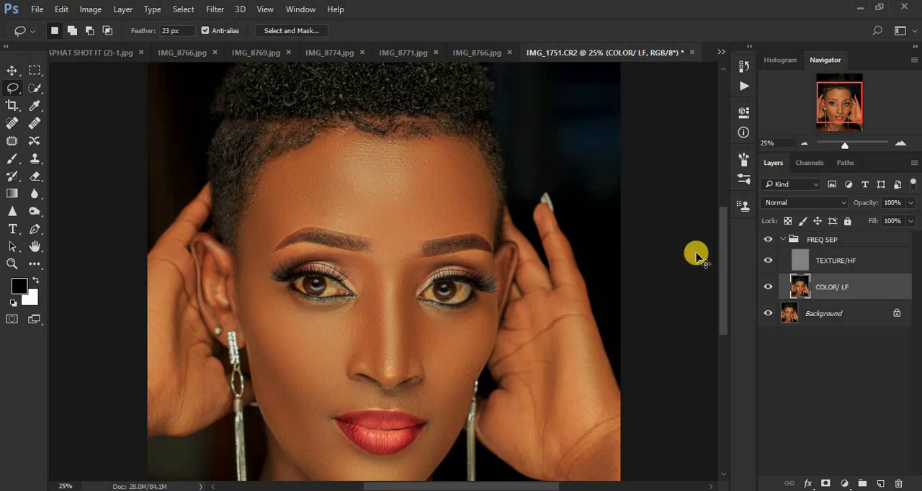
# Lasso the lower palm and wrist of the hand on the image's right side and reapply the Gaussian Blur
pyautogui.hotkey('ctrl', '-')
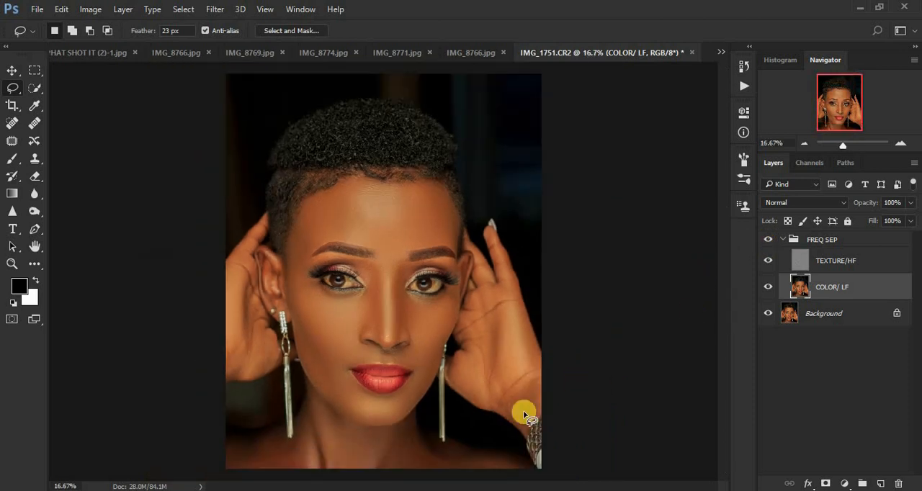
pyautogui.moveTo(516, 322)
pyautogui.mouseDown()
pyautogui.moveTo(522, 381)
pyautogui.moveTo(504, 396)
pyautogui.moveTo(508, 412)
pyautogui.moveTo(526, 424)
pyautogui.moveTo(548, 401)
pyautogui.moveTo(535, 372)
pyautogui.mouseUp()
pyautogui.rightClick(535, 372)
pyautogui.click(595, 313)
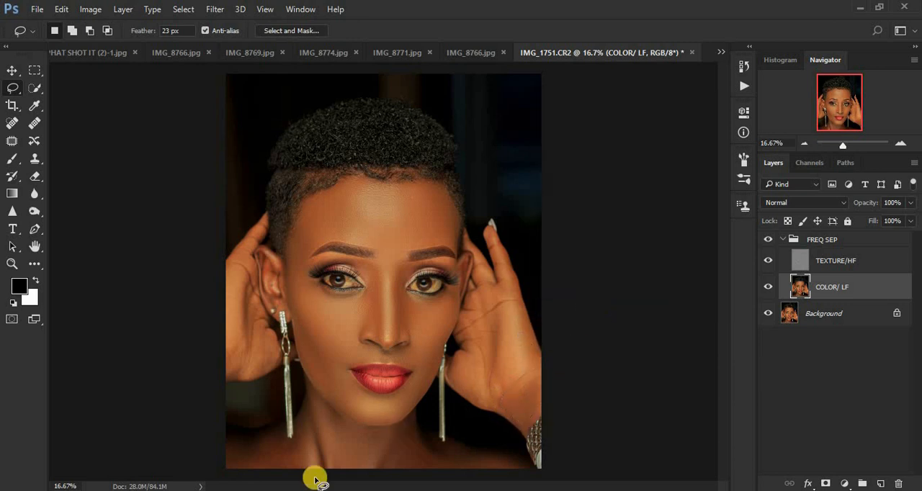
# Lasso the shoulder at the image's lower left, reapply the Gaussian Blur, fade it to 84% opacity, and deselect
pyautogui.moveTo(227, 436)
pyautogui.mouseDown()
pyautogui.moveTo(295, 436)
pyautogui.moveTo(303, 469)
pyautogui.moveTo(235, 471)
pyautogui.moveTo(263, 461)
pyautogui.mouseUp()
pyautogui.rightClick(266, 462)
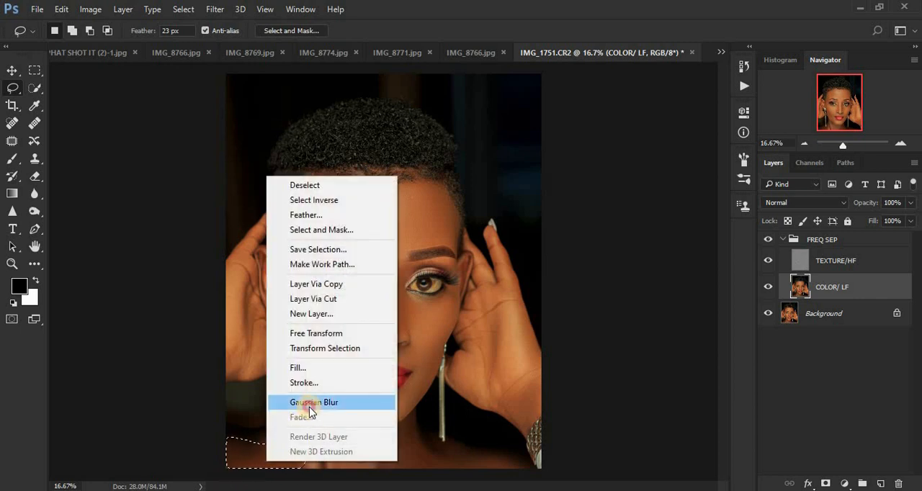
pyautogui.click(312, 408)
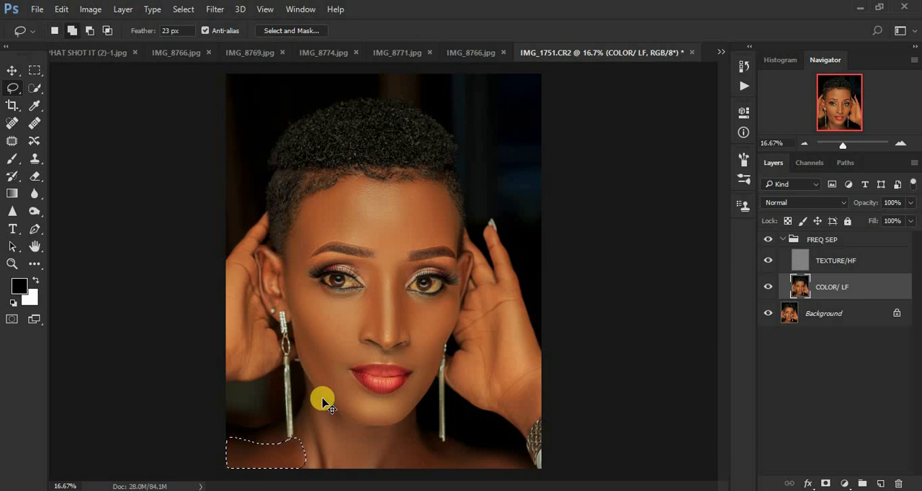
pyautogui.hotkey('ctrl', 'shift', 'f')
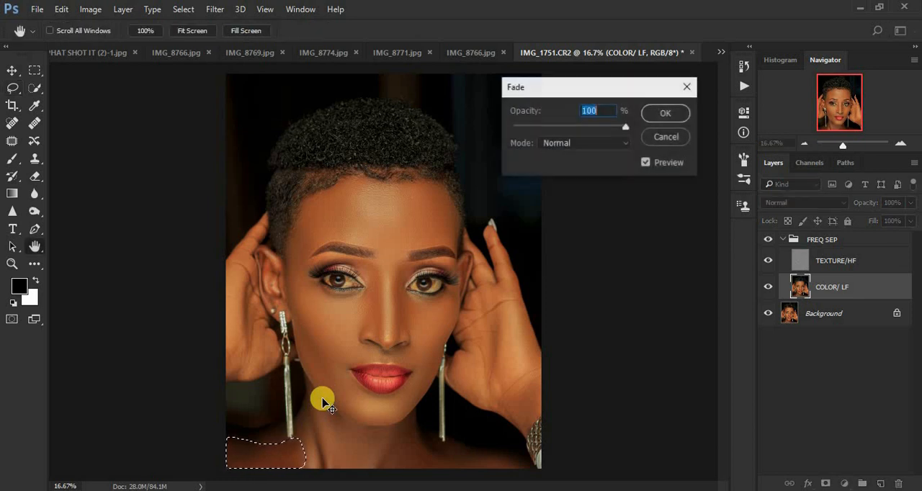
pyautogui.moveTo(623, 127)
pyautogui.mouseDown()
pyautogui.moveTo(596, 130)
pyautogui.moveTo(626, 127)
pyautogui.moveTo(607, 128)
pyautogui.mouseUp()
pyautogui.click(667, 114)
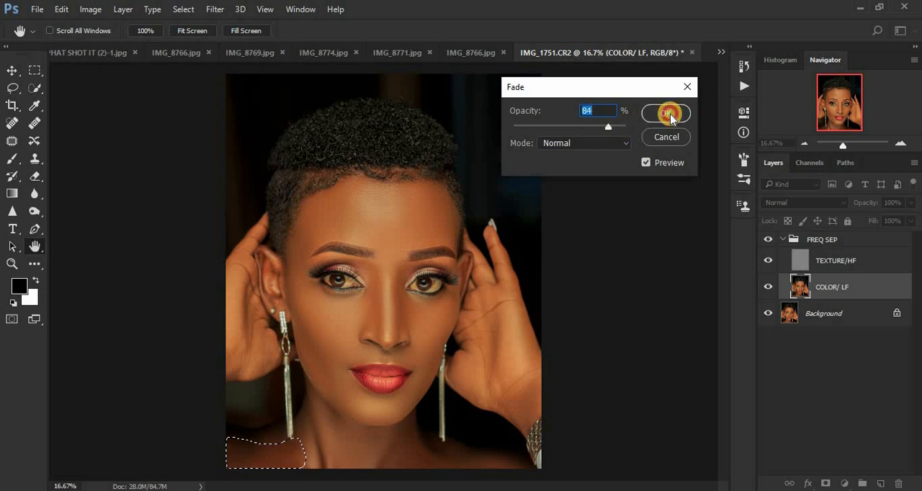
pyautogui.hotkey('ctrl', 'd')
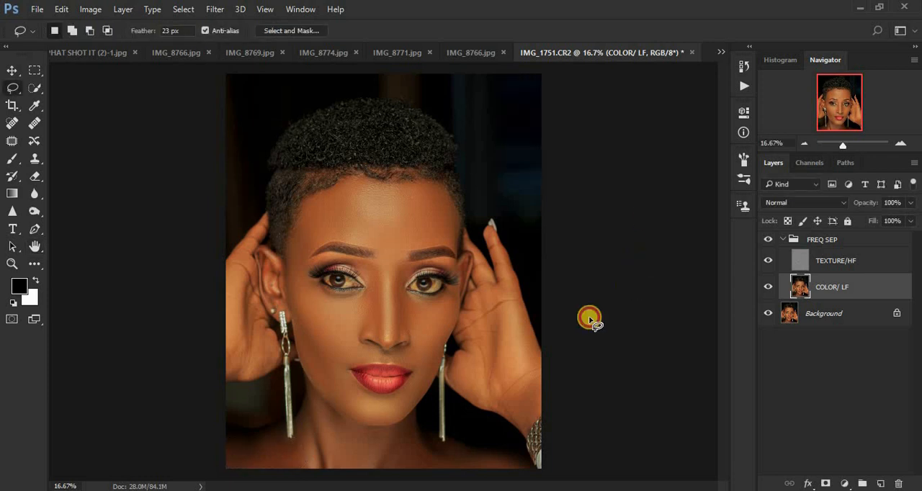
# Lasso the lower neck and shoulder area beneath the chin on the image's right side and reapply the Gaussian Blur
pyautogui.moveTo(389, 450)
pyautogui.mouseDown()
pyautogui.moveTo(476, 472)
pyautogui.moveTo(512, 468)
pyautogui.moveTo(410, 444)
pyautogui.mouseUp()
pyautogui.rightClick(410, 443)
pyautogui.click(465, 383)
# On the TEXTURE/HF layer, retouch the nose bridge between the eyes with the Clone Stamp at brush size 25
pyautogui.click(857, 267)
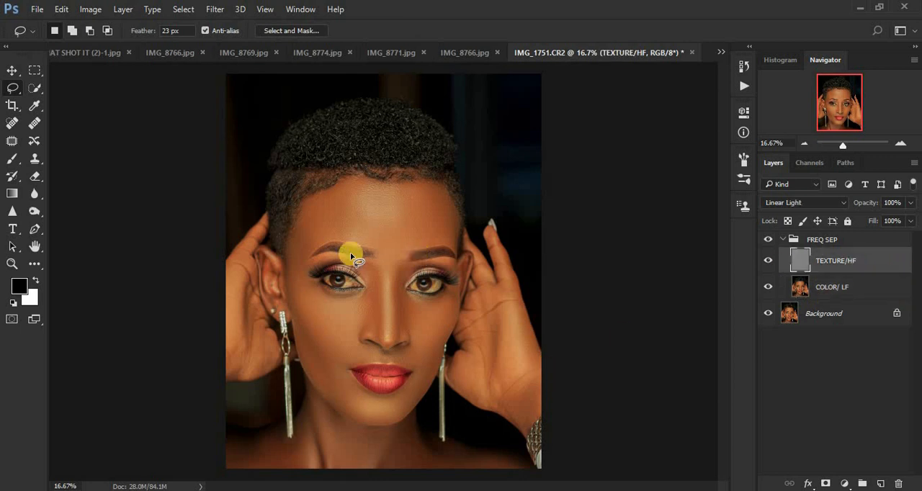
pyautogui.click(34, 159)
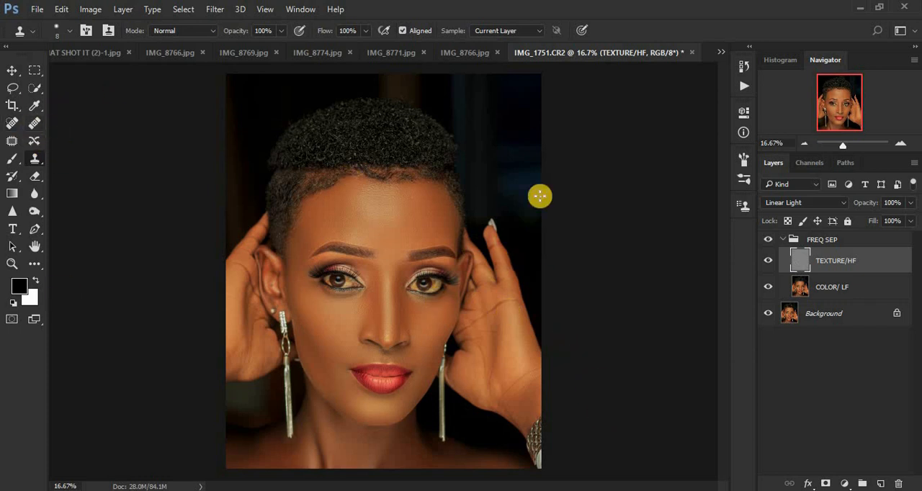
pyautogui.click(814, 261)
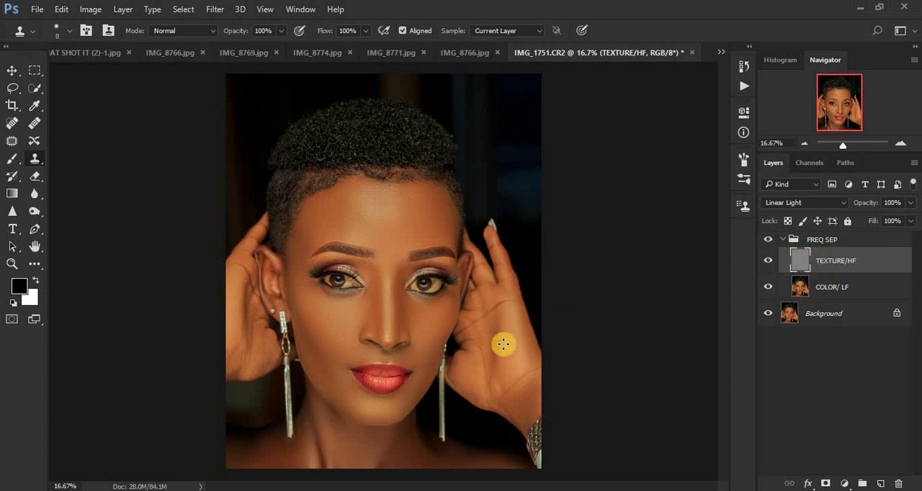
pyautogui.hotkey('ctrl', '+')
pyautogui.hotkey('ctrl', '+')
pyautogui.hotkey('ctrl', '+')
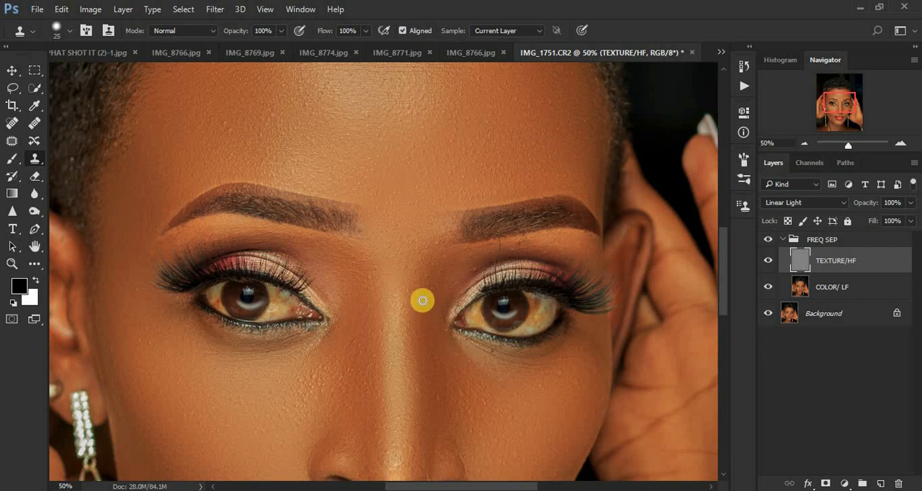
pyautogui.click(435, 291)
pyautogui.click(433, 280)
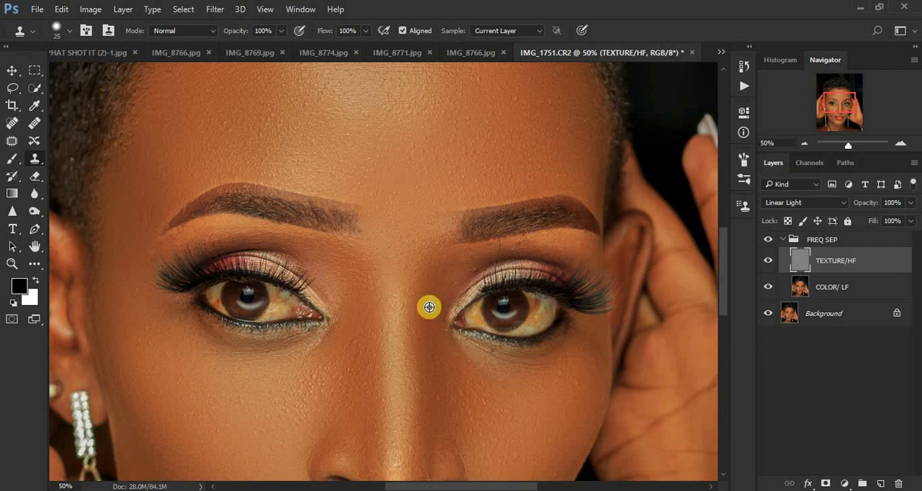
pyautogui.click(415, 310)
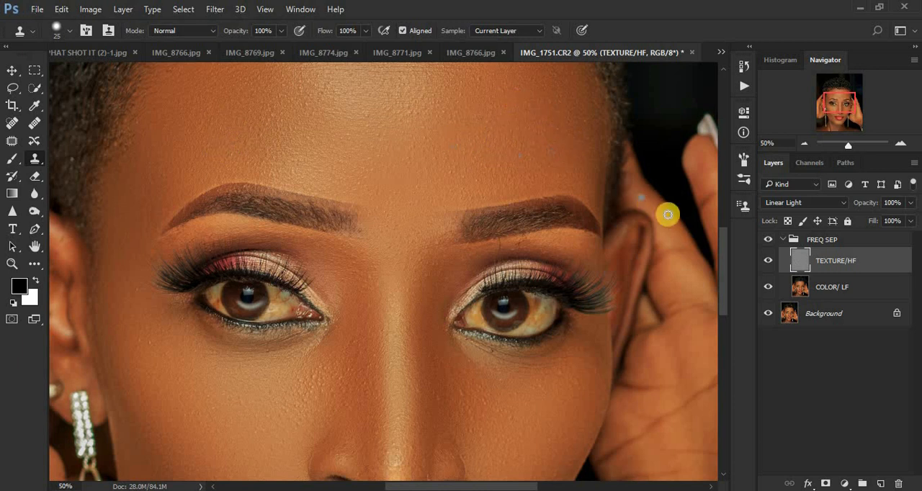
# Clone clean skin texture over the upper nose bridge just below the gap between the eyebrows
pyautogui.moveTo(722, 266); pyautogui.dragTo(712, 254)
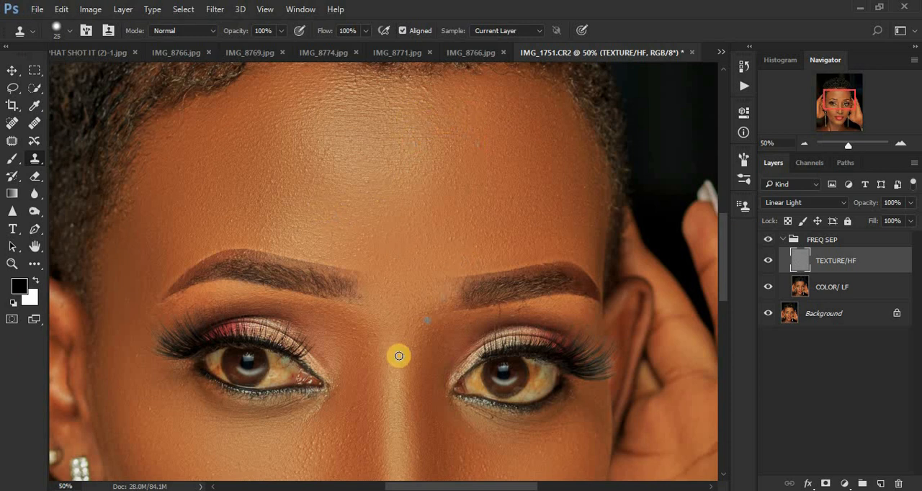
pyautogui.keyDown('alt'); pyautogui.click(374, 354); pyautogui.keyUp('alt')
pyautogui.click(378, 337)
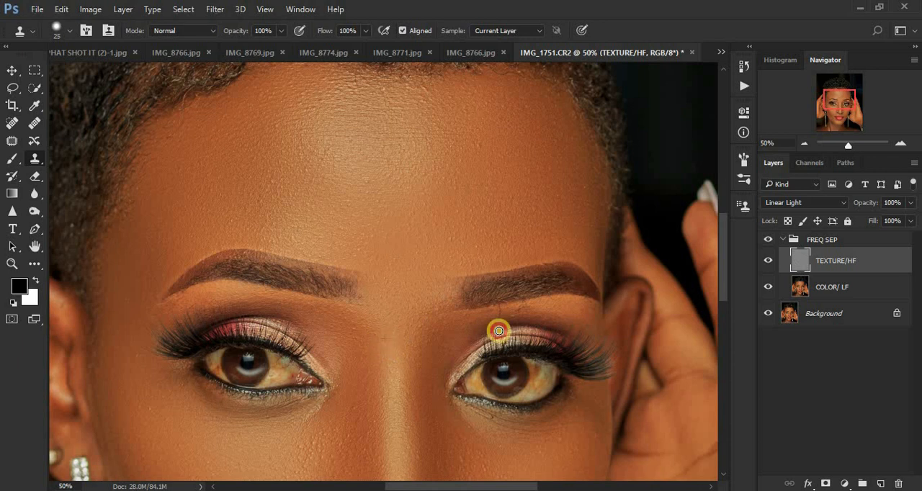
# Clone clean texture over the side of the nose and the cheek beneath the eye on the image's right side
pyautogui.moveTo(724, 286); pyautogui.dragTo(725, 320)
pyautogui.moveTo(462, 300)
pyautogui.mouseDown()
pyautogui.moveTo(441, 310)
pyautogui.moveTo(460, 281)
pyautogui.moveTo(440, 273)
pyautogui.moveTo(464, 303)
pyautogui.moveTo(427, 308)
pyautogui.mouseUp()
pyautogui.keyDown('alt'); pyautogui.click(564, 292); pyautogui.keyUp('alt')
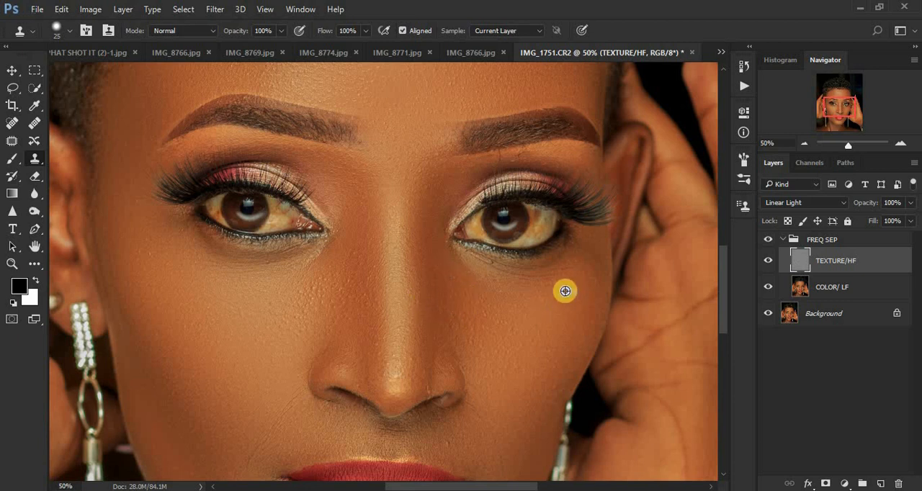
pyautogui.moveTo(560, 281)
pyautogui.mouseDown()
pyautogui.moveTo(581, 284)
pyautogui.moveTo(579, 298)
pyautogui.mouseUp()
pyautogui.keyDown('alt'); pyautogui.click(585, 304); pyautogui.keyUp('alt')
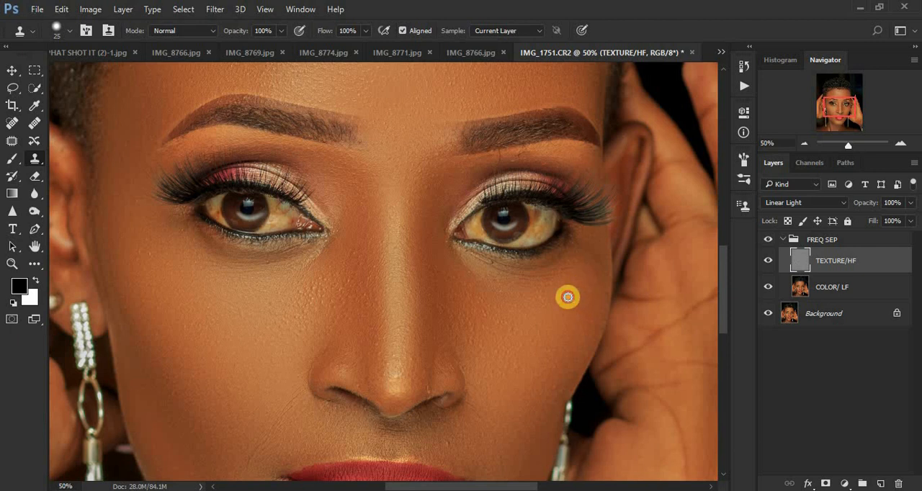
# Clone clean texture along the smile line from the nostril to the mouth corner on the image's left side
pyautogui.keyDown('alt'); pyautogui.click(305, 406); pyautogui.keyUp('alt')
pyautogui.moveTo(303, 401); pyautogui.dragTo(238, 474)
pyautogui.keyDown('alt'); pyautogui.click(276, 441); pyautogui.keyUp('alt')
pyautogui.keyDown('alt'); pyautogui.click(273, 453); pyautogui.keyUp('alt')
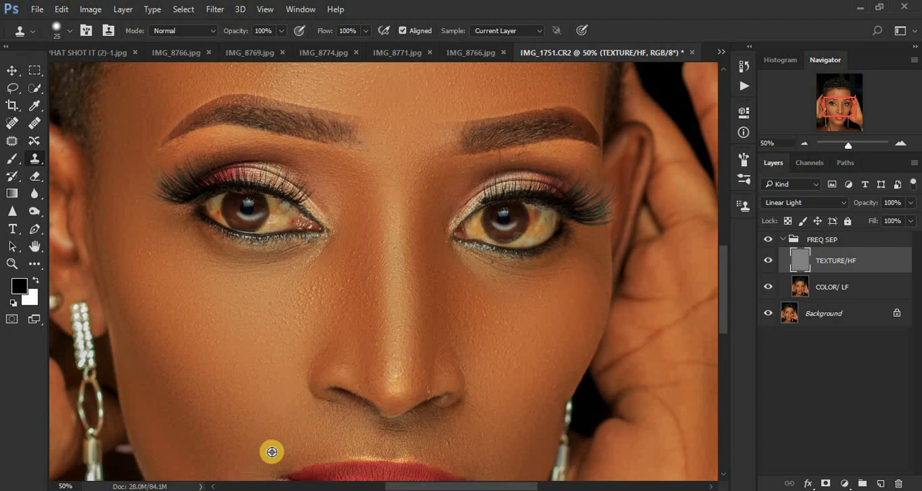
# Clone clean texture over the rough skin beside the nose and beneath the inner eye on the image's left side
pyautogui.moveTo(320, 294)
pyautogui.mouseDown()
pyautogui.moveTo(339, 306)
pyautogui.moveTo(348, 278)
pyautogui.moveTo(361, 280)
pyautogui.moveTo(363, 258)
pyautogui.moveTo(360, 275)
pyautogui.moveTo(349, 254)
pyautogui.moveTo(426, 293)
pyautogui.moveTo(444, 275)
pyautogui.mouseUp()
pyautogui.keyDown('alt'); pyautogui.click(315, 298); pyautogui.keyUp('alt')
pyautogui.click(339, 306)
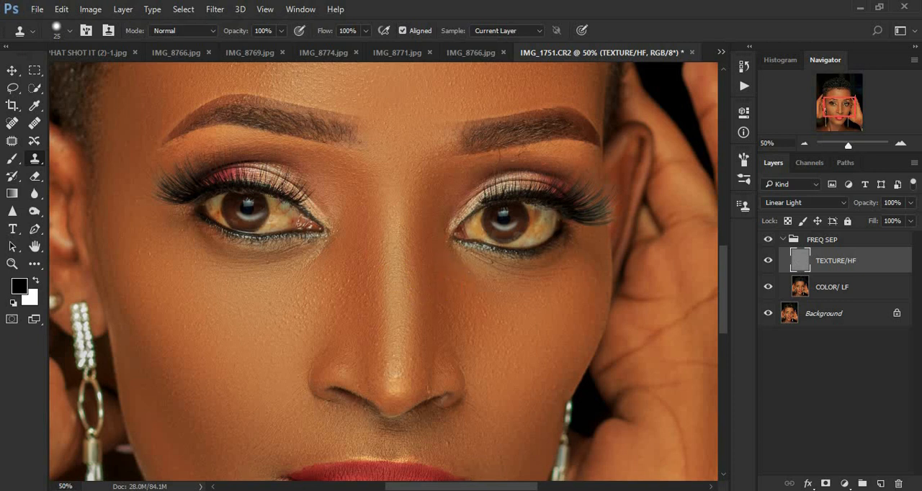
pyautogui.moveTo(475, 477)
pyautogui.mouseDown()
pyautogui.moveTo(457, 442)
pyautogui.moveTo(514, 448)
pyautogui.moveTo(509, 470)
pyautogui.moveTo(486, 420)
pyautogui.moveTo(557, 412)
pyautogui.moveTo(552, 391)
pyautogui.moveTo(529, 451)
pyautogui.moveTo(564, 406)
pyautogui.moveTo(507, 347)
pyautogui.mouseUp()
pyautogui.hotkey('ctrl', '-')
pyautogui.hotkey('ctrl', '-')
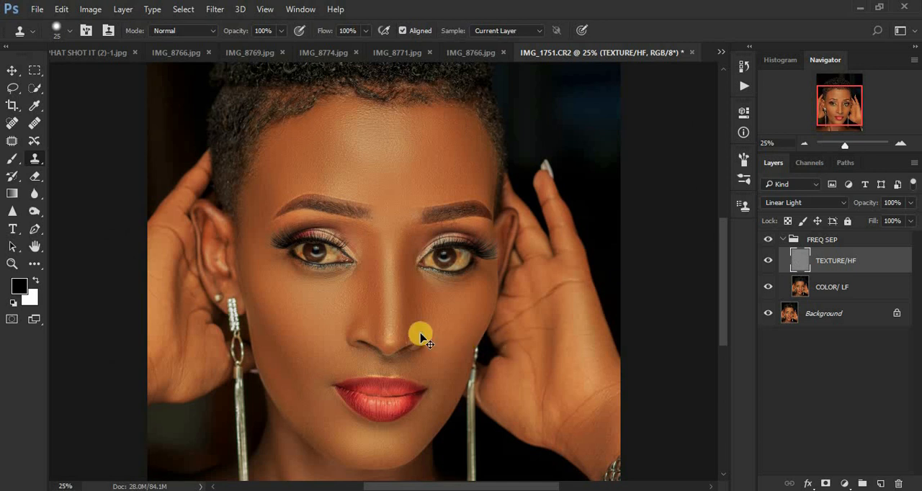
# Clone clean texture beside the nose tip at brush size 20 and over the outer cheek on the image's left side
pyautogui.hotkey('ctrl', '+')
pyautogui.hotkey('ctrl', '+')
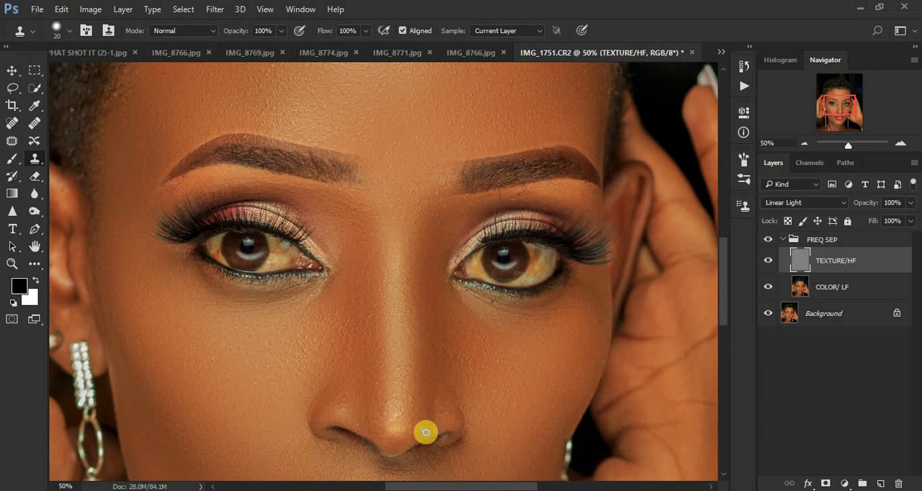
pyautogui.keyDown('alt'); pyautogui.click(427, 409); pyautogui.keyUp('alt')
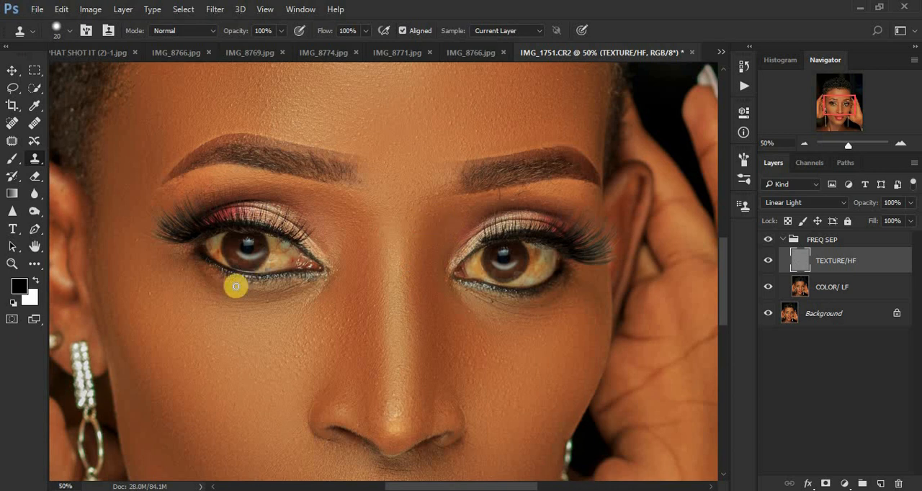
pyautogui.click(155, 289)
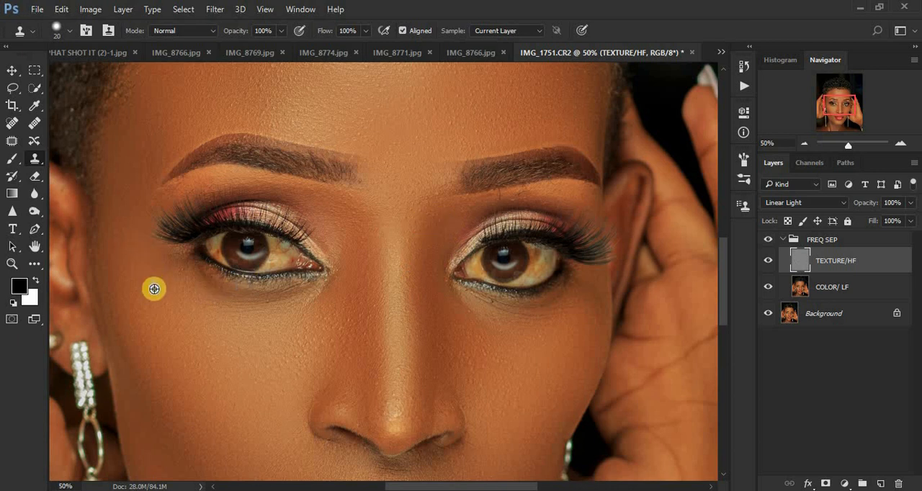
pyautogui.click(154, 295)
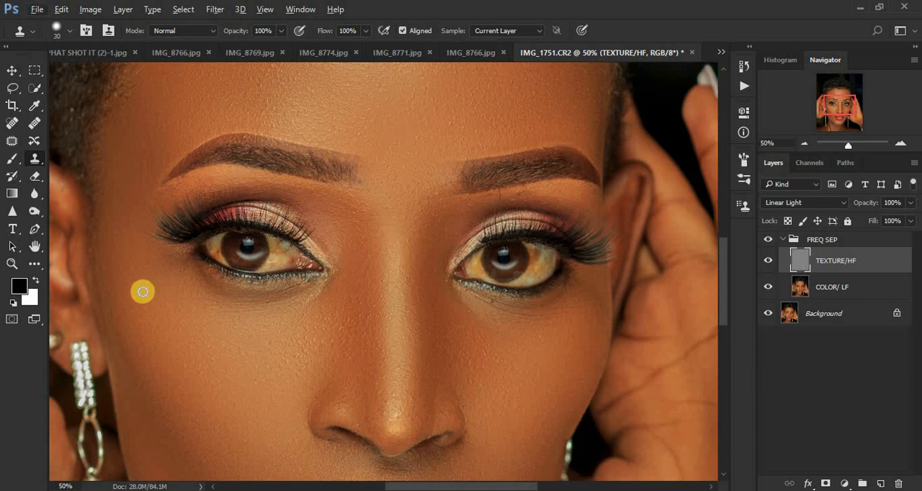
# Clone away the stray hairs beneath the eyebrow on the image's right side with a size 30 brush
pyautogui.click(499, 195)
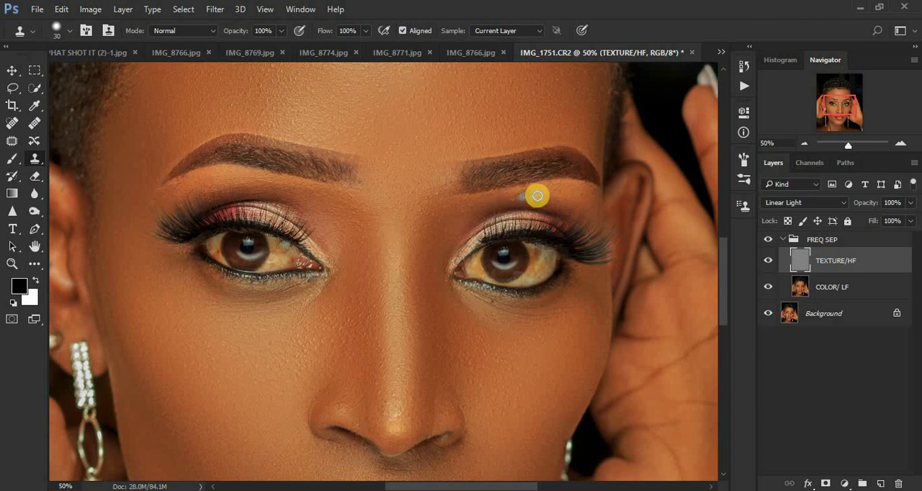
pyautogui.click(525, 193)
pyautogui.click(516, 199)
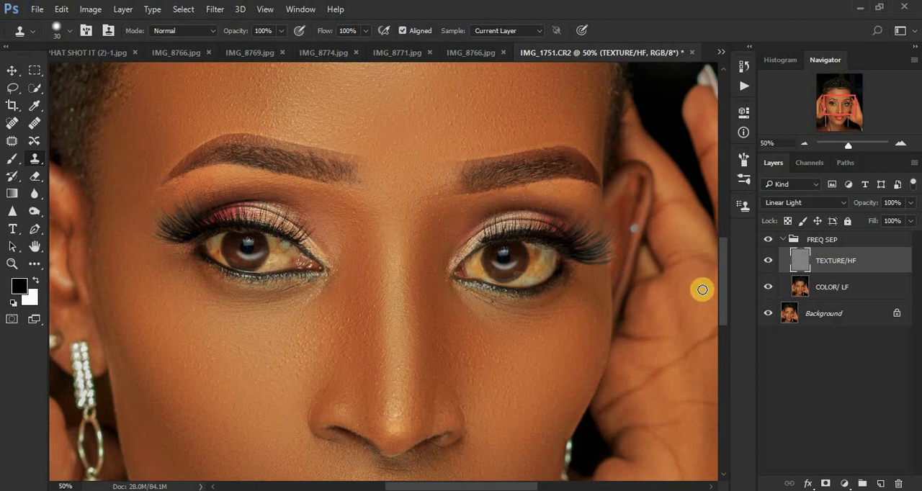
# Clone clean texture over the skin around the mouth corner and lower cheek on the image's right side
pyautogui.moveTo(721, 288); pyautogui.dragTo(727, 331)
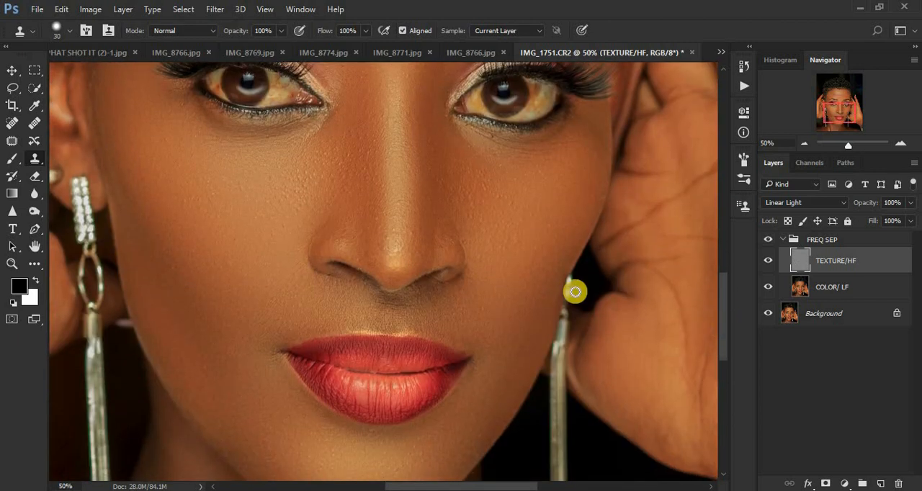
pyautogui.keyDown('alt'); pyautogui.click(486, 311); pyautogui.keyUp('alt')
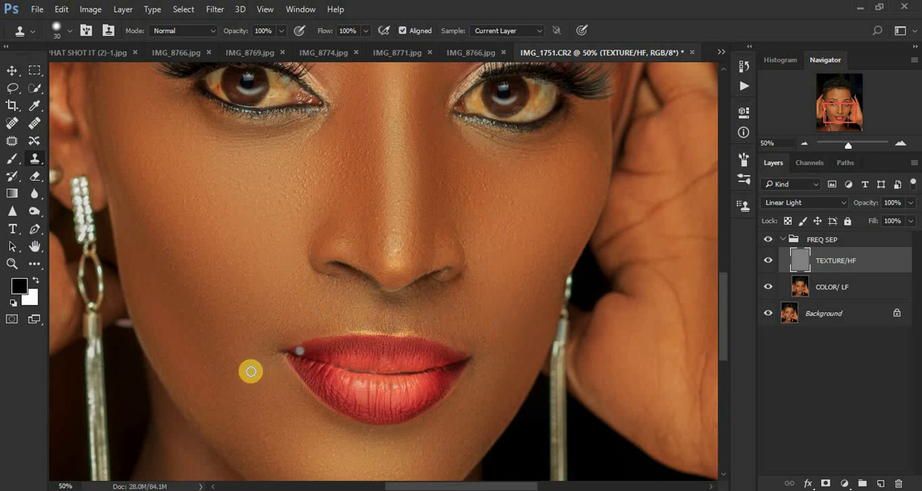
pyautogui.keyDown('alt'); pyautogui.click(502, 379); pyautogui.keyUp('alt')
pyautogui.click(487, 348)
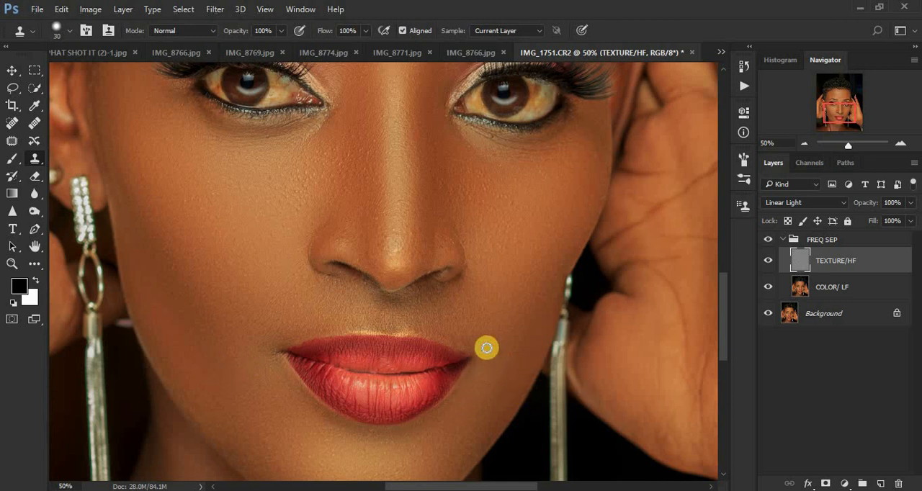
# Compare the whole portrait with and without the retouching by hiding and showing the FREQ SEP group
pyautogui.hotkey('ctrl', '-')
pyautogui.hotkey('ctrl', '-')
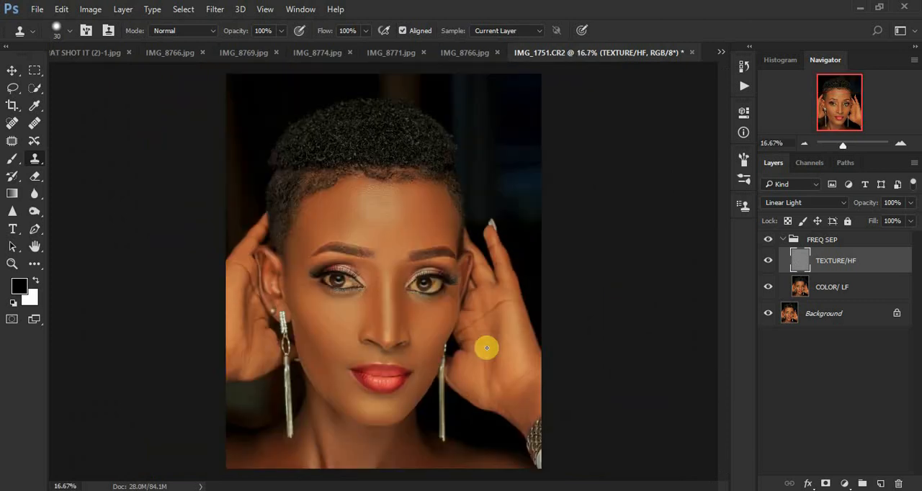
pyautogui.click(768, 239)
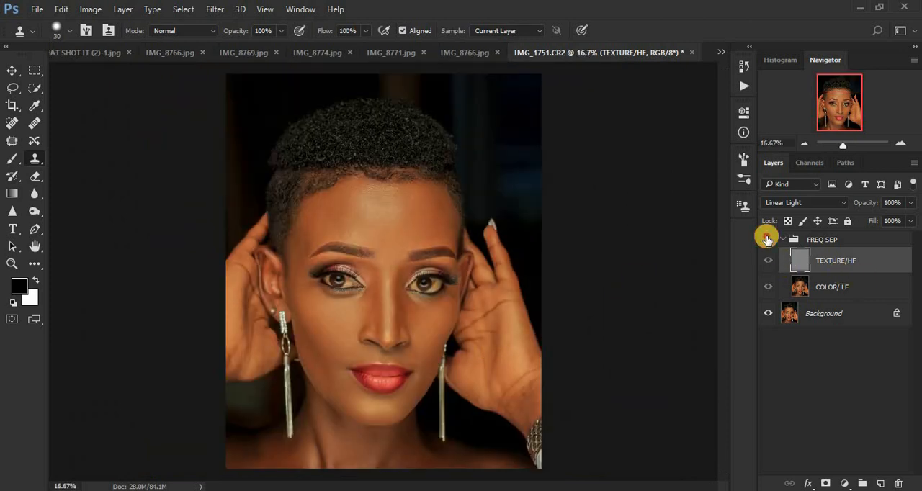
pyautogui.click(767, 238)
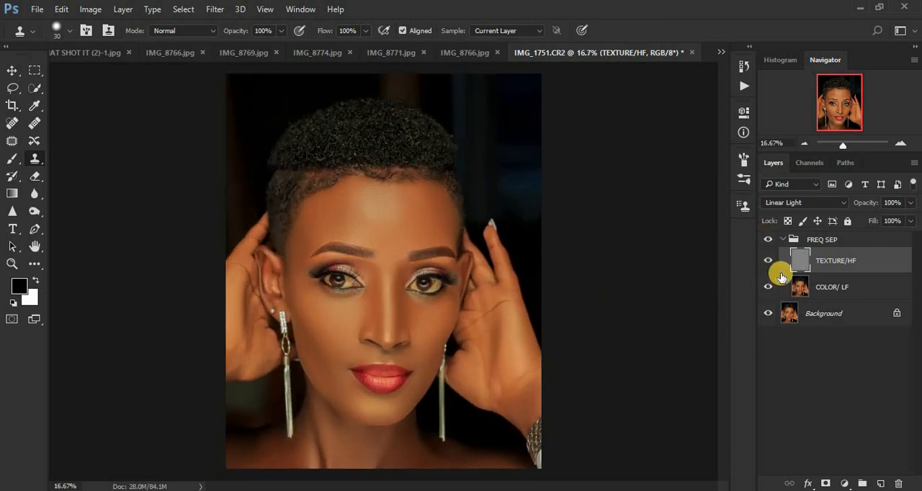
# Add a Selective Color adjustment above the collapsed FREQ SEP group and set Black to +4% for the Blacks
pyautogui.click(784, 240)
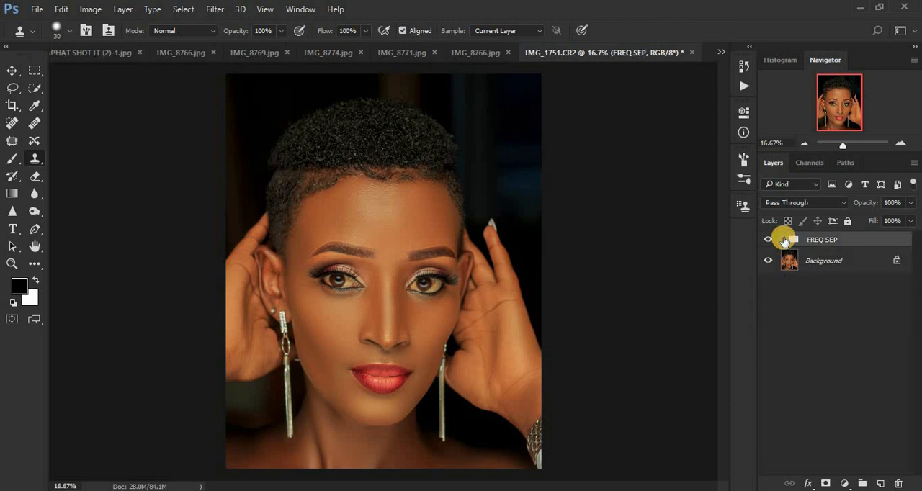
pyautogui.click(844, 485)
pyautogui.click(824, 471)
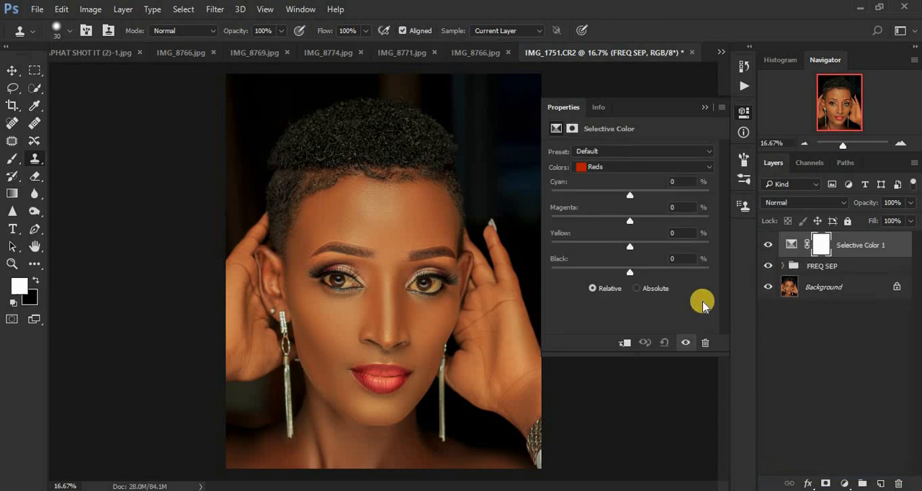
pyautogui.click(624, 168)
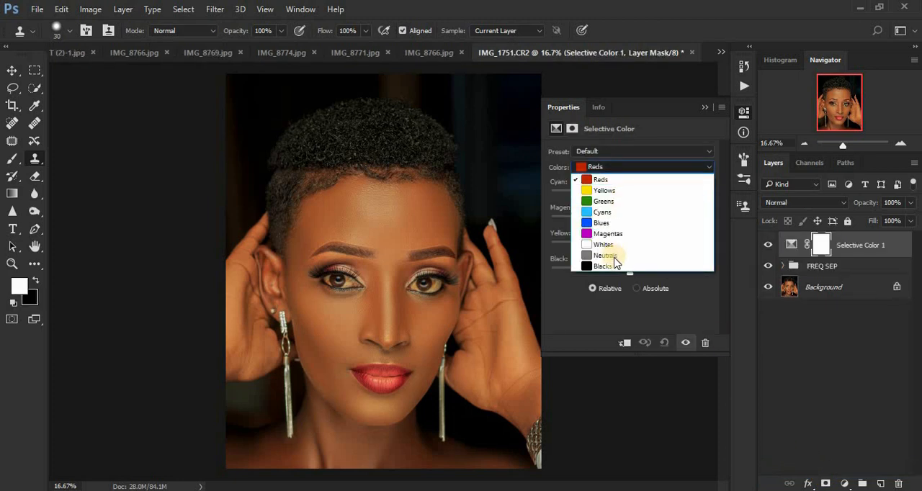
pyautogui.click(614, 266)
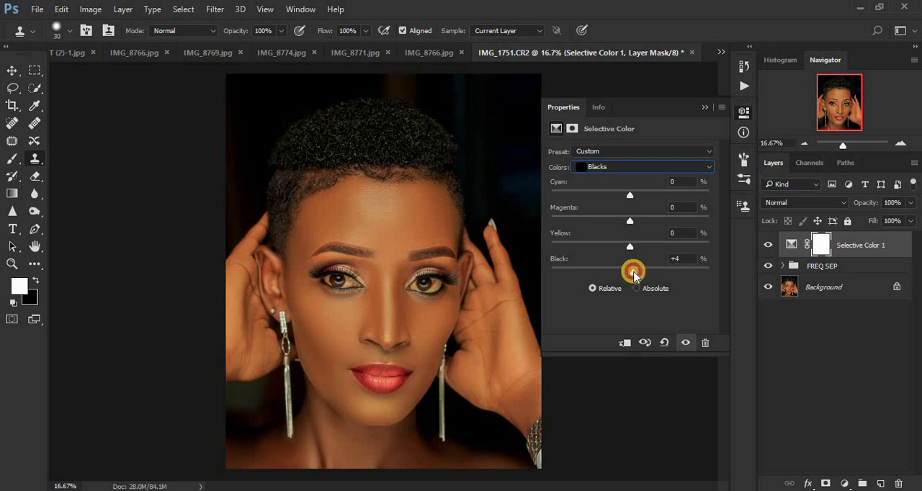
pyautogui.click(705, 107)
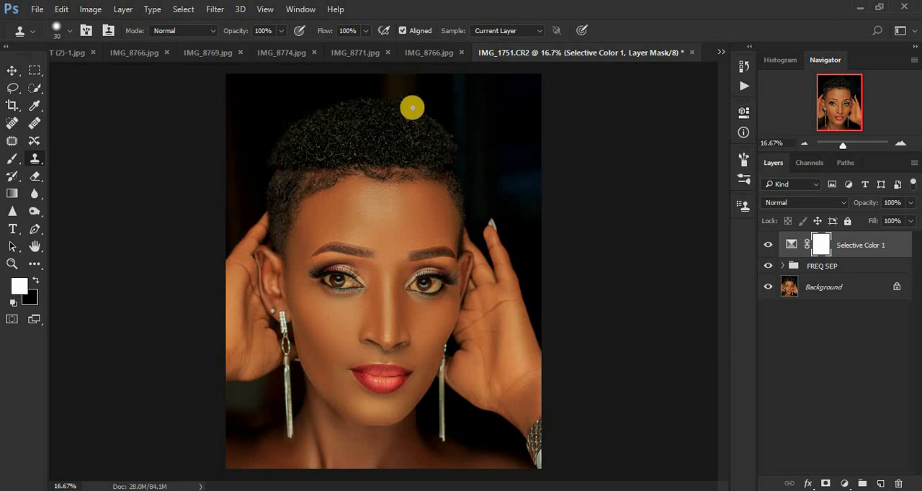
# Add a Brightness/Contrast adjustment layer with Use Legacy enabled and set Contrast to 2
pyautogui.click(843, 485)
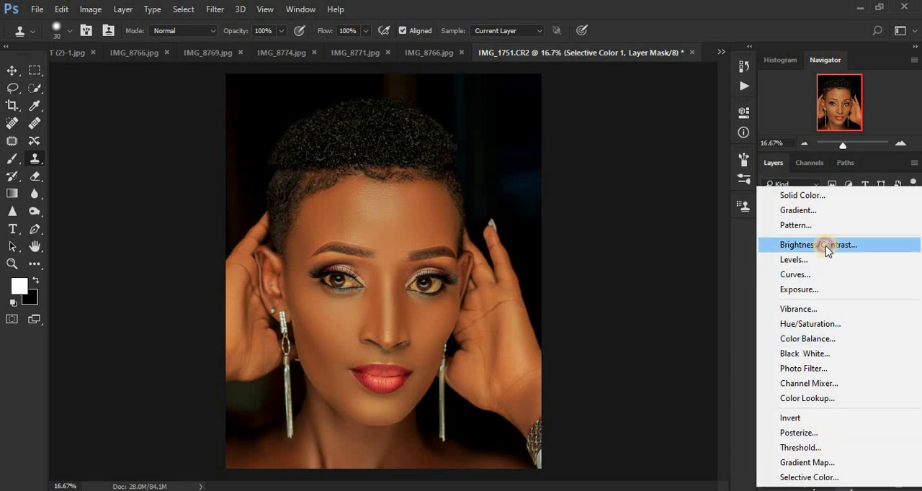
pyautogui.click(825, 245)
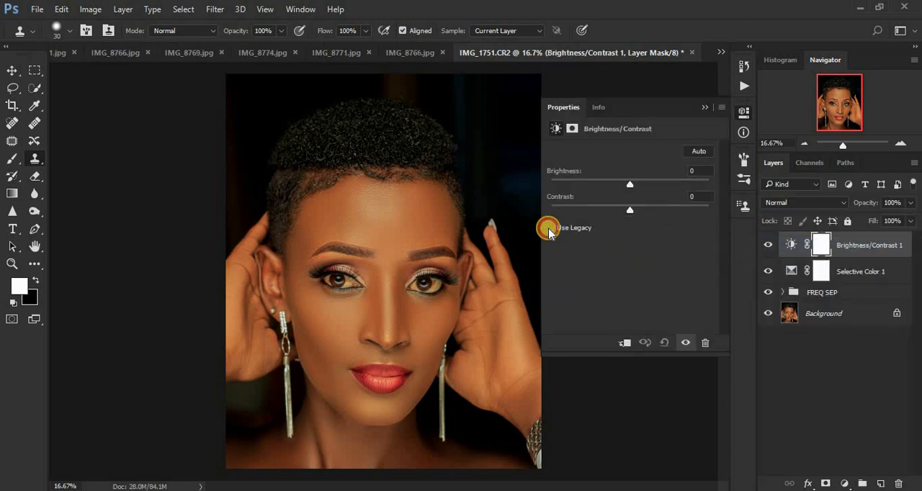
pyautogui.click(550, 228)
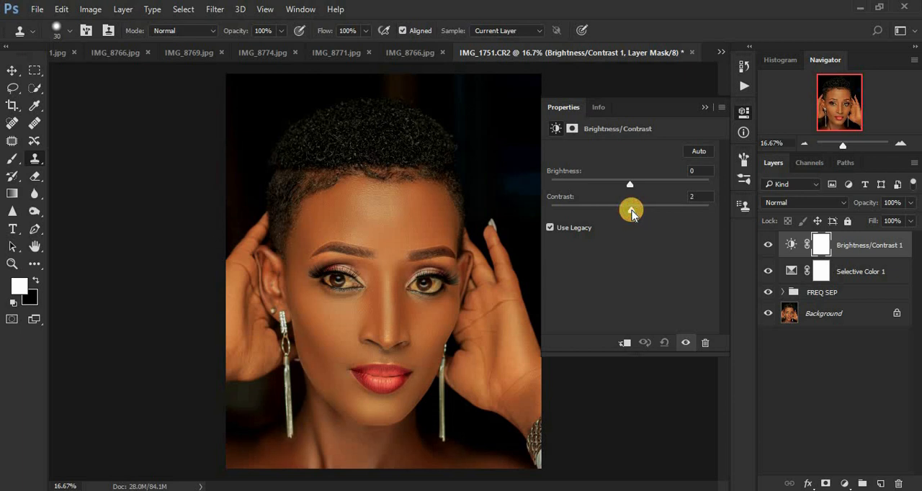
pyautogui.click(701, 106)
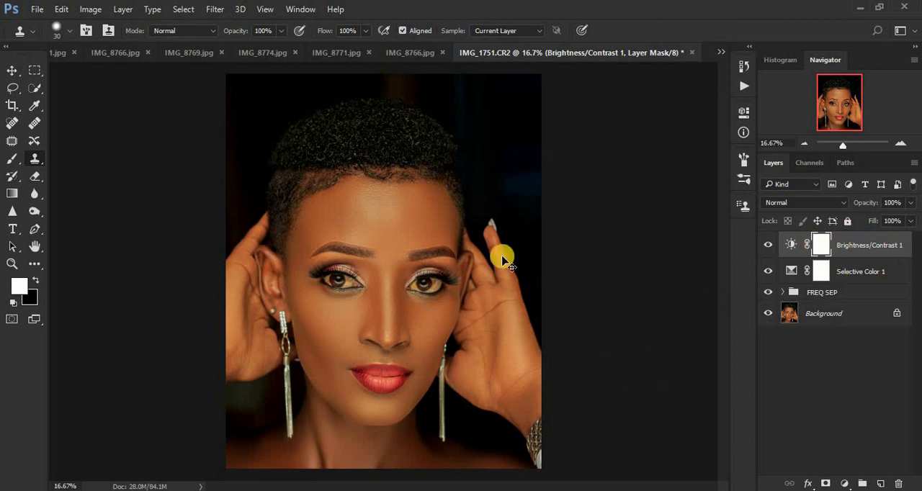
# Stamp all visible layers into a new merged layer and duplicate it
pyautogui.hotkey('ctrl', 'shift', 'alt', 'e')
pyautogui.press('x')
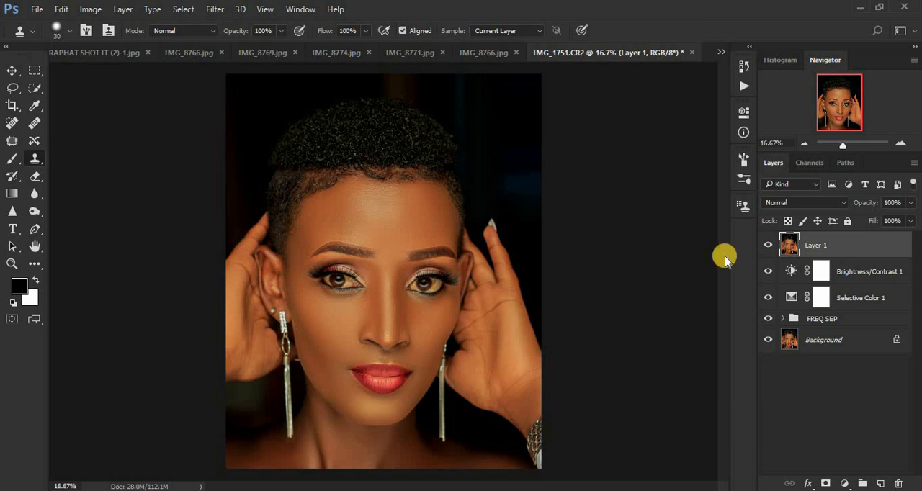
pyautogui.hotkey('ctrl', 'j')
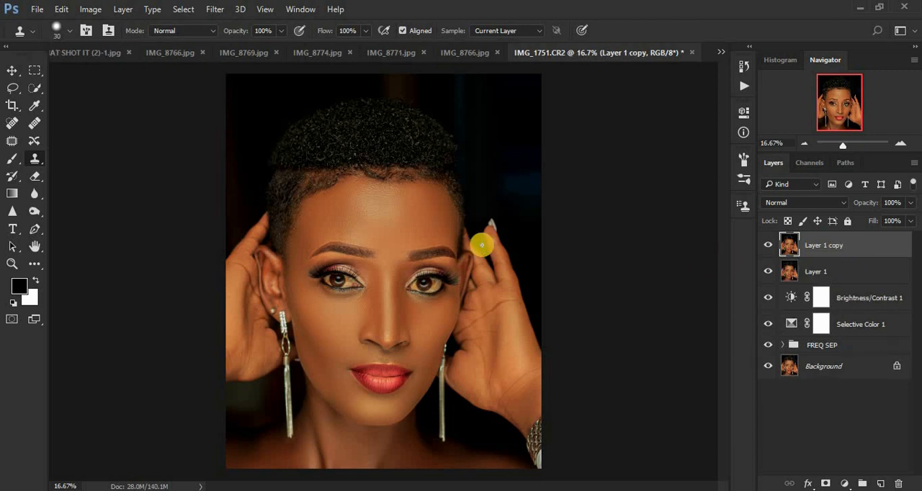
# Open the duplicate in the Camera Raw Filter and whiten the eye on the image's left side with the Adjustment Brush at Saturation -74
pyautogui.click(215, 9)
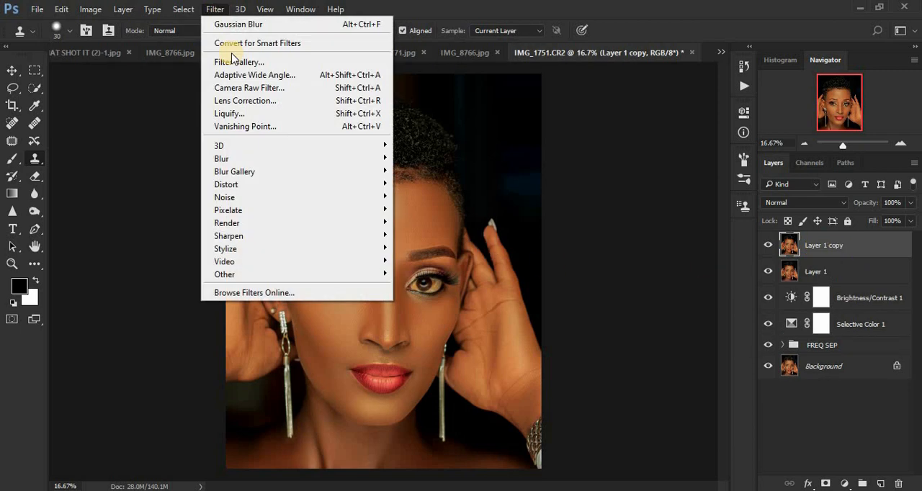
pyautogui.click(256, 88)
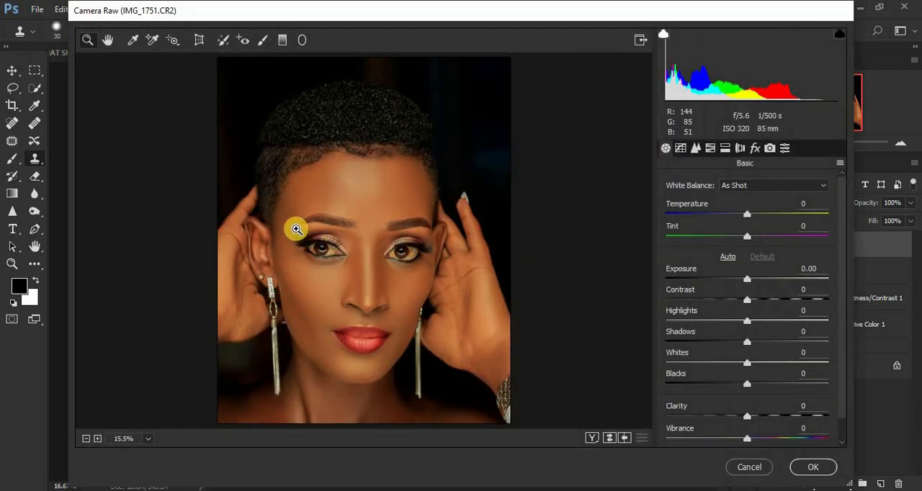
pyautogui.click(261, 42)
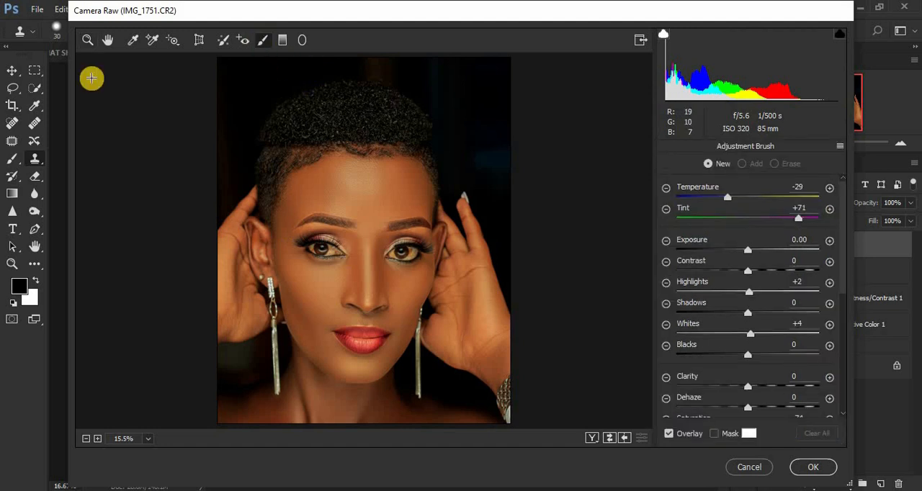
pyautogui.click(88, 41)
pyautogui.moveTo(309, 223); pyautogui.dragTo(481, 285)
pyautogui.moveTo(113, 177); pyautogui.dragTo(505, 317)
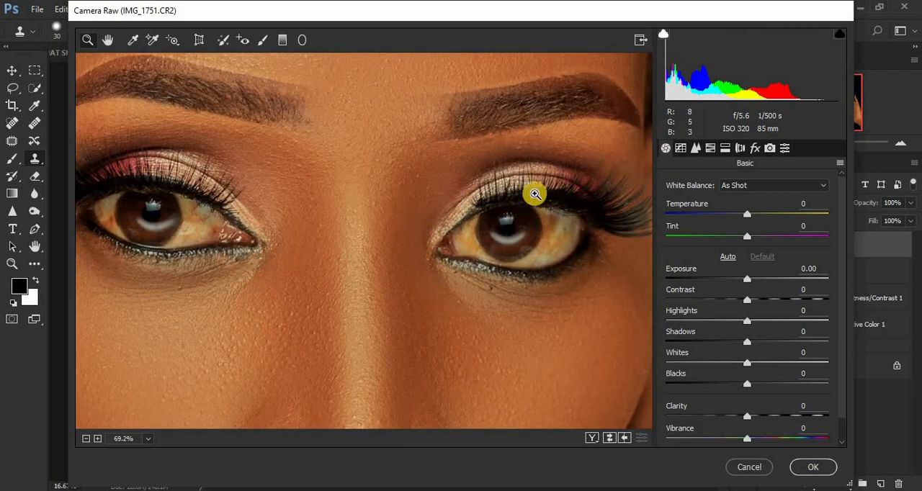
pyautogui.click(262, 42)
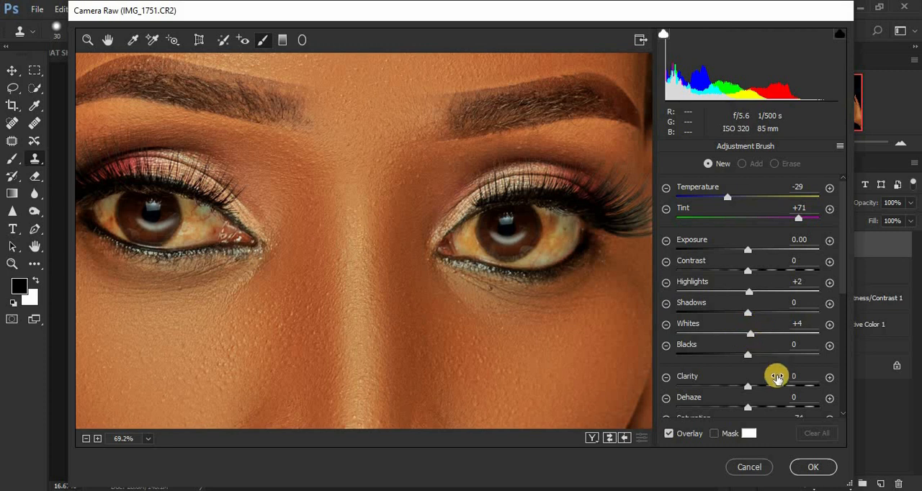
pyautogui.scroll(-3, 843, 310)
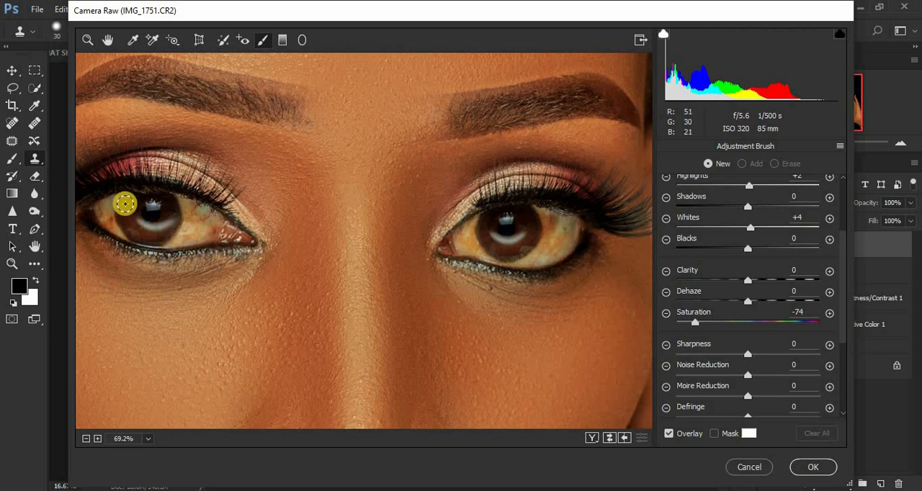
pyautogui.click(123, 233)
pyautogui.moveTo(123, 233)
pyautogui.mouseDown()
pyautogui.moveTo(107, 215)
pyautogui.moveTo(117, 201)
pyautogui.moveTo(102, 213)
pyautogui.moveTo(129, 238)
pyautogui.moveTo(109, 225)
pyautogui.moveTo(121, 196)
pyautogui.moveTo(103, 215)
pyautogui.moveTo(202, 211)
pyautogui.moveTo(182, 198)
pyautogui.moveTo(191, 214)
pyautogui.moveTo(166, 239)
pyautogui.moveTo(195, 213)
pyautogui.moveTo(185, 200)
pyautogui.moveTo(208, 215)
pyautogui.moveTo(189, 242)
pyautogui.moveTo(188, 208)
pyautogui.moveTo(185, 228)
pyautogui.moveTo(165, 240)
pyautogui.moveTo(184, 219)
pyautogui.moveTo(177, 199)
pyautogui.moveTo(201, 210)
pyautogui.moveTo(201, 231)
pyautogui.moveTo(150, 224)
pyautogui.moveTo(149, 205)
pyautogui.moveTo(117, 214)
pyautogui.mouseUp()
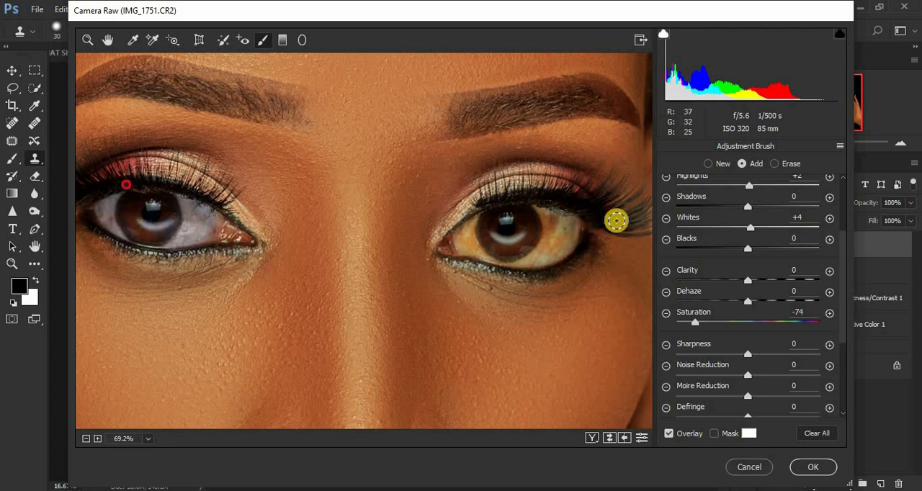
# Brush the same desaturation over the white of the eye on the image's right side and touch up both eyes
pyautogui.moveTo(544, 216)
pyautogui.mouseDown()
pyautogui.moveTo(543, 250)
pyautogui.moveTo(516, 263)
pyautogui.moveTo(548, 245)
pyautogui.moveTo(550, 222)
pyautogui.moveTo(539, 210)
pyautogui.moveTo(559, 218)
pyautogui.moveTo(549, 257)
pyautogui.moveTo(537, 262)
pyautogui.moveTo(559, 240)
pyautogui.moveTo(550, 219)
pyautogui.moveTo(570, 217)
pyautogui.moveTo(573, 233)
pyautogui.moveTo(556, 249)
pyautogui.moveTo(539, 210)
pyautogui.moveTo(550, 217)
pyautogui.moveTo(543, 246)
pyautogui.moveTo(509, 261)
pyautogui.mouseUp()
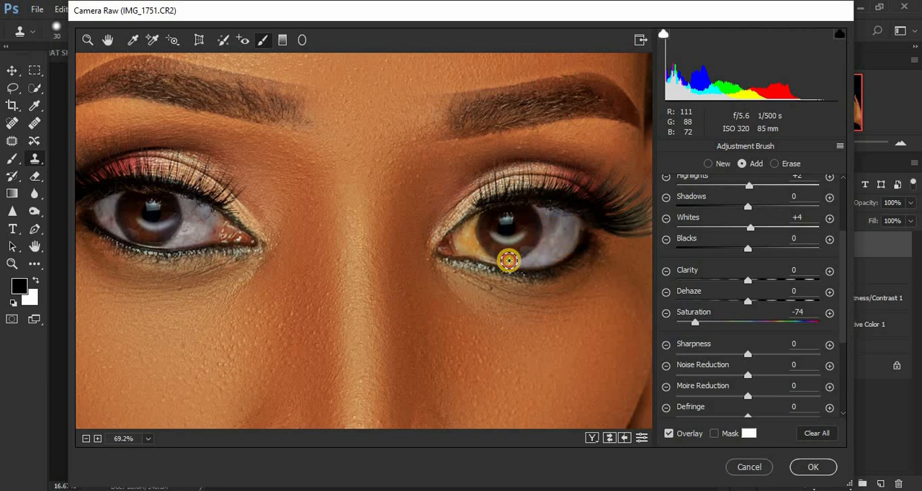
pyautogui.moveTo(470, 239)
pyautogui.mouseDown()
pyautogui.moveTo(478, 248)
pyautogui.moveTo(473, 214)
pyautogui.moveTo(472, 253)
pyautogui.moveTo(512, 257)
pyautogui.moveTo(546, 239)
pyautogui.moveTo(540, 214)
pyautogui.moveTo(563, 220)
pyautogui.moveTo(537, 209)
pyautogui.moveTo(570, 245)
pyautogui.moveTo(544, 214)
pyautogui.moveTo(570, 234)
pyautogui.moveTo(538, 262)
pyautogui.moveTo(547, 216)
pyautogui.mouseUp()
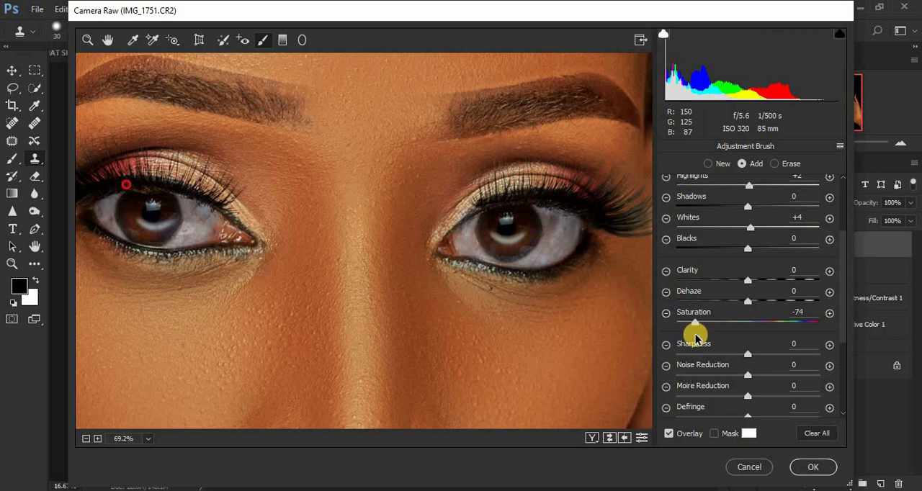
pyautogui.moveTo(501, 240); pyautogui.dragTo(469, 230)
pyautogui.moveTo(468, 231)
pyautogui.mouseDown()
pyautogui.moveTo(523, 257)
pyautogui.moveTo(547, 236)
pyautogui.moveTo(546, 213)
pyautogui.moveTo(572, 221)
pyautogui.moveTo(562, 243)
pyautogui.mouseUp()
pyautogui.moveTo(183, 225)
pyautogui.mouseDown()
pyautogui.moveTo(128, 224)
pyautogui.moveTo(103, 210)
pyautogui.moveTo(244, 246)
pyautogui.mouseUp()
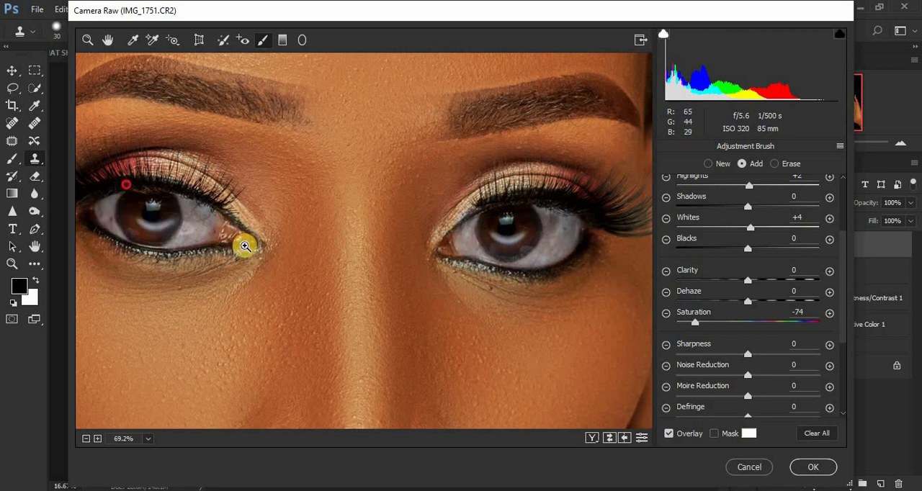
pyautogui.scroll(-5, 244, 245)
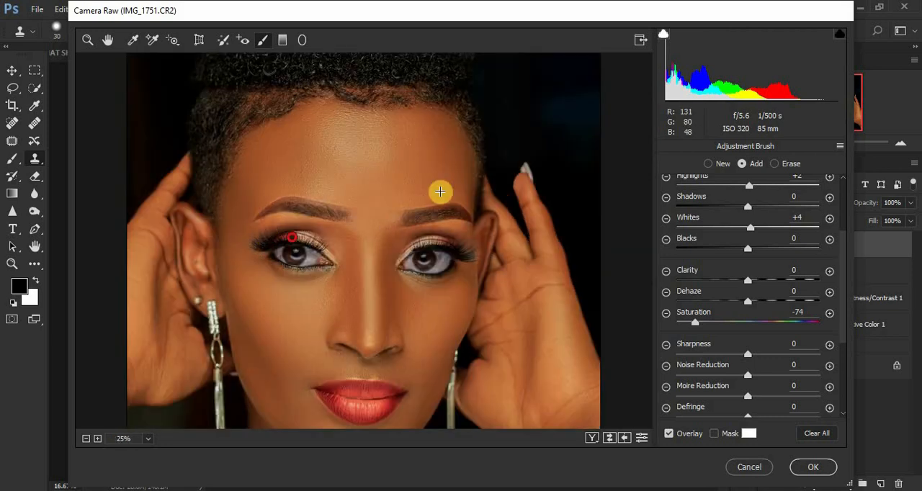
# In Camera Calibration, set the Red Primary to Hue +3 and Saturation -3
pyautogui.click(88, 40)
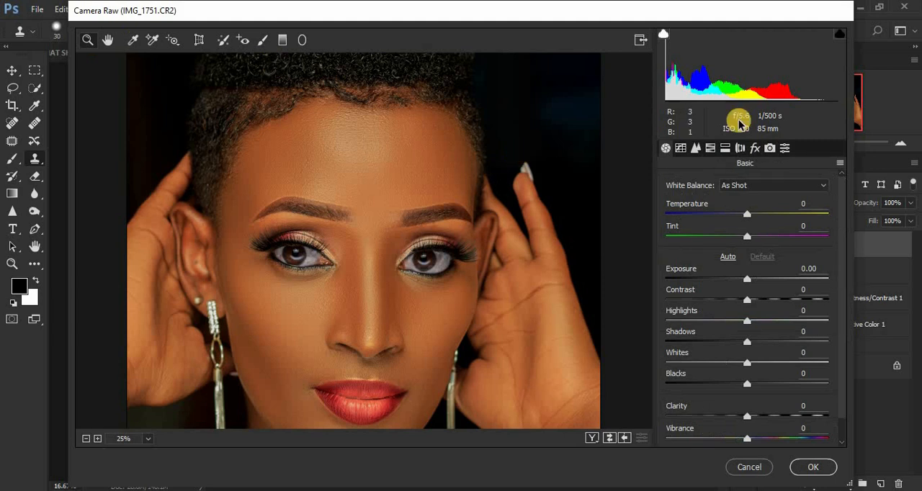
pyautogui.click(769, 151)
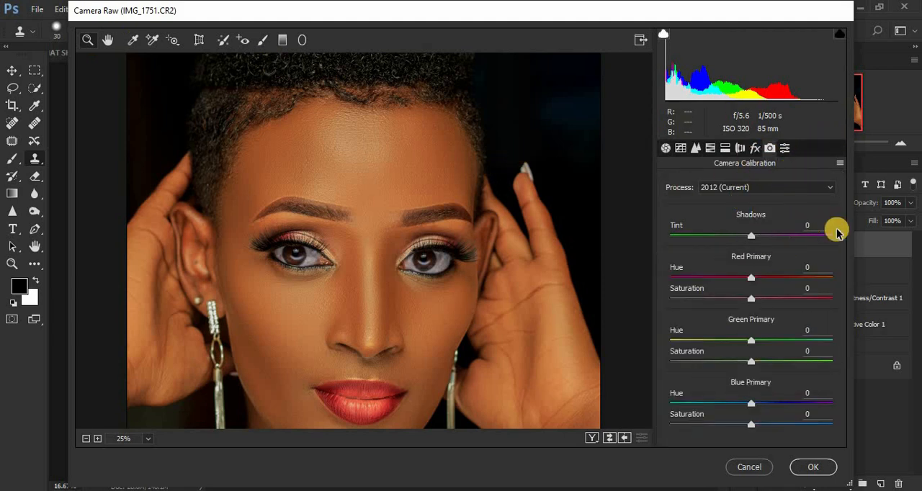
pyautogui.click(752, 279)
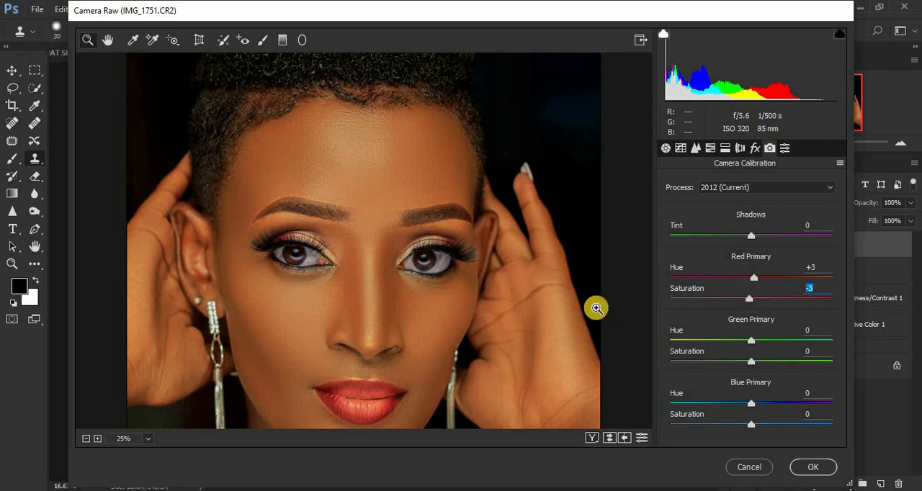
pyautogui.click(450, 278)
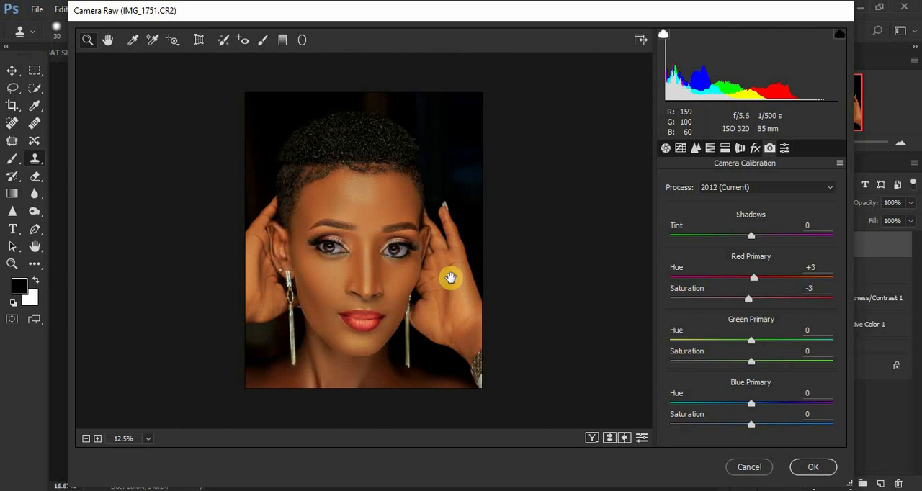
# Set the Blue Primary to Hue +10 and Saturation -4, and apply the Camera Raw Filter
pyautogui.click(451, 278)
pyautogui.click(450, 279)
pyautogui.click(450, 278)
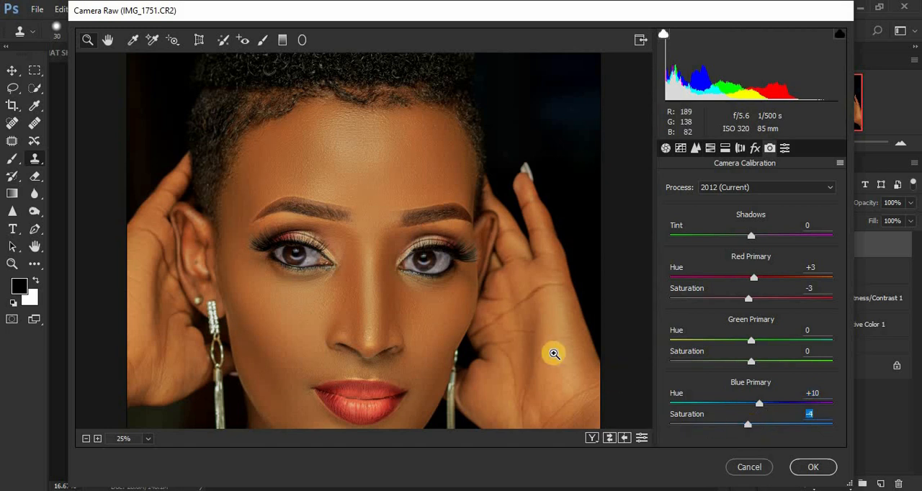
pyautogui.hotkey('ctrl', '-')
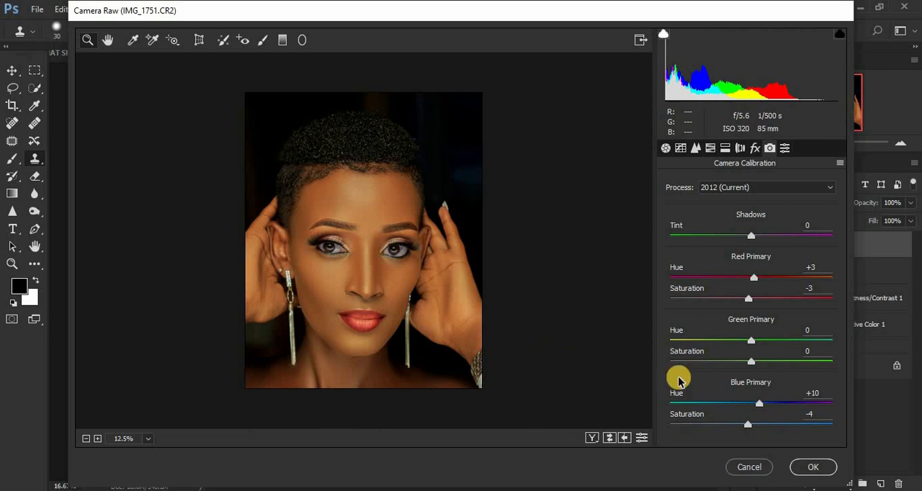
pyautogui.click(815, 468)
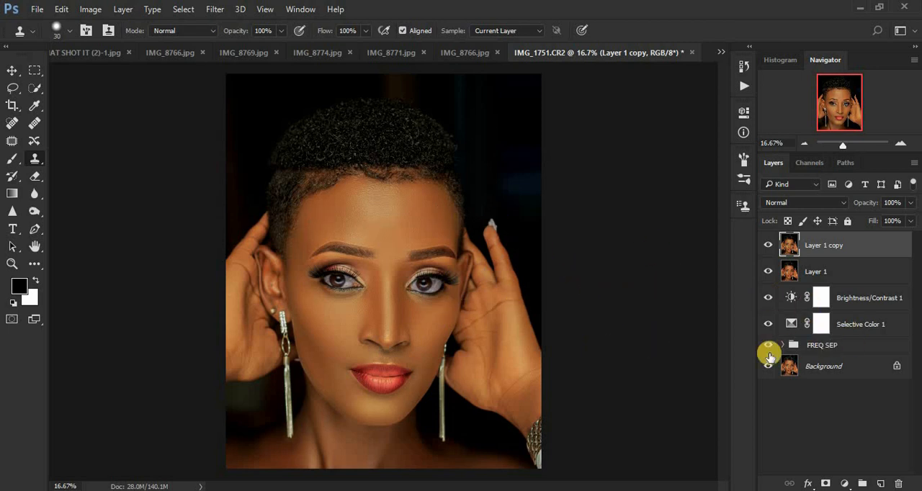
# Add a second Selective Color adjustment on top and set the Blacks to Cyan -3%, Yellow -4% and Black +2%
pyautogui.click(844, 484)
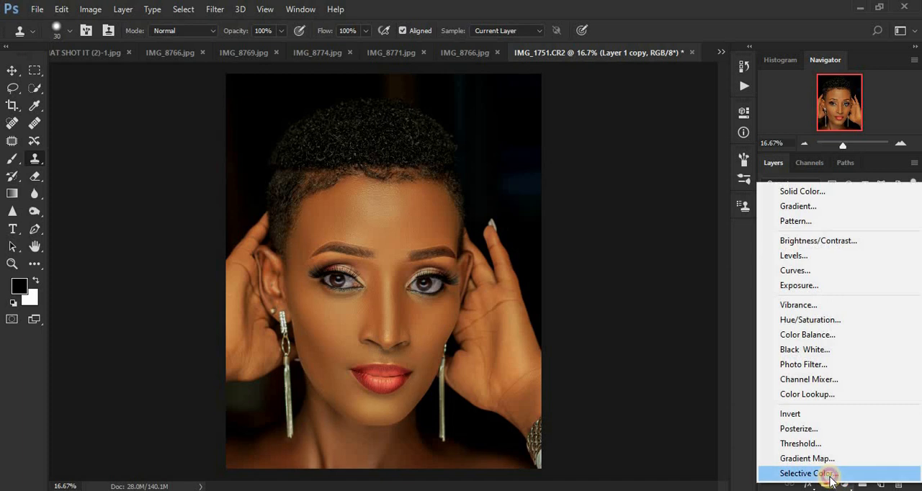
pyautogui.click(825, 472)
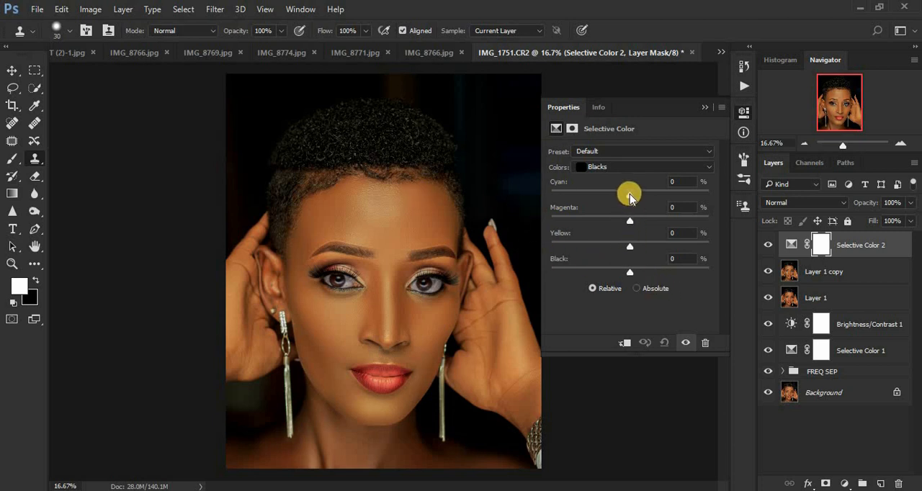
pyautogui.moveTo(630, 195); pyautogui.dragTo(628, 195)
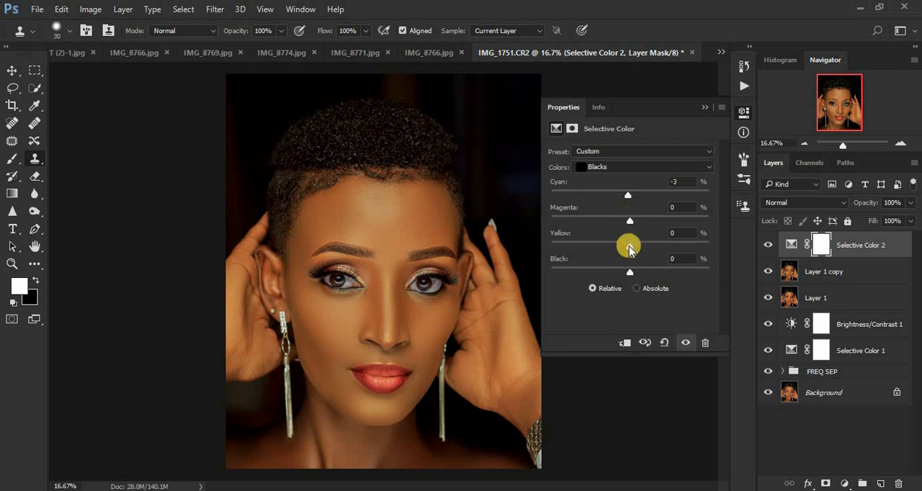
pyautogui.moveTo(630, 247); pyautogui.dragTo(627, 247)
pyautogui.hotkey('ctrl', '-')
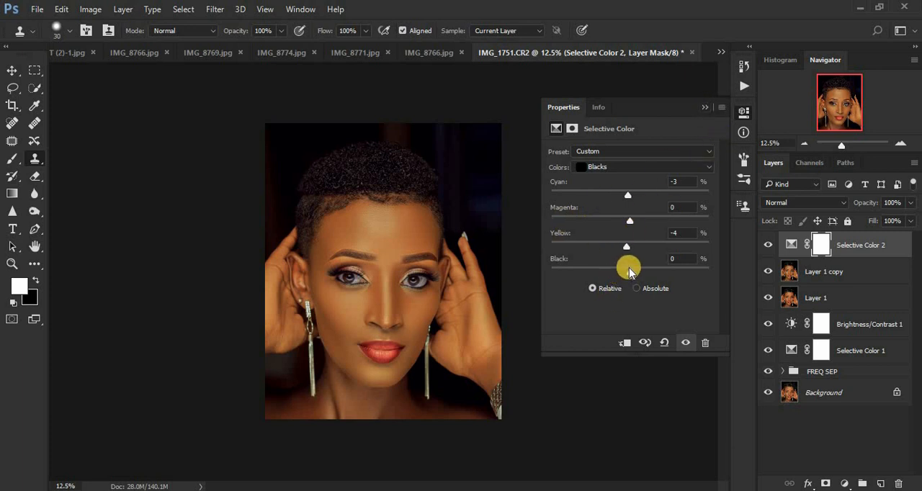
pyautogui.moveTo(630, 276); pyautogui.dragTo(632, 275)
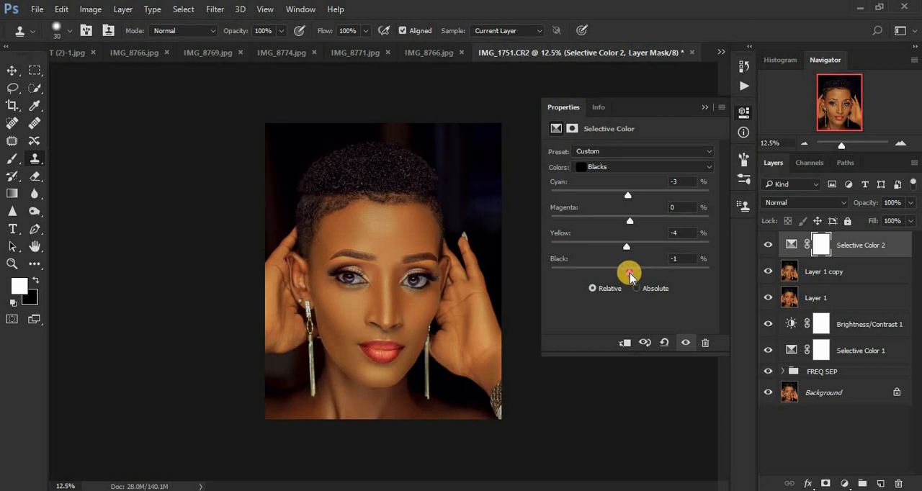
pyautogui.moveTo(631, 275); pyautogui.dragTo(632, 276)
# Collapse the adjustment properties and compare before and after by repeatedly hiding and restoring every layer except Background
pyautogui.click(703, 105)
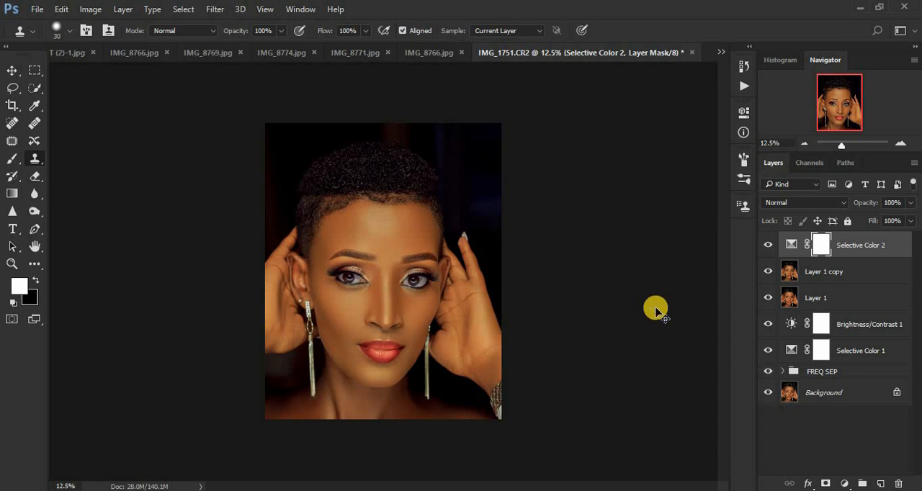
pyautogui.scroll(1, 656, 308)
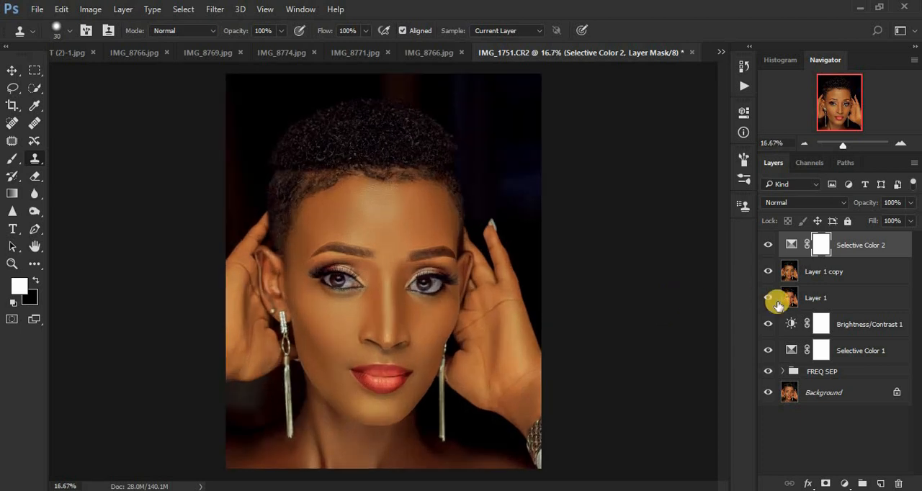
pyautogui.keyDown('alt'); pyautogui.click(768, 393); pyautogui.keyUp('alt')
pyautogui.keyDown('alt'); pyautogui.click(768, 393); pyautogui.keyUp('alt')
pyautogui.keyDown('alt'); pyautogui.click(768, 393); pyautogui.keyUp('alt')
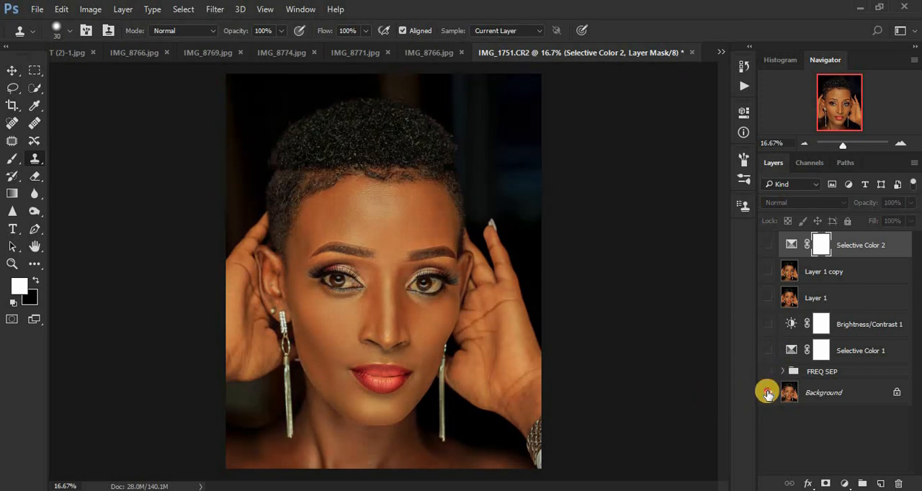
pyautogui.keyDown('alt'); pyautogui.click(769, 394); pyautogui.keyUp('alt')
pyautogui.keyDown('alt'); pyautogui.click(768, 394); pyautogui.keyUp('alt')
pyautogui.keyDown('alt'); pyautogui.click(768, 394); pyautogui.keyUp('alt')
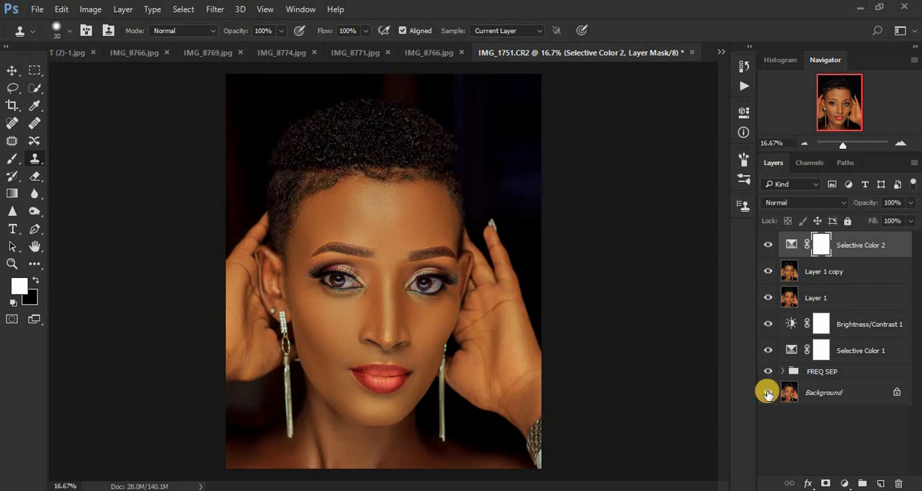
pyautogui.keyDown('alt'); pyautogui.click(768, 393); pyautogui.keyUp('alt')
pyautogui.keyDown('alt'); pyautogui.click(768, 394); pyautogui.keyUp('alt')
pyautogui.keyDown('alt'); pyautogui.click(766, 396); pyautogui.keyUp('alt')
pyautogui.keyDown('alt'); pyautogui.click(766, 395); pyautogui.keyUp('alt')
pyautogui.keyDown('alt'); pyautogui.click(766, 396); pyautogui.keyUp('alt')
pyautogui.keyDown('alt'); pyautogui.click(766, 395); pyautogui.keyUp('alt')
pyautogui.keyDown('alt'); pyautogui.click(766, 395); pyautogui.keyUp('alt')
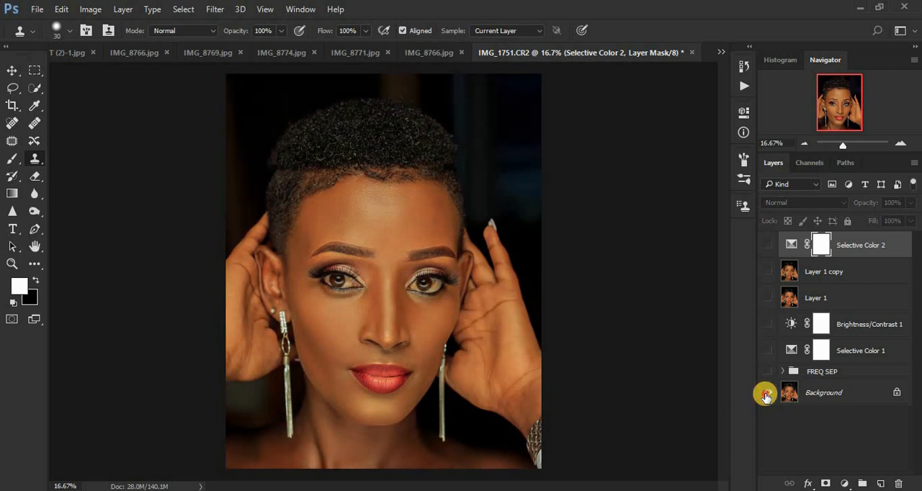
pyautogui.keyDown('alt'); pyautogui.click(766, 396); pyautogui.keyUp('alt')
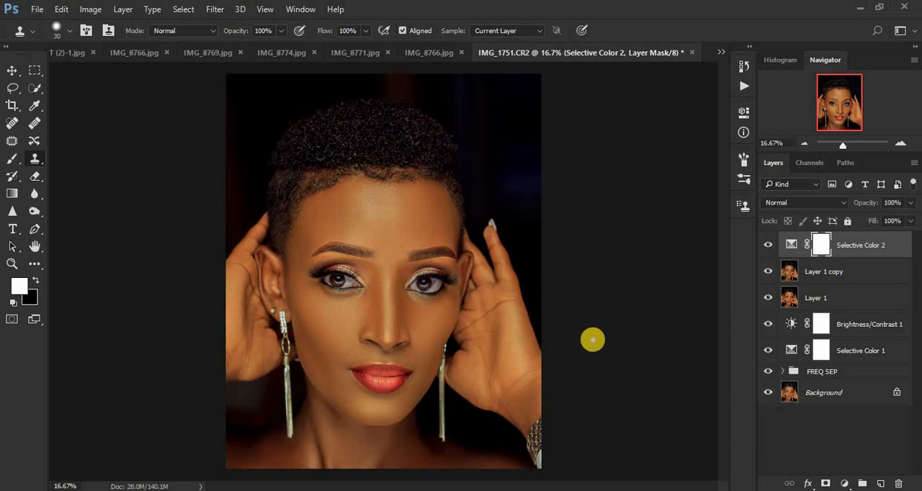